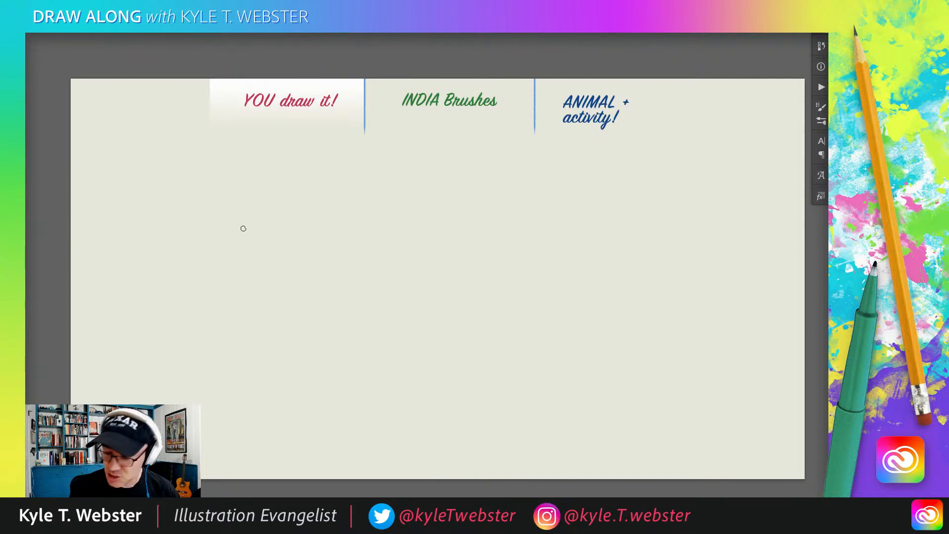
- Draw sample straight, angular and curved red strokes on the blank canvas and clear them all
{"action": "left_click_drag", "start_coordinate": [229, 239], "coordinate": [206, 281]}
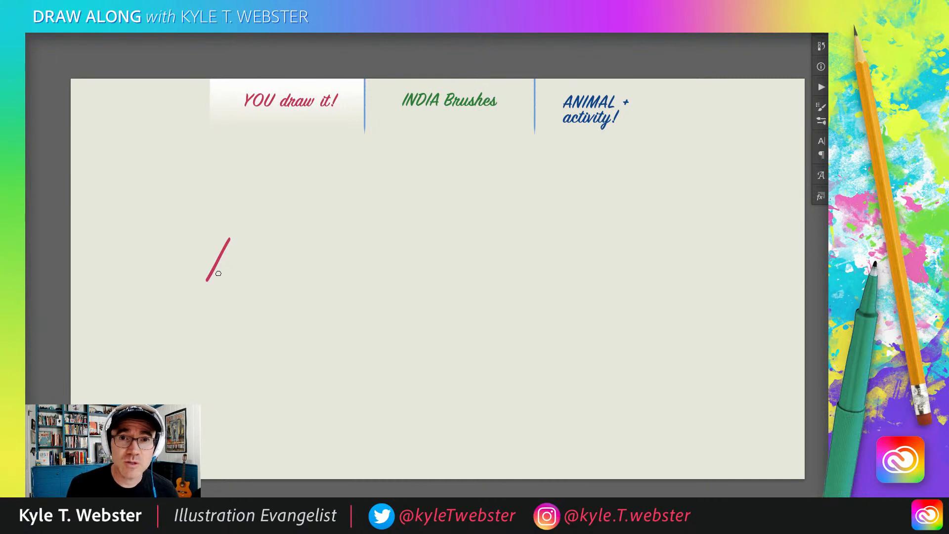
{"action": "mouse_move", "coordinate": [292, 211]}
{"action": "left_mouse_down"}
{"action": "mouse_move", "coordinate": [276, 198]}
{"action": "mouse_move", "coordinate": [271, 213]}
{"action": "left_mouse_up"}
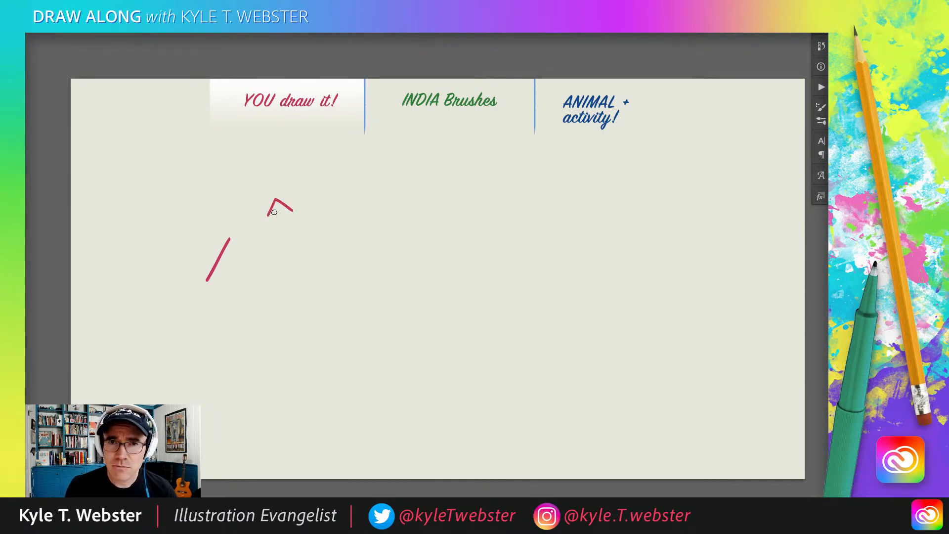
{"action": "mouse_move", "coordinate": [207, 189]}
{"action": "left_mouse_down"}
{"action": "mouse_move", "coordinate": [221, 200]}
{"action": "mouse_move", "coordinate": [176, 230]}
{"action": "mouse_move", "coordinate": [186, 239]}
{"action": "left_mouse_up"}
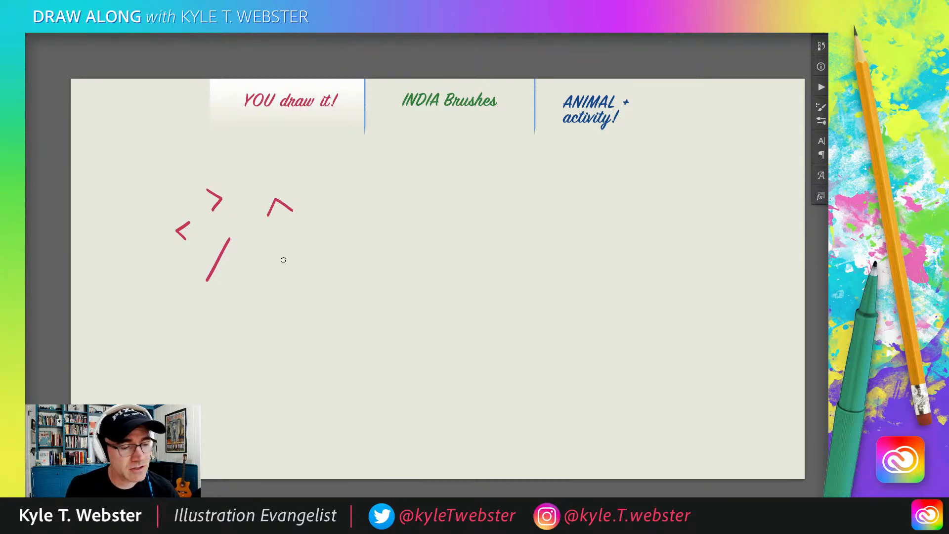
{"action": "mouse_move", "coordinate": [283, 244]}
{"action": "left_mouse_down"}
{"action": "mouse_move", "coordinate": [263, 285]}
{"action": "mouse_move", "coordinate": [265, 303]}
{"action": "left_mouse_up"}
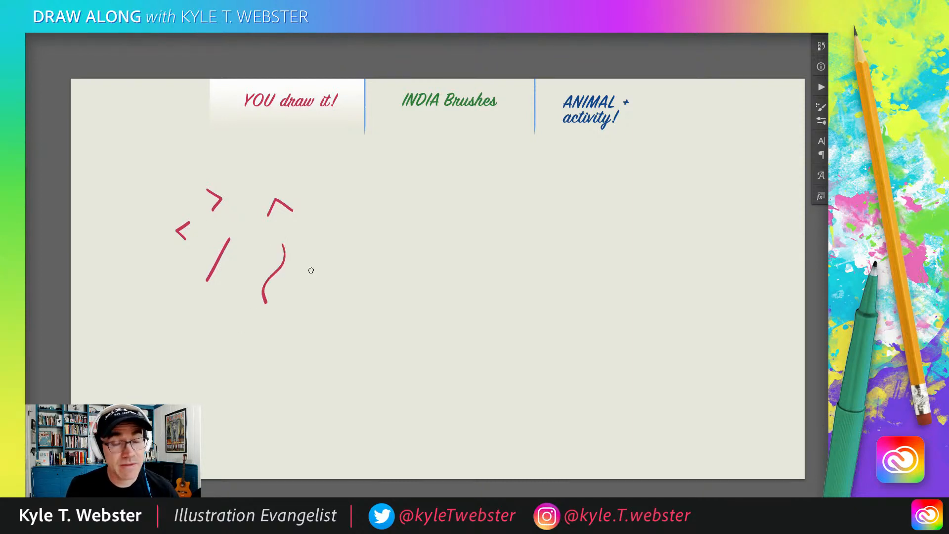
{"action": "left_click_drag", "start_coordinate": [314, 283], "coordinate": [297, 294]}
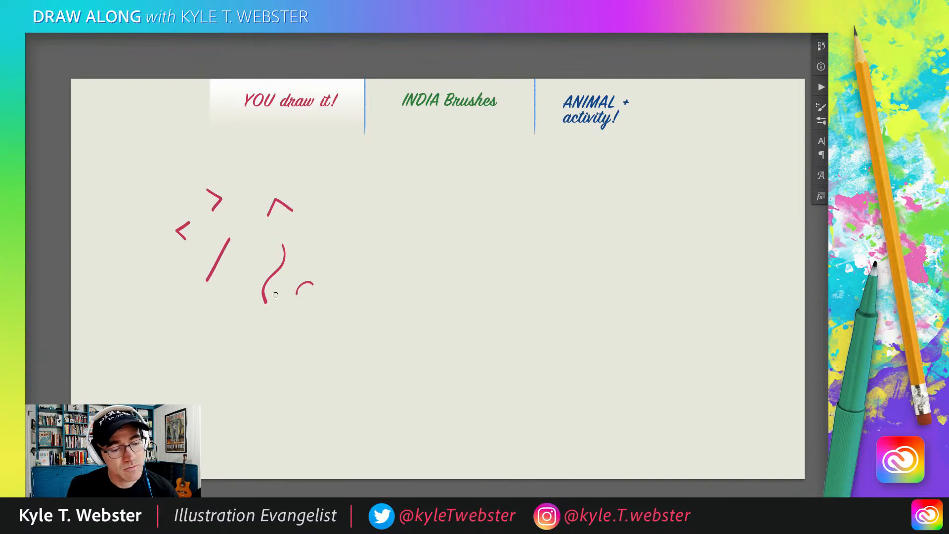
{"action": "left_click_drag", "start_coordinate": [235, 308], "coordinate": [229, 335]}
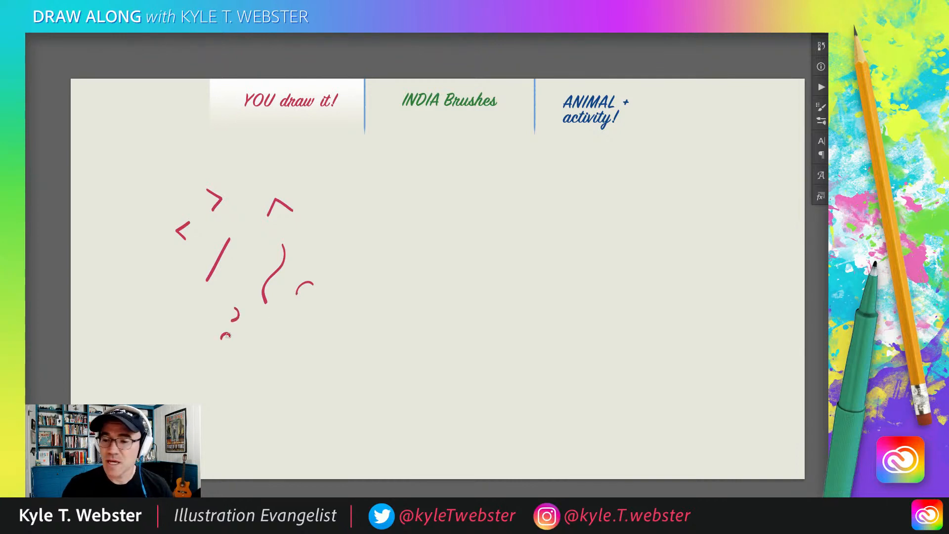
{"action": "key", "text": "ctrl+a"}
{"action": "key", "text": "Delete"}
{"action": "key", "text": "ctrl+d"}
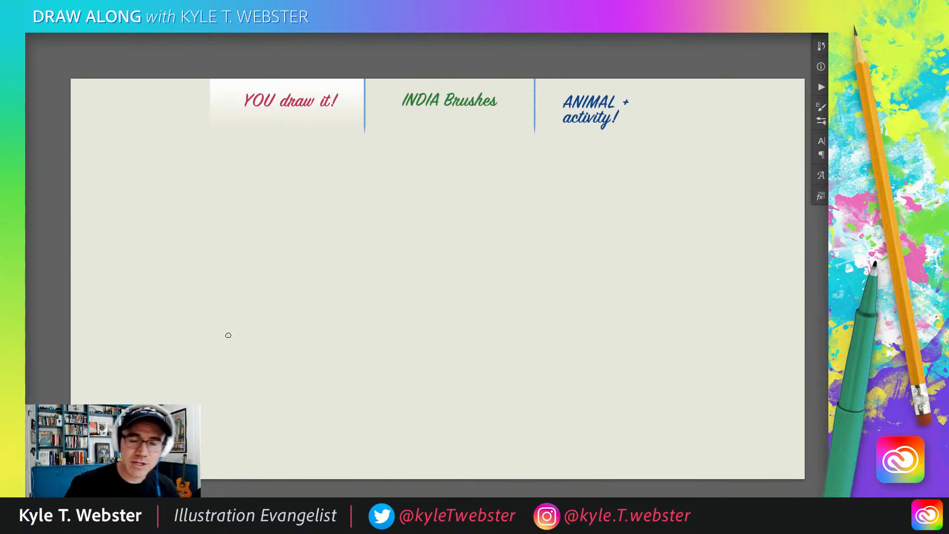
- Draw two parallel vertical red lines for the sides of a head and join their lower ends with a shallow V-shaped chin
{"action": "mouse_move", "coordinate": [355, 258]}
{"action": "left_mouse_down"}
{"action": "mouse_move", "coordinate": [334, 252]}
{"action": "mouse_move", "coordinate": [342, 248]}
{"action": "left_mouse_up"}
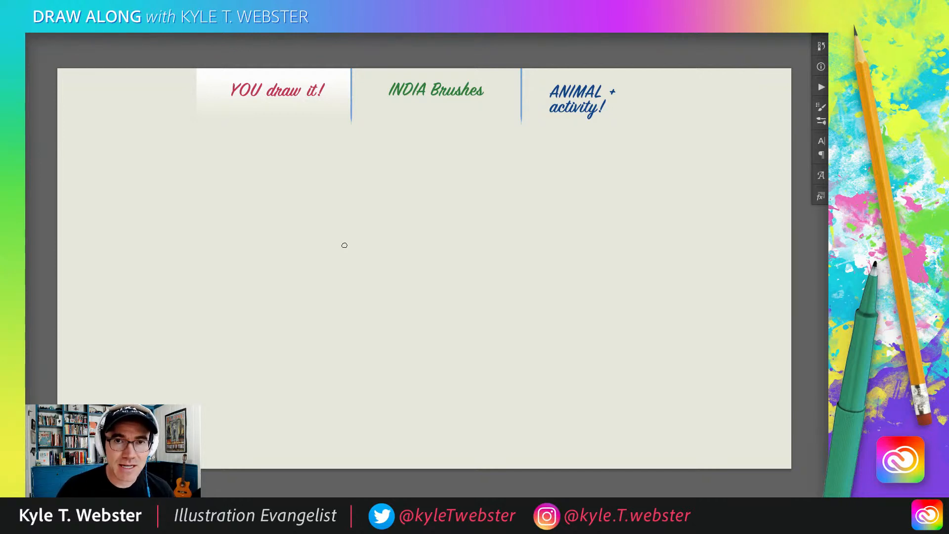
{"action": "left_click_drag", "start_coordinate": [365, 248], "coordinate": [345, 267]}
{"action": "left_click", "coordinate": [370, 248]}
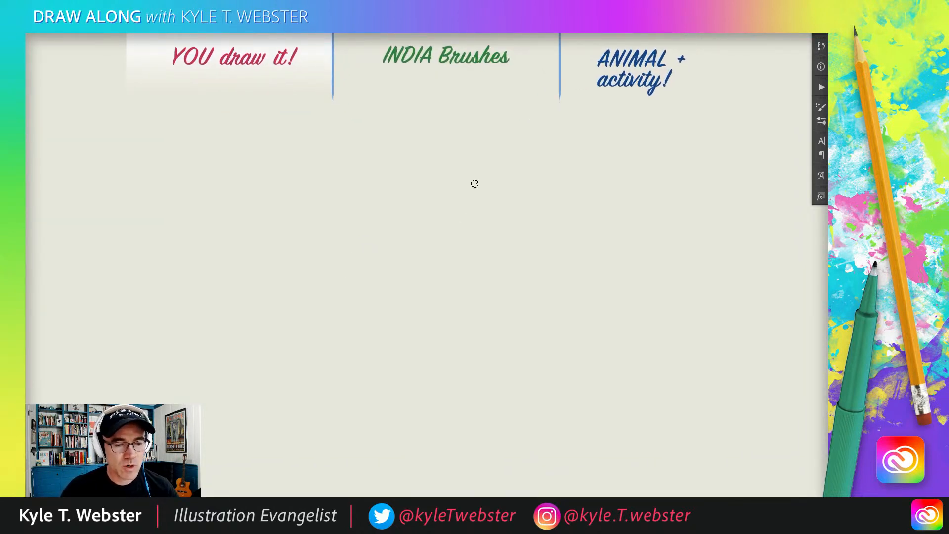
{"action": "left_click_drag", "start_coordinate": [488, 216], "coordinate": [488, 256]}
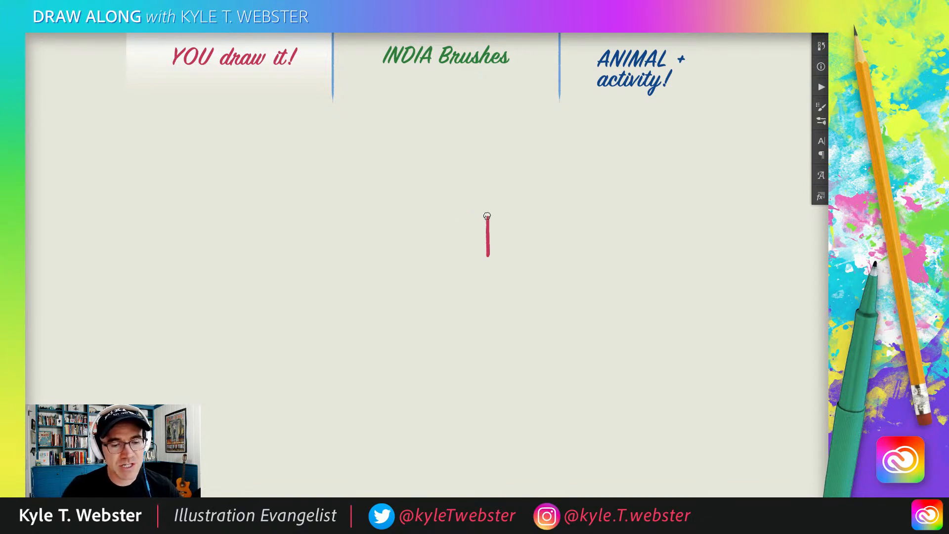
{"action": "left_click_drag", "start_coordinate": [445, 217], "coordinate": [445, 257]}
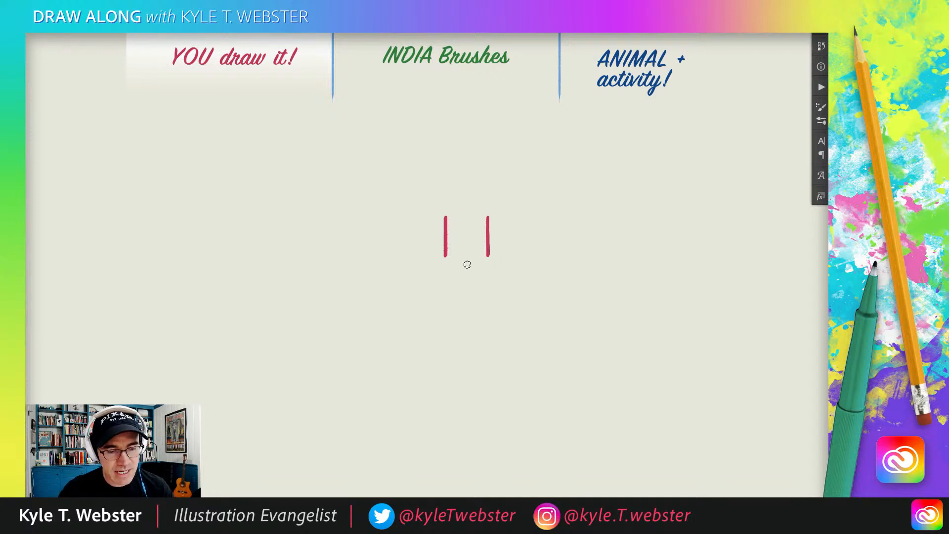
{"action": "left_click", "coordinate": [467, 264]}
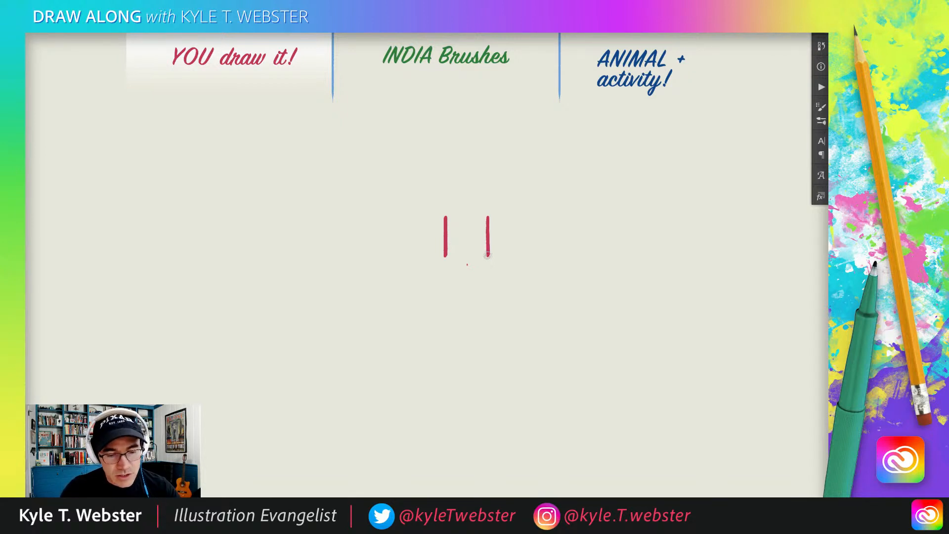
{"action": "mouse_move", "coordinate": [488, 250]}
{"action": "left_mouse_down"}
{"action": "mouse_move", "coordinate": [466, 265]}
{"action": "mouse_move", "coordinate": [458, 261]}
{"action": "mouse_move", "coordinate": [470, 265]}
{"action": "left_mouse_up"}
- Close the top of the head outline with a shallow arch between the two vertical sides
{"action": "scroll", "coordinate": [457, 263], "scroll_direction": "up", "scroll_amount": 2}
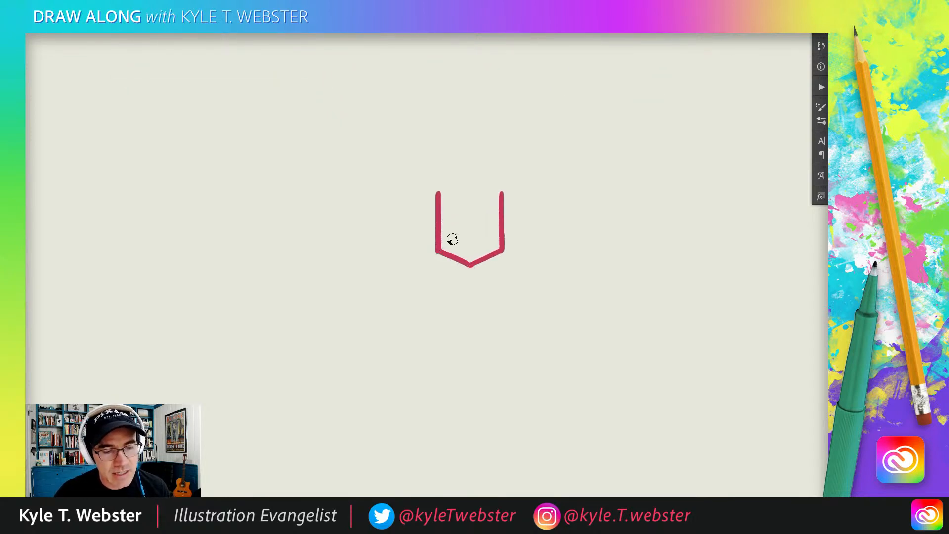
{"action": "mouse_move", "coordinate": [402, 285]}
{"action": "left_mouse_down"}
{"action": "mouse_move", "coordinate": [377, 292]}
{"action": "mouse_move", "coordinate": [383, 310]}
{"action": "left_mouse_up"}
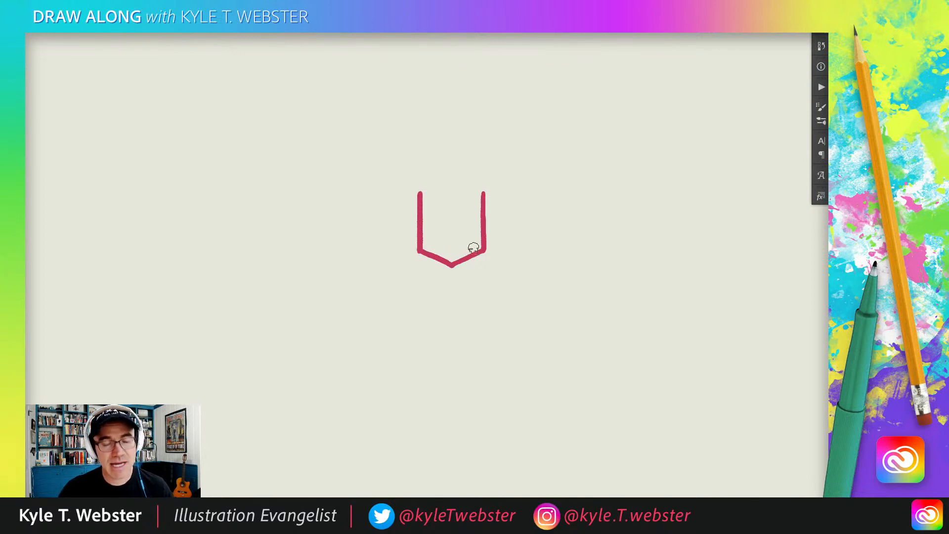
{"action": "left_click_drag", "start_coordinate": [388, 261], "coordinate": [392, 272]}
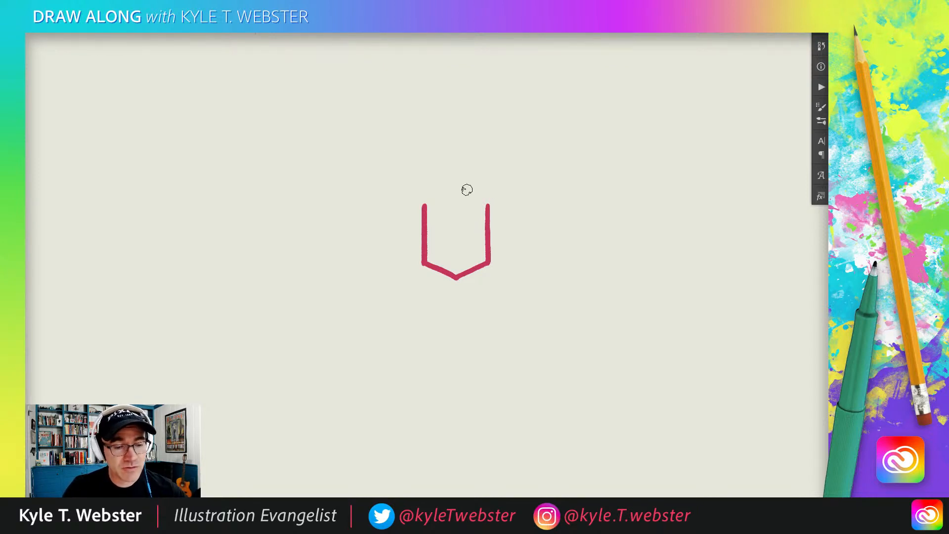
{"action": "left_click_drag", "start_coordinate": [460, 195], "coordinate": [485, 192]}
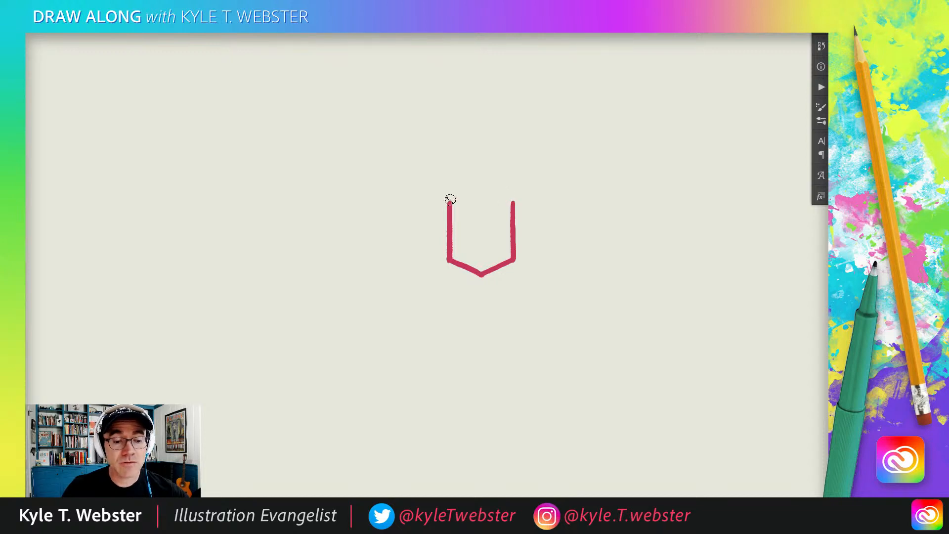
{"action": "mouse_move", "coordinate": [513, 201]}
{"action": "left_mouse_down"}
{"action": "mouse_move", "coordinate": [475, 188]}
{"action": "mouse_move", "coordinate": [453, 198]}
{"action": "mouse_move", "coordinate": [396, 162]}
{"action": "left_mouse_up"}
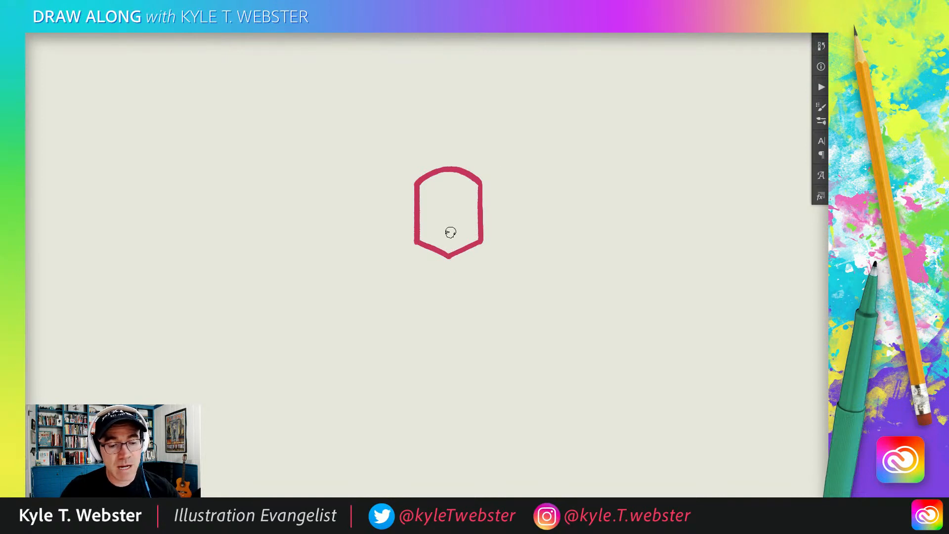
- Fill in the face with a V-shaped smile, a curved hairline with side locks, caret-shaped eyes and a short nose stroke
{"action": "left_click_drag", "start_coordinate": [464, 229], "coordinate": [434, 231]}
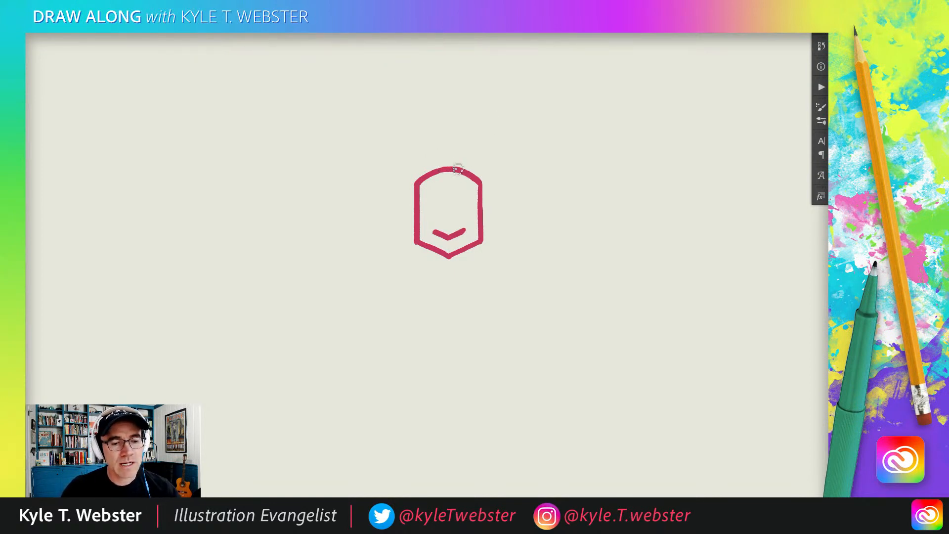
{"action": "left_click_drag", "start_coordinate": [426, 176], "coordinate": [449, 186]}
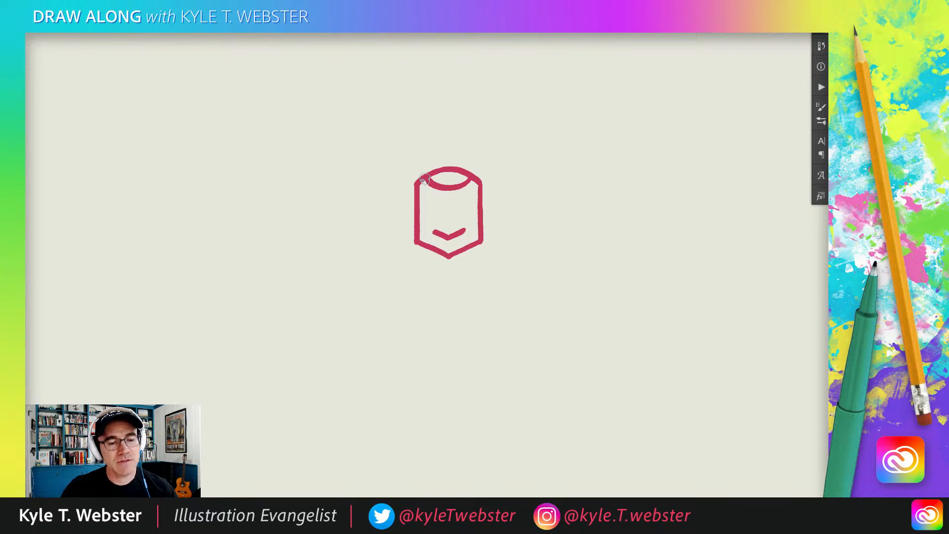
{"action": "left_click_drag", "start_coordinate": [424, 179], "coordinate": [419, 208]}
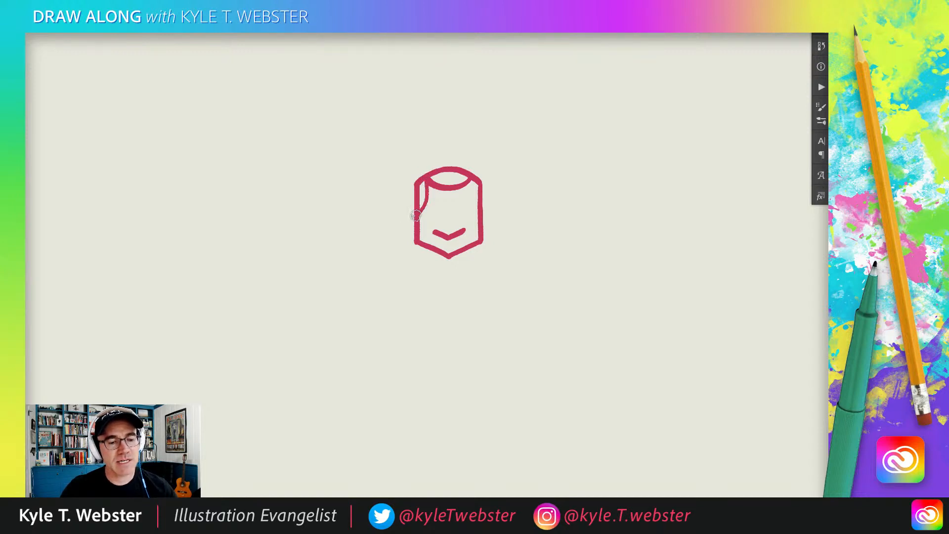
{"action": "left_click_drag", "start_coordinate": [471, 178], "coordinate": [478, 205]}
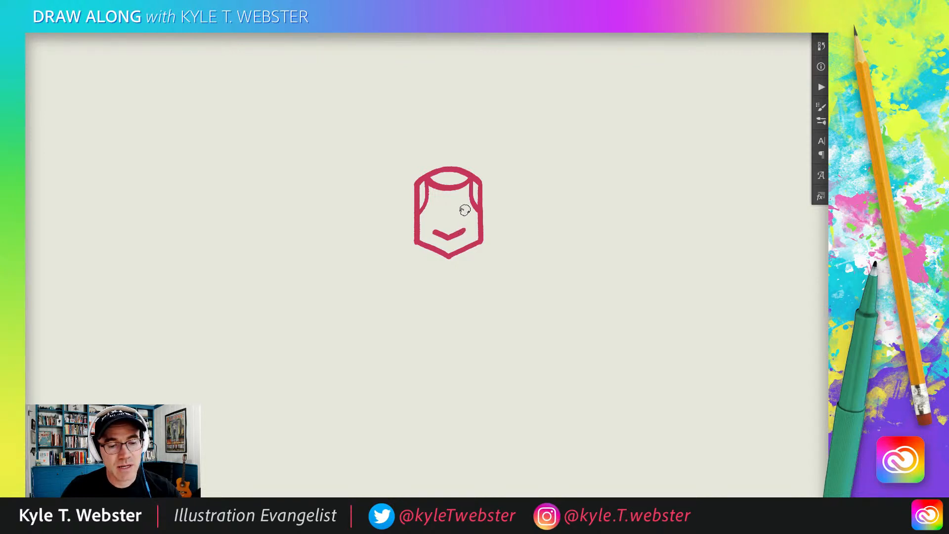
{"action": "left_click", "coordinate": [462, 208]}
{"action": "mouse_move", "coordinate": [456, 213]}
{"action": "left_mouse_down"}
{"action": "mouse_move", "coordinate": [466, 212]}
{"action": "mouse_move", "coordinate": [440, 214]}
{"action": "left_mouse_up"}
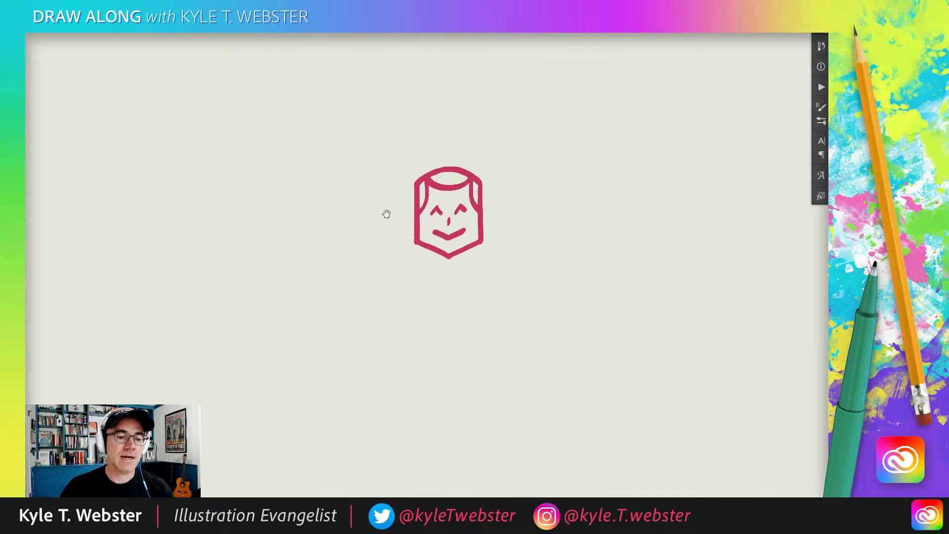
- Scribble a curly bun of overlapping loops on top of the head and add a rounded ear on each side
{"action": "left_click_drag", "start_coordinate": [385, 212], "coordinate": [382, 231]}
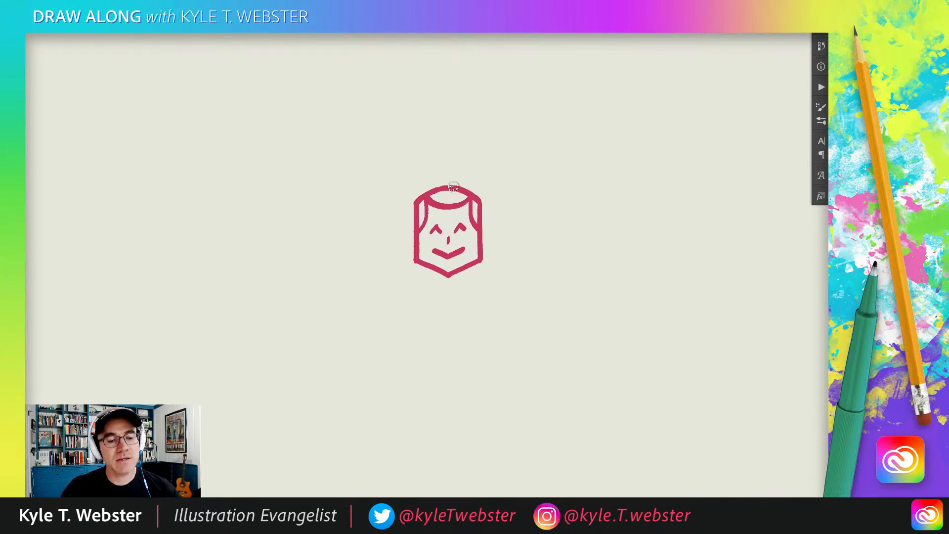
{"action": "mouse_move", "coordinate": [452, 187]}
{"action": "left_mouse_down"}
{"action": "mouse_move", "coordinate": [439, 163]}
{"action": "mouse_move", "coordinate": [446, 171]}
{"action": "mouse_move", "coordinate": [426, 164]}
{"action": "mouse_move", "coordinate": [438, 183]}
{"action": "mouse_move", "coordinate": [424, 179]}
{"action": "mouse_move", "coordinate": [428, 153]}
{"action": "mouse_move", "coordinate": [446, 166]}
{"action": "mouse_move", "coordinate": [443, 151]}
{"action": "mouse_move", "coordinate": [459, 151]}
{"action": "mouse_move", "coordinate": [456, 167]}
{"action": "mouse_move", "coordinate": [472, 169]}
{"action": "mouse_move", "coordinate": [437, 187]}
{"action": "left_mouse_up"}
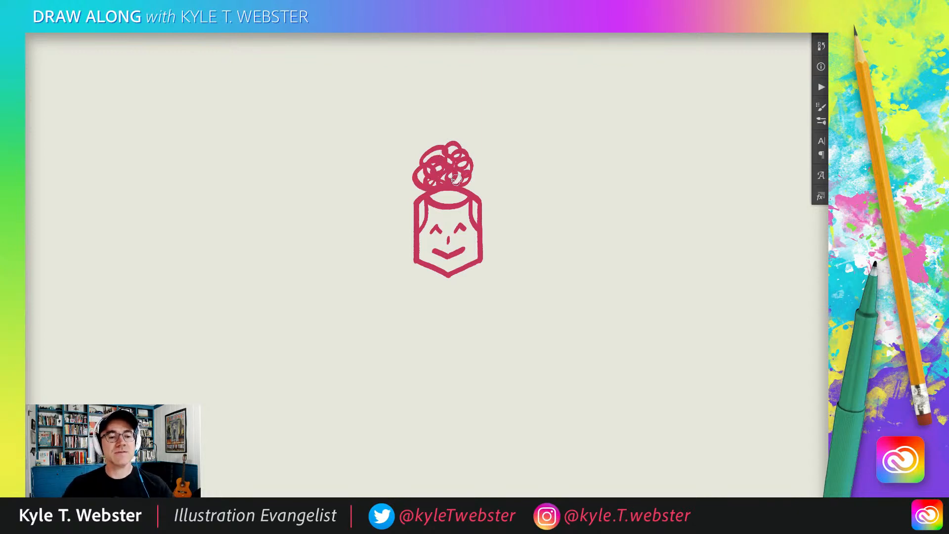
{"action": "scroll", "coordinate": [383, 279], "scroll_direction": "down", "scroll_amount": 1}
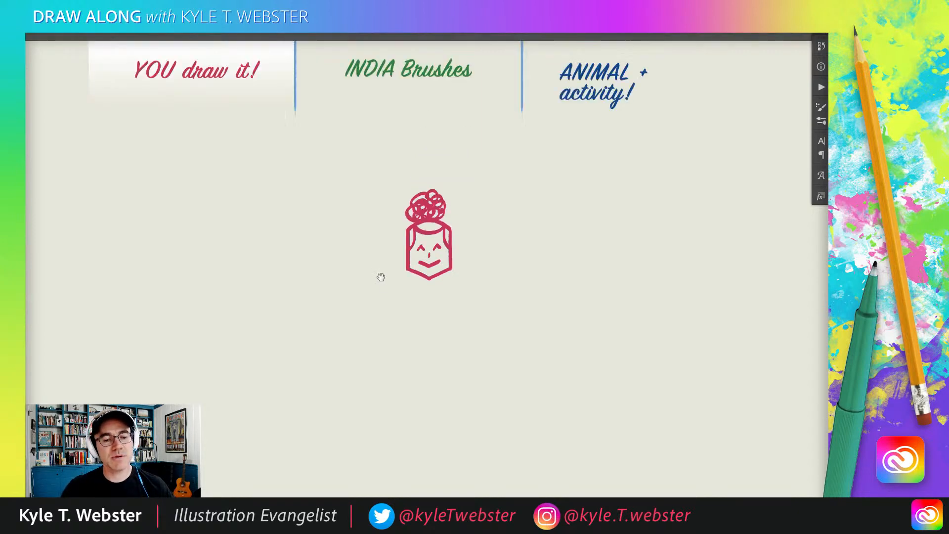
{"action": "left_click_drag", "start_coordinate": [383, 277], "coordinate": [393, 252]}
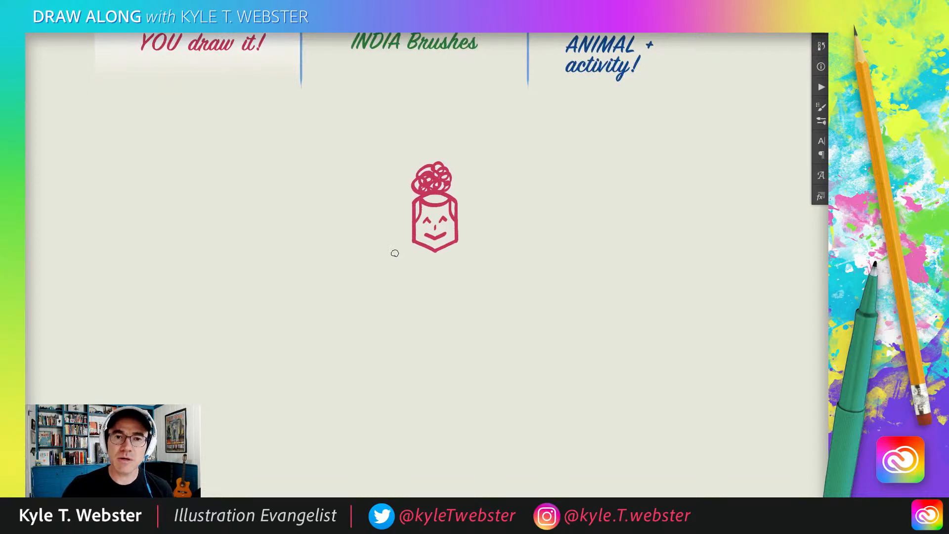
{"action": "left_click_drag", "start_coordinate": [403, 188], "coordinate": [405, 183]}
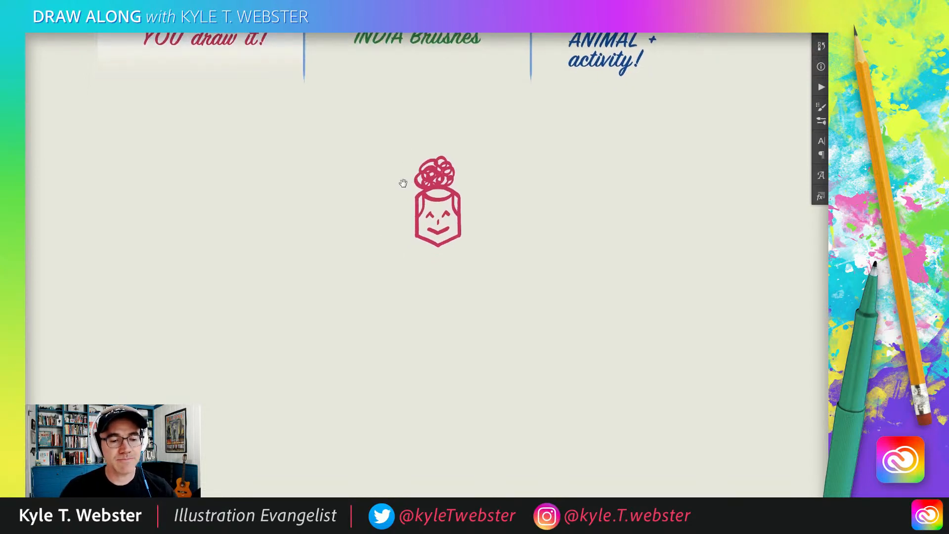
{"action": "scroll", "coordinate": [410, 210], "scroll_direction": "up", "scroll_amount": 1}
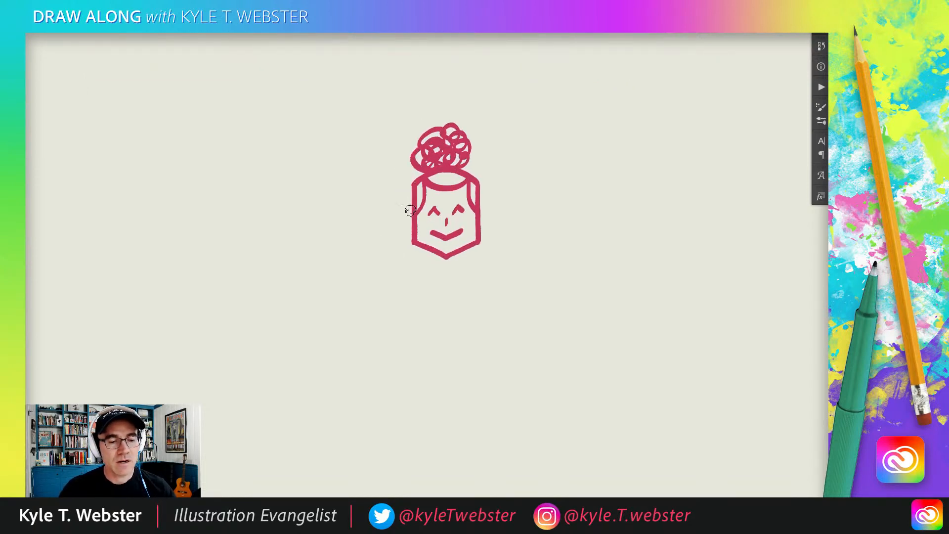
{"action": "mouse_move", "coordinate": [413, 208]}
{"action": "left_mouse_down"}
{"action": "mouse_move", "coordinate": [403, 213]}
{"action": "mouse_move", "coordinate": [406, 228]}
{"action": "mouse_move", "coordinate": [416, 225]}
{"action": "left_mouse_up"}
{"action": "mouse_move", "coordinate": [479, 205]}
{"action": "left_mouse_down"}
{"action": "mouse_move", "coordinate": [490, 205]}
{"action": "mouse_move", "coordinate": [492, 218]}
{"action": "mouse_move", "coordinate": [478, 223]}
{"action": "left_mouse_up"}
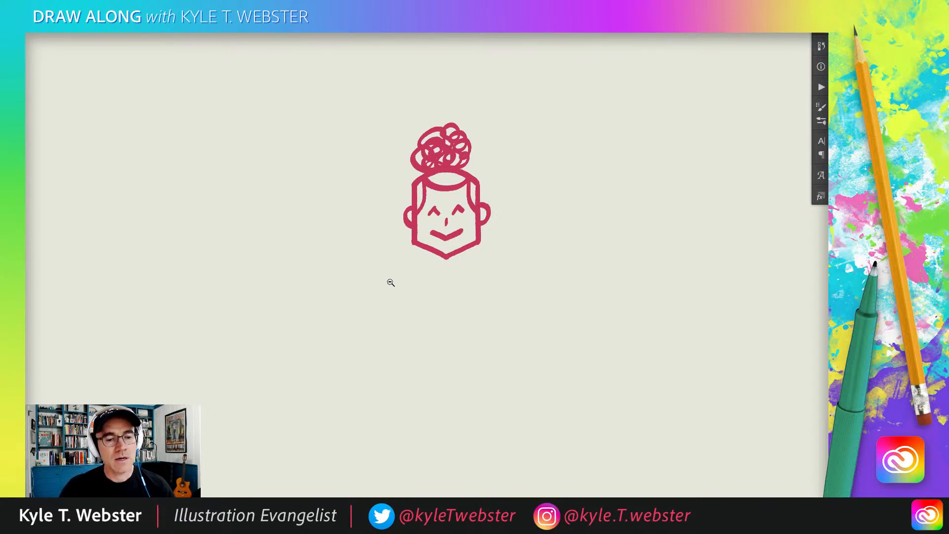
- Draw a diagonal shoulder line from the left jaw corner, bending into a horizontal arm with a circular hand and a slanted forearm underside
{"action": "scroll", "coordinate": [390, 282], "scroll_direction": "down", "scroll_amount": 2}
{"action": "left_click_drag", "start_coordinate": [371, 267], "coordinate": [433, 197]}
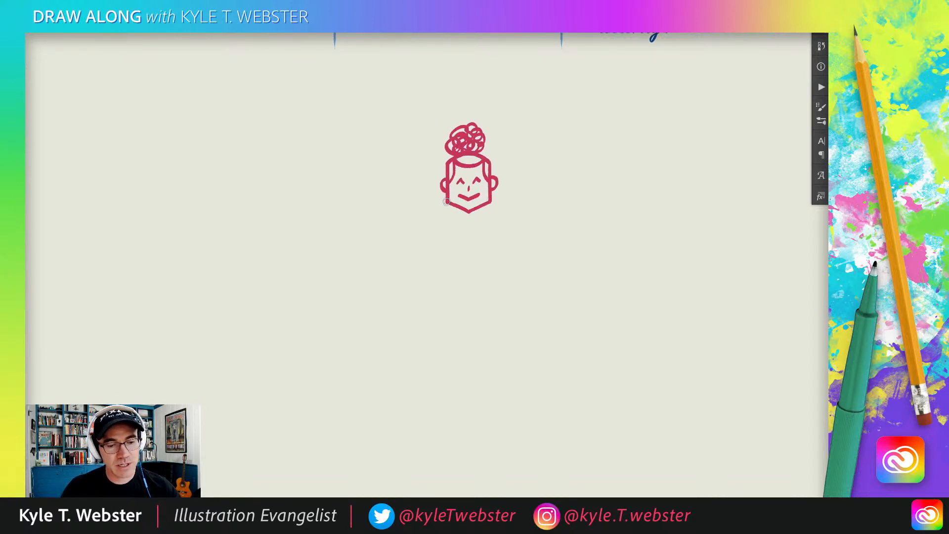
{"action": "left_click_drag", "start_coordinate": [435, 211], "coordinate": [414, 228]}
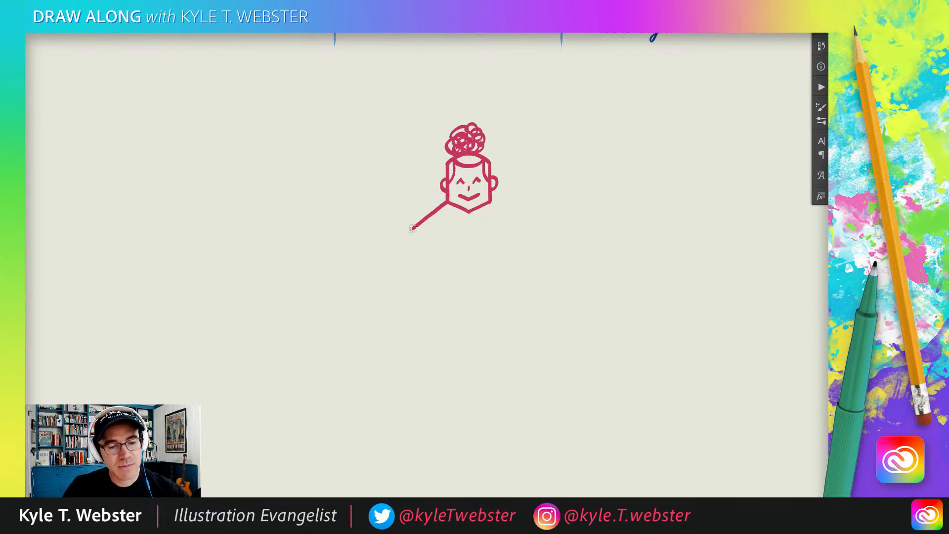
{"action": "left_click_drag", "start_coordinate": [413, 228], "coordinate": [381, 230]}
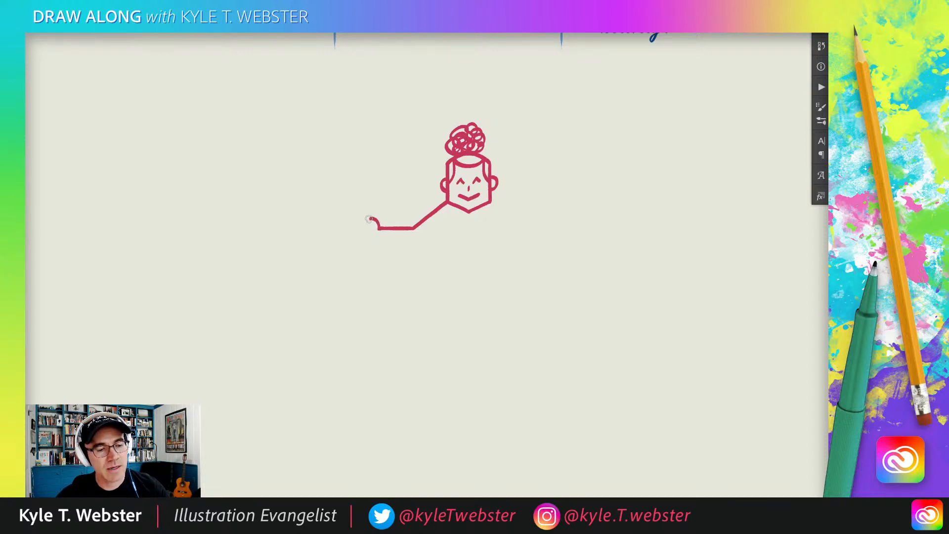
{"action": "left_click_drag", "start_coordinate": [363, 231], "coordinate": [377, 233]}
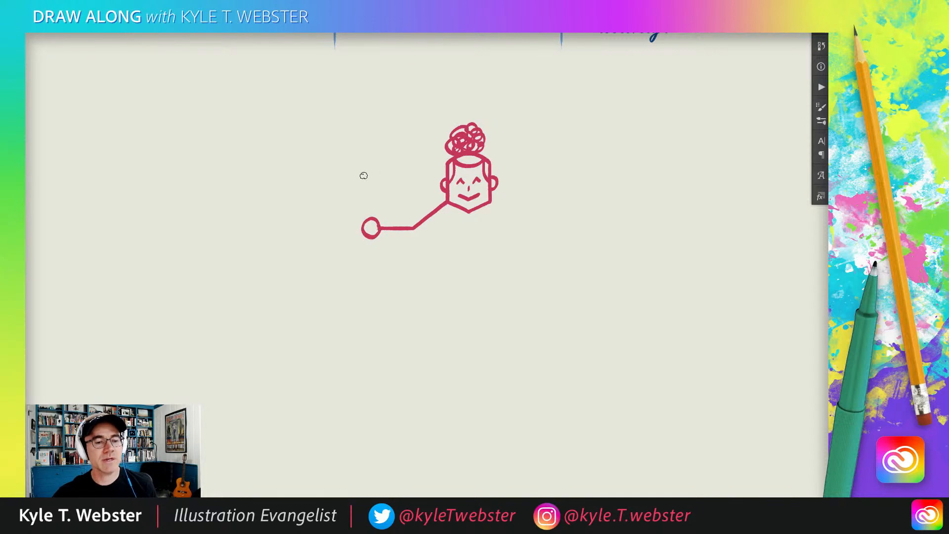
{"action": "scroll", "coordinate": [379, 230], "scroll_direction": "up", "scroll_amount": 2}
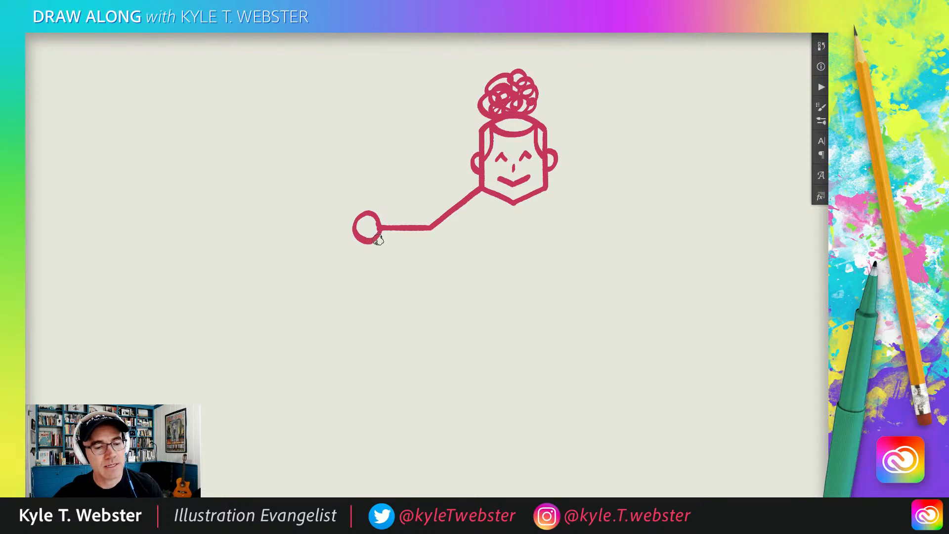
{"action": "left_click_drag", "start_coordinate": [377, 236], "coordinate": [441, 248]}
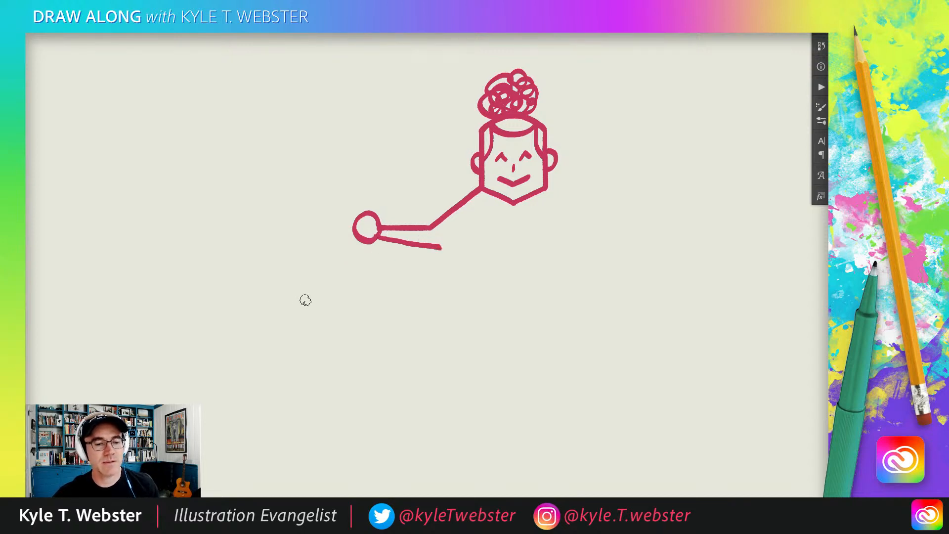
- Draw a vertical torso side beneath the left jaw corner and join it to the left forearm's underside with a diagonal line
{"action": "left_click_drag", "start_coordinate": [444, 219], "coordinate": [388, 200]}
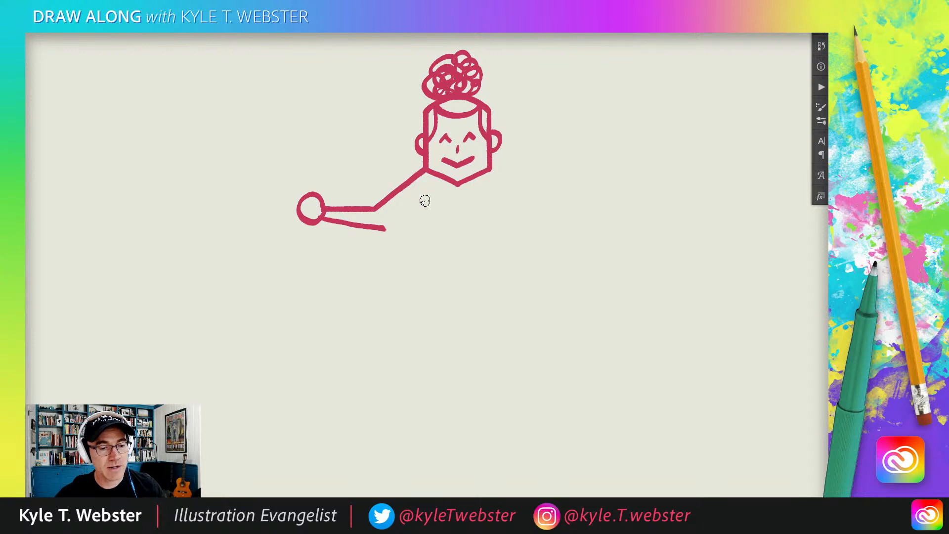
{"action": "left_click_drag", "start_coordinate": [424, 198], "coordinate": [425, 298]}
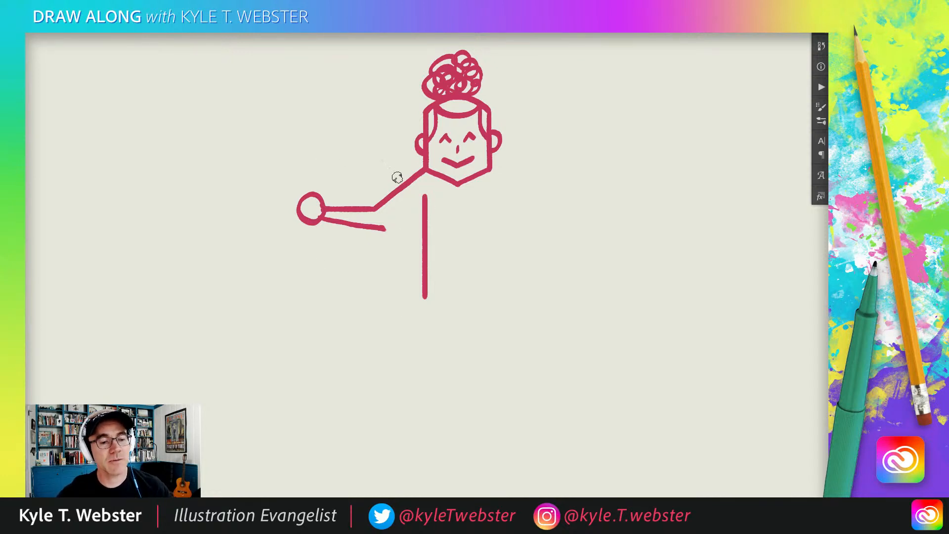
{"action": "left_click_drag", "start_coordinate": [384, 227], "coordinate": [424, 201]}
- Draw a mirrored bent arm with a circular hand on the right, joined to a second vertical torso side
{"action": "mouse_move", "coordinate": [313, 257]}
{"action": "left_mouse_down"}
{"action": "mouse_move", "coordinate": [302, 261]}
{"action": "mouse_move", "coordinate": [290, 300]}
{"action": "left_mouse_up"}
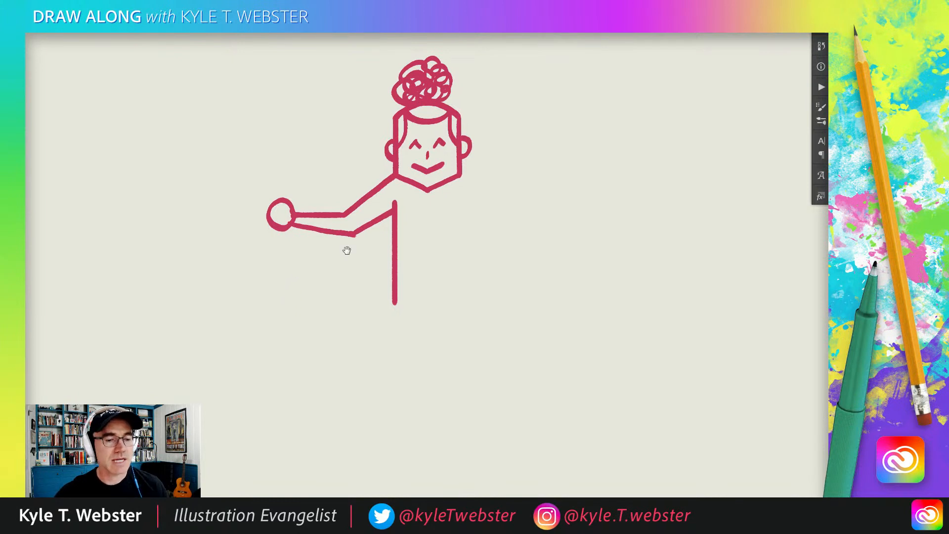
{"action": "left_click_drag", "start_coordinate": [343, 252], "coordinate": [337, 263]}
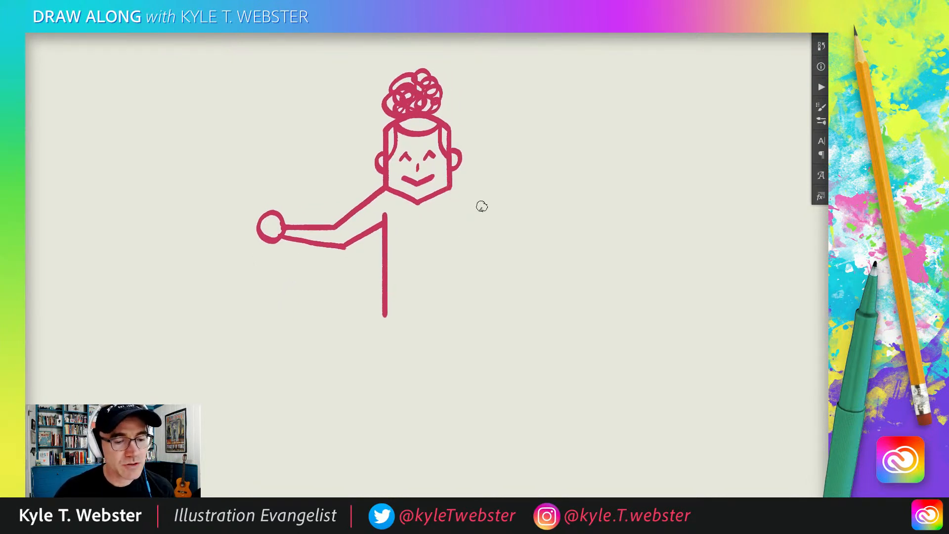
{"action": "left_click_drag", "start_coordinate": [452, 192], "coordinate": [501, 227]}
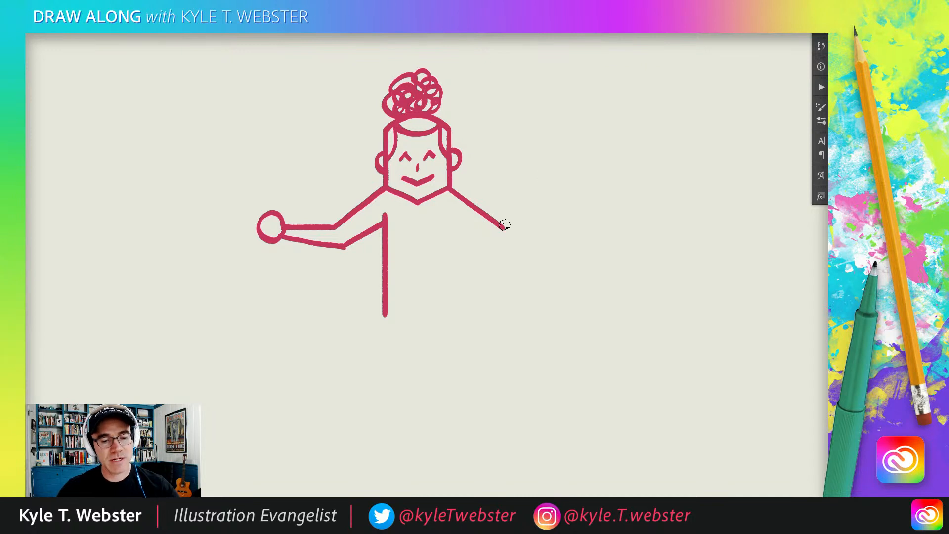
{"action": "left_click_drag", "start_coordinate": [502, 228], "coordinate": [557, 226]}
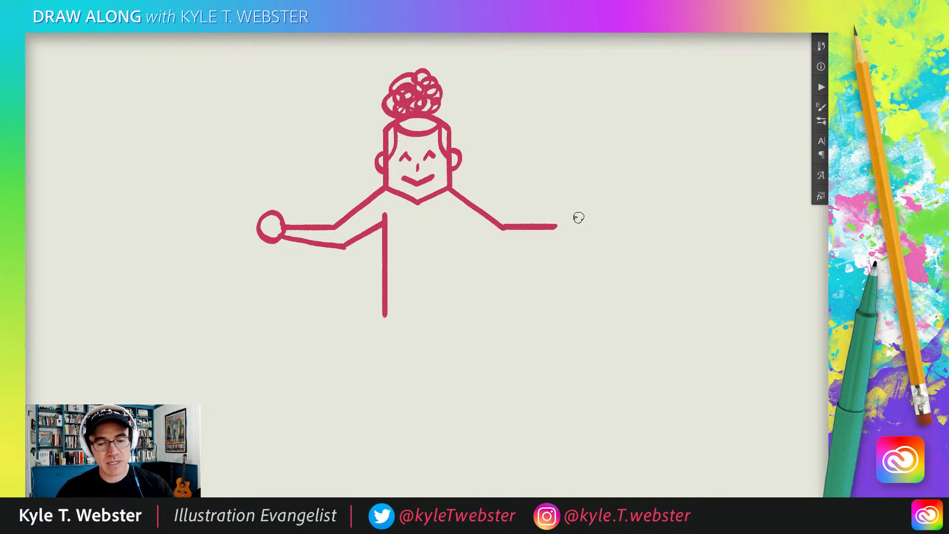
{"action": "mouse_move", "coordinate": [577, 217]}
{"action": "left_mouse_down"}
{"action": "mouse_move", "coordinate": [557, 214]}
{"action": "mouse_move", "coordinate": [561, 233]}
{"action": "mouse_move", "coordinate": [579, 222]}
{"action": "mouse_move", "coordinate": [573, 213]}
{"action": "left_mouse_up"}
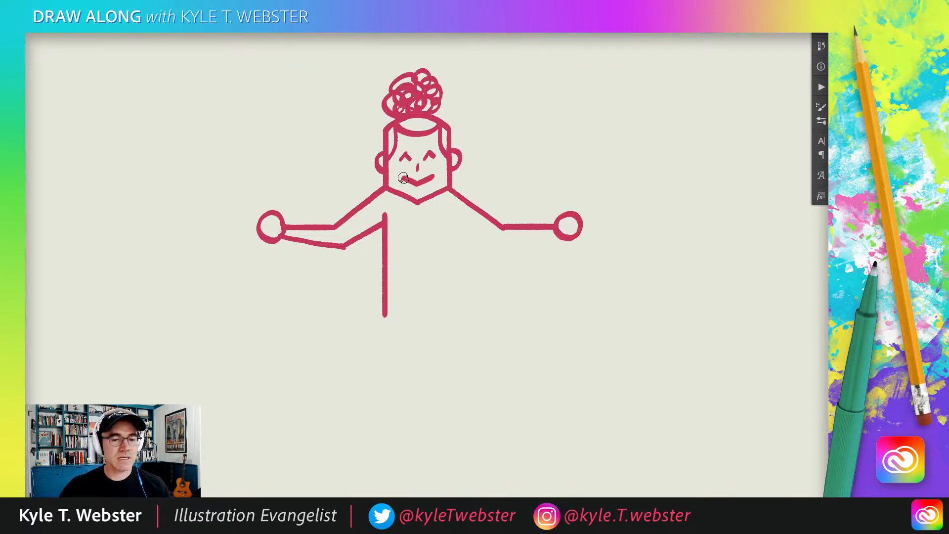
{"action": "key", "text": "ctrl+z"}
{"action": "mouse_move", "coordinate": [579, 214]}
{"action": "left_mouse_down"}
{"action": "mouse_move", "coordinate": [559, 236]}
{"action": "mouse_move", "coordinate": [574, 240]}
{"action": "mouse_move", "coordinate": [583, 229]}
{"action": "mouse_move", "coordinate": [574, 213]}
{"action": "mouse_move", "coordinate": [557, 237]}
{"action": "mouse_move", "coordinate": [494, 248]}
{"action": "left_mouse_up"}
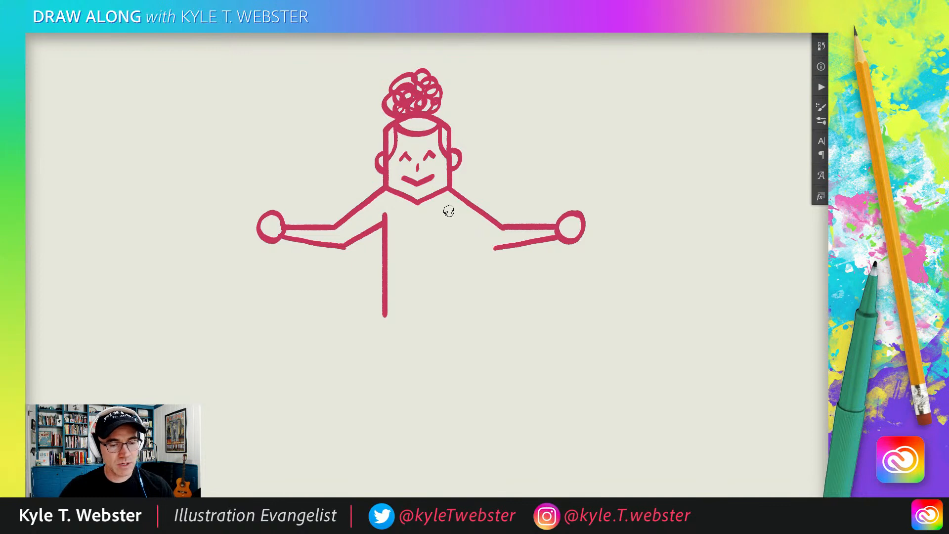
{"action": "left_click_drag", "start_coordinate": [449, 211], "coordinate": [450, 315]}
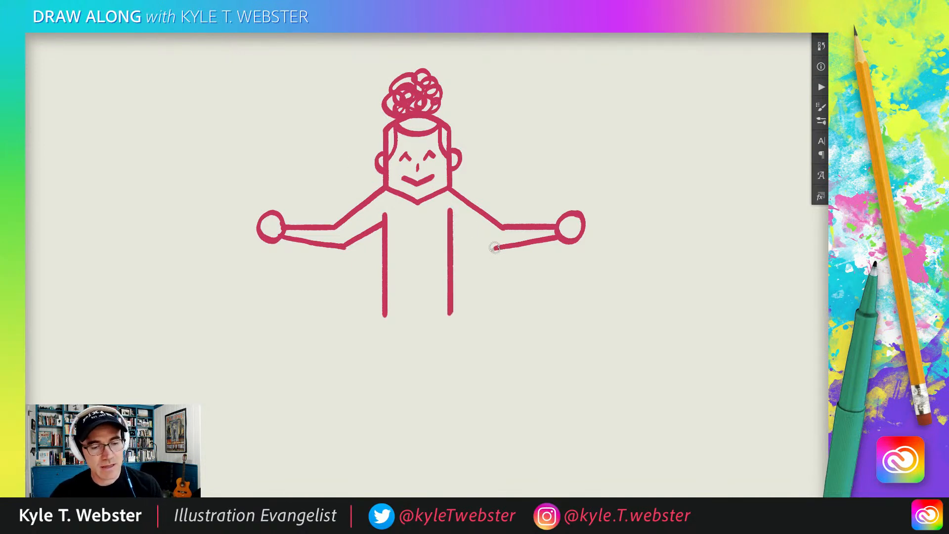
{"action": "left_click_drag", "start_coordinate": [492, 246], "coordinate": [453, 223]}
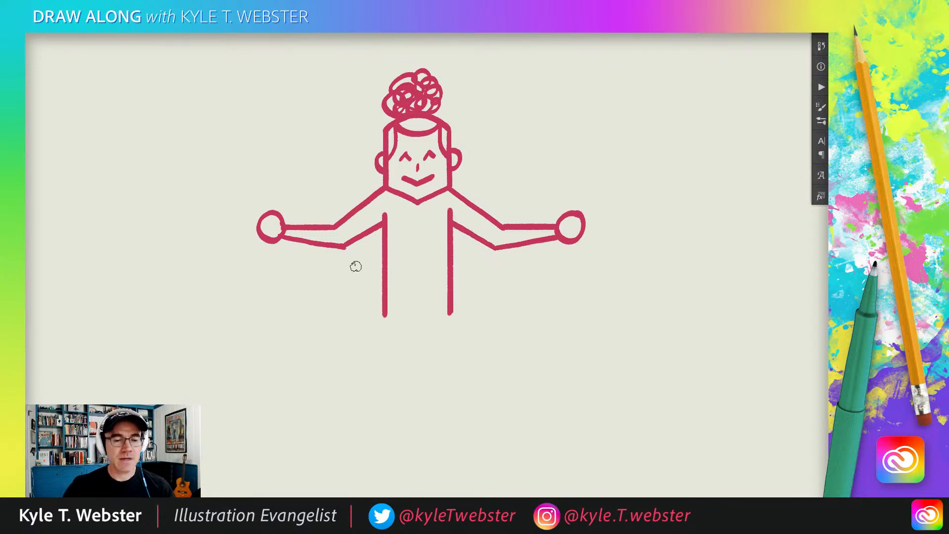
- Add a short sleeve edge across each upper arm and a U-shaped neckline below the chin
{"action": "left_click_drag", "start_coordinate": [477, 210], "coordinate": [465, 228]}
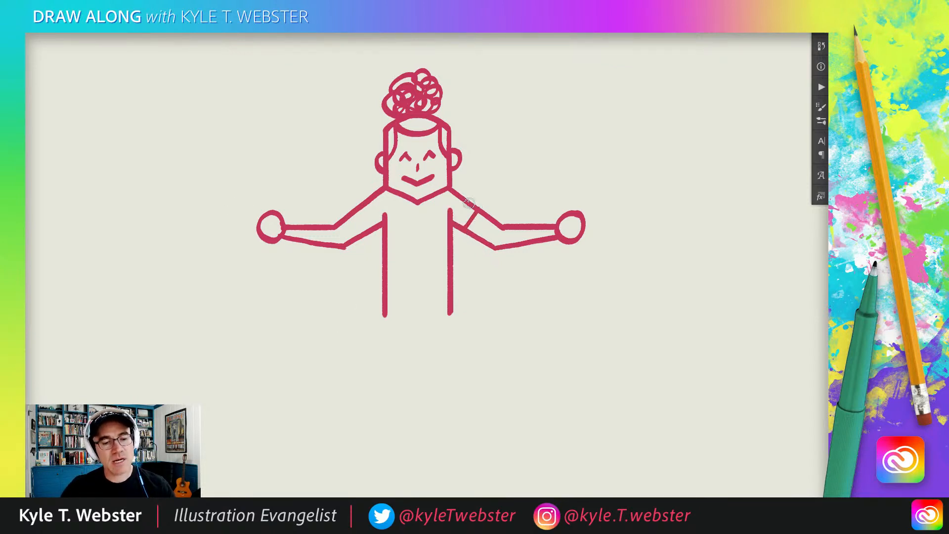
{"action": "left_click_drag", "start_coordinate": [359, 206], "coordinate": [372, 228]}
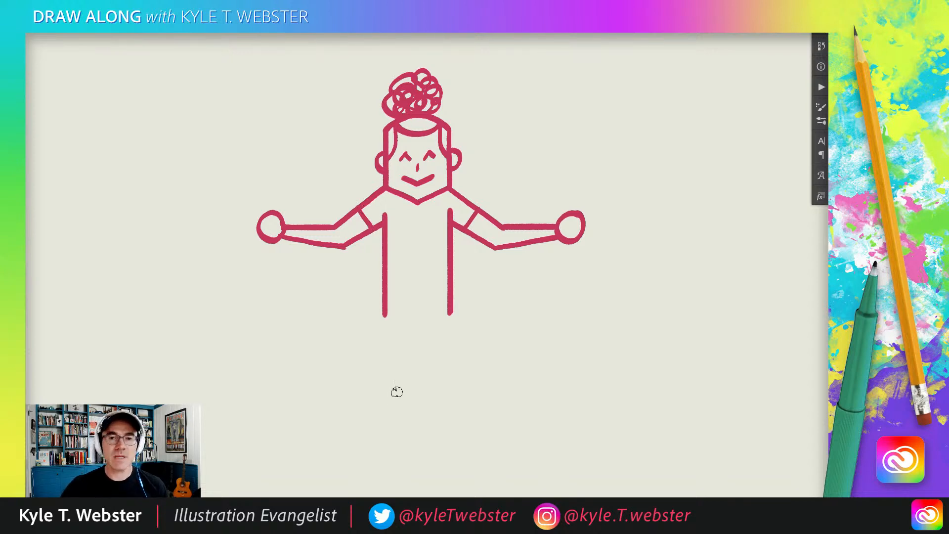
{"action": "mouse_move", "coordinate": [400, 195]}
{"action": "left_mouse_down"}
{"action": "mouse_move", "coordinate": [400, 208]}
{"action": "mouse_move", "coordinate": [415, 218]}
{"action": "mouse_move", "coordinate": [431, 198]}
{"action": "left_mouse_up"}
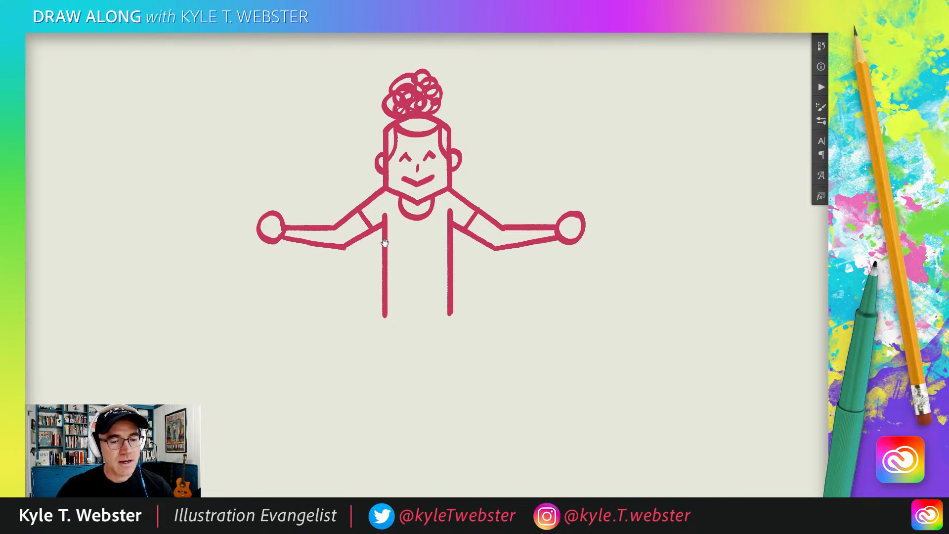
- Draw a curved shirt hem across the torso and extend both side lines downward as the outer edges of the trouser legs
{"action": "left_click_drag", "start_coordinate": [352, 272], "coordinate": [352, 240]}
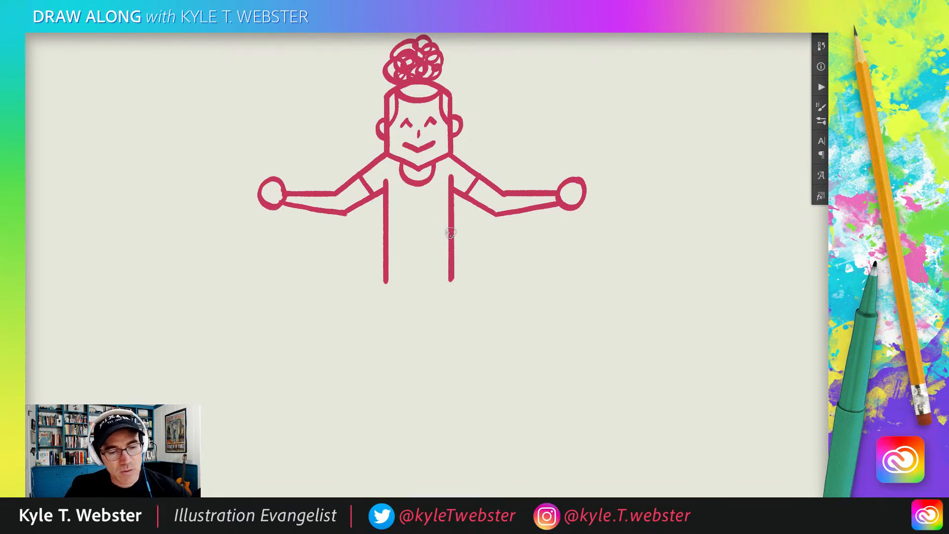
{"action": "mouse_move", "coordinate": [449, 235]}
{"action": "left_mouse_down"}
{"action": "mouse_move", "coordinate": [413, 249]}
{"action": "mouse_move", "coordinate": [386, 234]}
{"action": "left_mouse_up"}
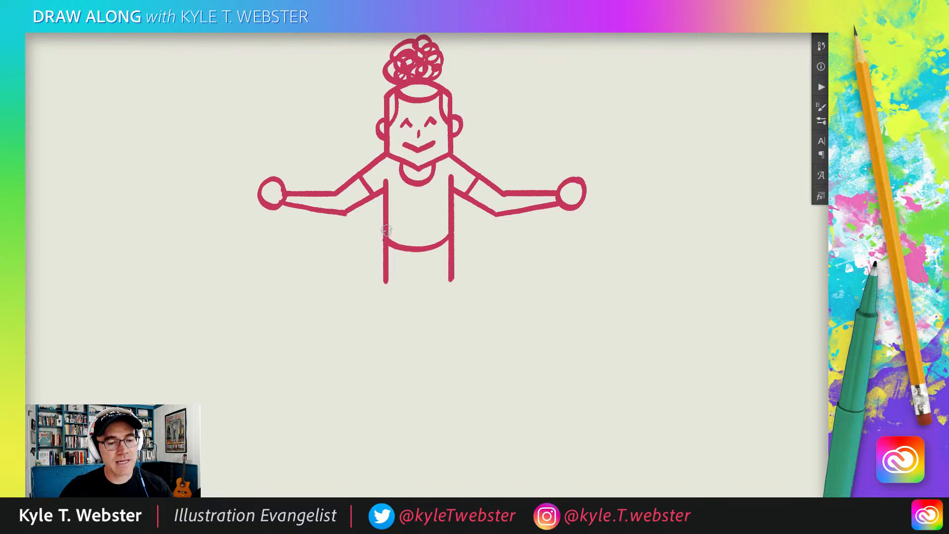
{"action": "left_click_drag", "start_coordinate": [387, 244], "coordinate": [385, 317]}
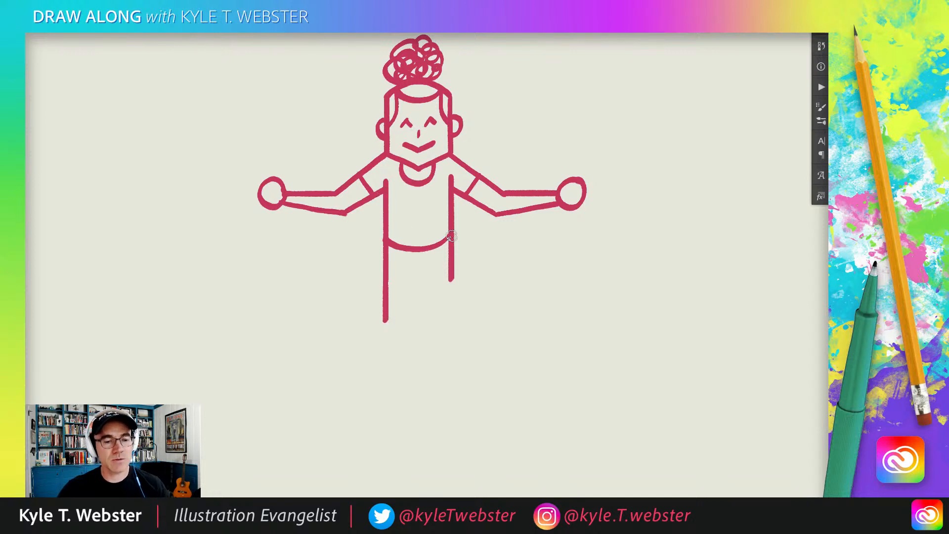
{"action": "left_click_drag", "start_coordinate": [451, 279], "coordinate": [451, 324]}
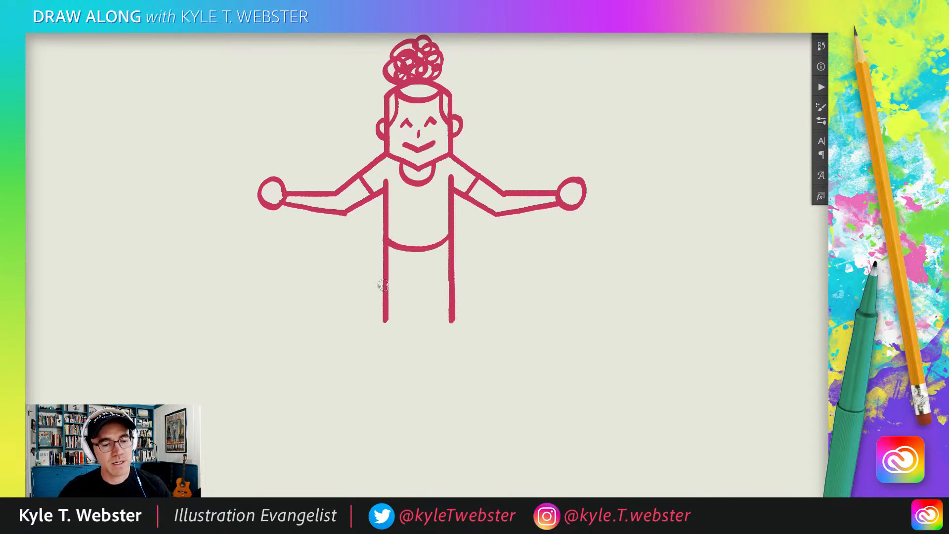
{"action": "left_click_drag", "start_coordinate": [384, 311], "coordinate": [385, 331]}
{"action": "left_click_drag", "start_coordinate": [452, 319], "coordinate": [451, 329]}
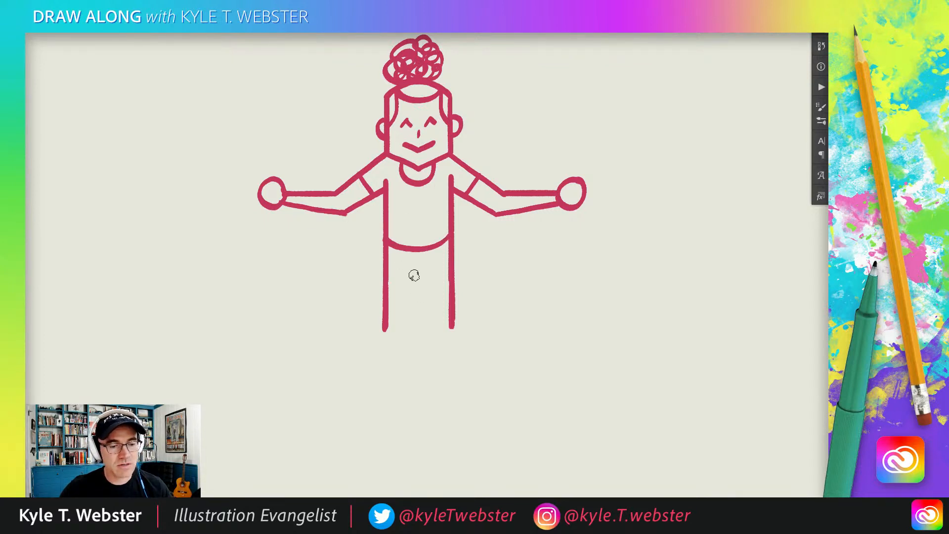
- Split the trousers with a vertical centre line and close each leg with a rounded bottom curve
{"action": "mouse_move", "coordinate": [418, 270]}
{"action": "left_mouse_down"}
{"action": "mouse_move", "coordinate": [417, 329]}
{"action": "mouse_move", "coordinate": [385, 330]}
{"action": "left_mouse_up"}
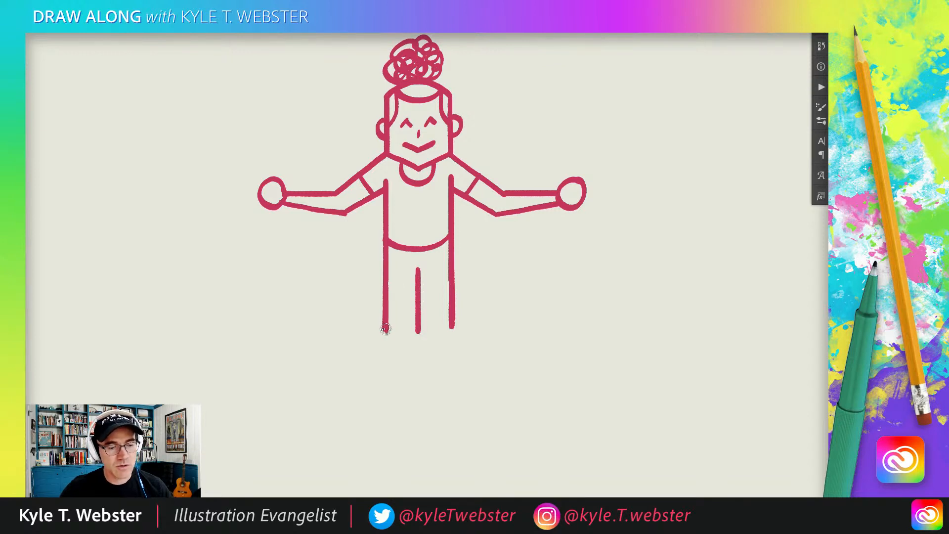
{"action": "left_click_drag", "start_coordinate": [451, 323], "coordinate": [451, 327]}
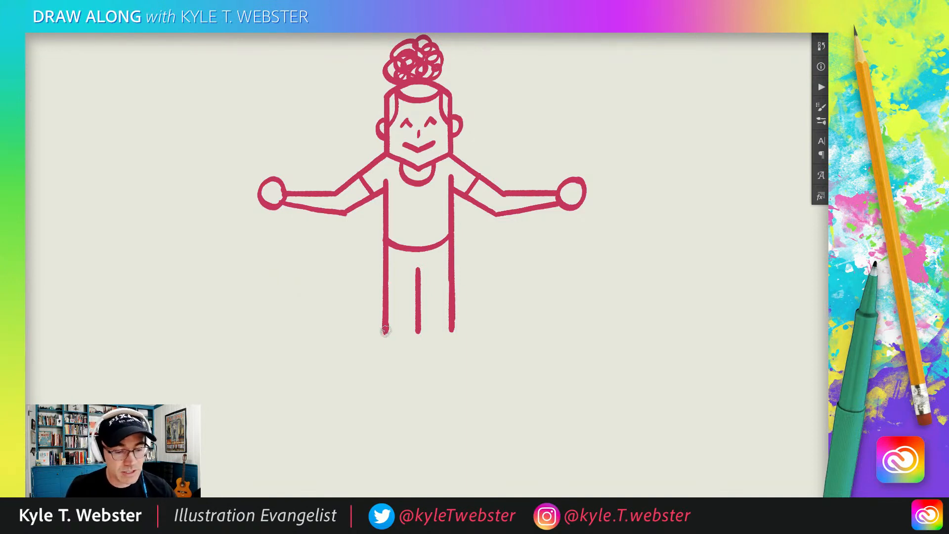
{"action": "mouse_move", "coordinate": [384, 329]}
{"action": "left_mouse_down"}
{"action": "mouse_move", "coordinate": [385, 340]}
{"action": "mouse_move", "coordinate": [406, 346]}
{"action": "mouse_move", "coordinate": [421, 310]}
{"action": "mouse_move", "coordinate": [422, 334]}
{"action": "mouse_move", "coordinate": [447, 329]}
{"action": "mouse_move", "coordinate": [449, 310]}
{"action": "left_mouse_up"}
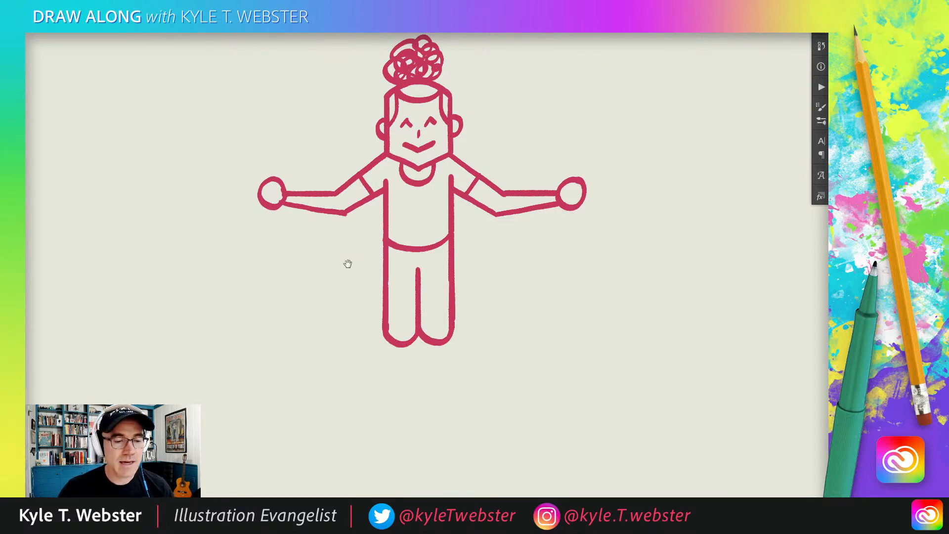
- Draw a rounded shoe below each trouser leg and add two short lace strokes to each
{"action": "scroll", "coordinate": [358, 259], "scroll_direction": "down", "scroll_amount": 2}
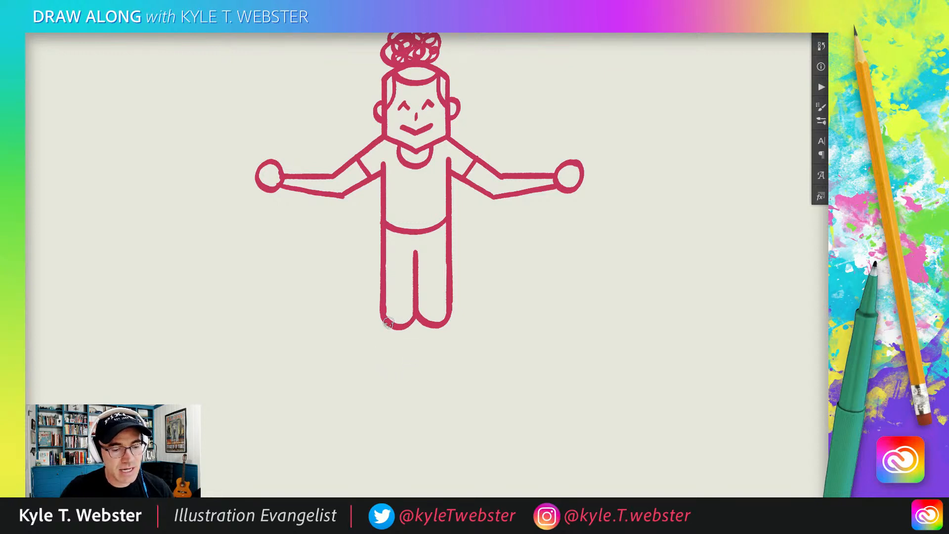
{"action": "mouse_move", "coordinate": [387, 323]}
{"action": "left_mouse_down"}
{"action": "mouse_move", "coordinate": [383, 359]}
{"action": "mouse_move", "coordinate": [398, 369]}
{"action": "mouse_move", "coordinate": [411, 356]}
{"action": "mouse_move", "coordinate": [406, 326]}
{"action": "mouse_move", "coordinate": [422, 328]}
{"action": "mouse_move", "coordinate": [419, 358]}
{"action": "mouse_move", "coordinate": [438, 369]}
{"action": "mouse_move", "coordinate": [445, 319]}
{"action": "left_mouse_up"}
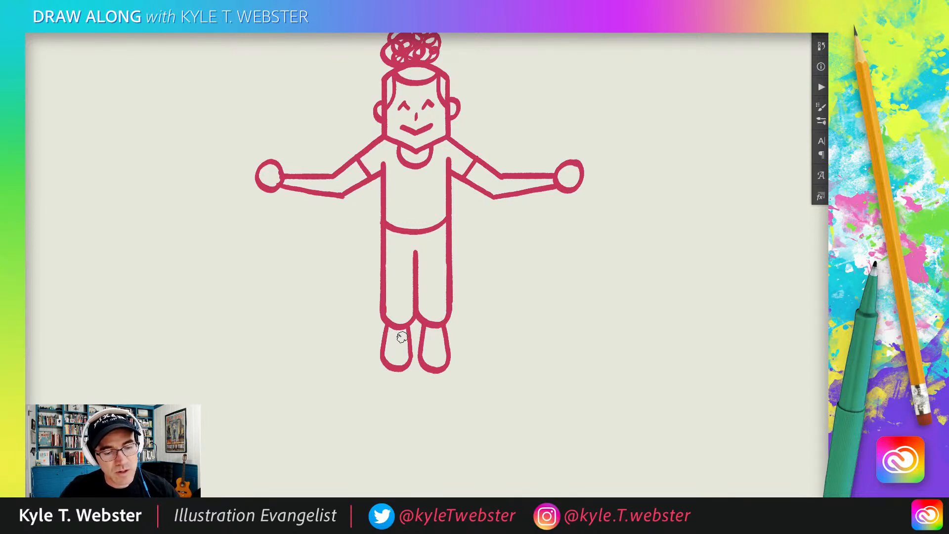
{"action": "mouse_move", "coordinate": [390, 338]}
{"action": "left_mouse_down"}
{"action": "mouse_move", "coordinate": [404, 337]}
{"action": "mouse_move", "coordinate": [403, 345]}
{"action": "mouse_move", "coordinate": [426, 337]}
{"action": "mouse_move", "coordinate": [428, 348]}
{"action": "left_mouse_up"}
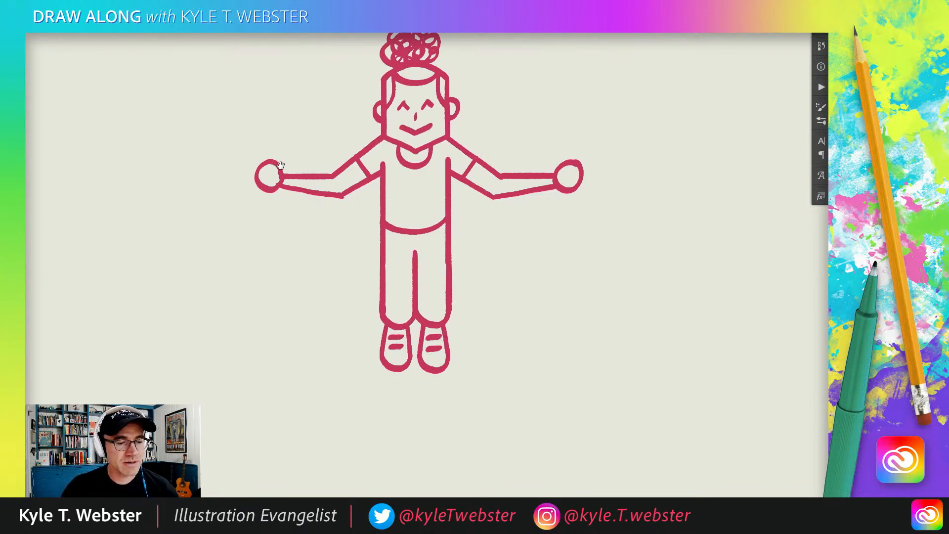
- Add a short curved thumb and small radiating finger lines inside each circular hand to turn it into a fist
{"action": "left_click_drag", "start_coordinate": [280, 164], "coordinate": [293, 172]}
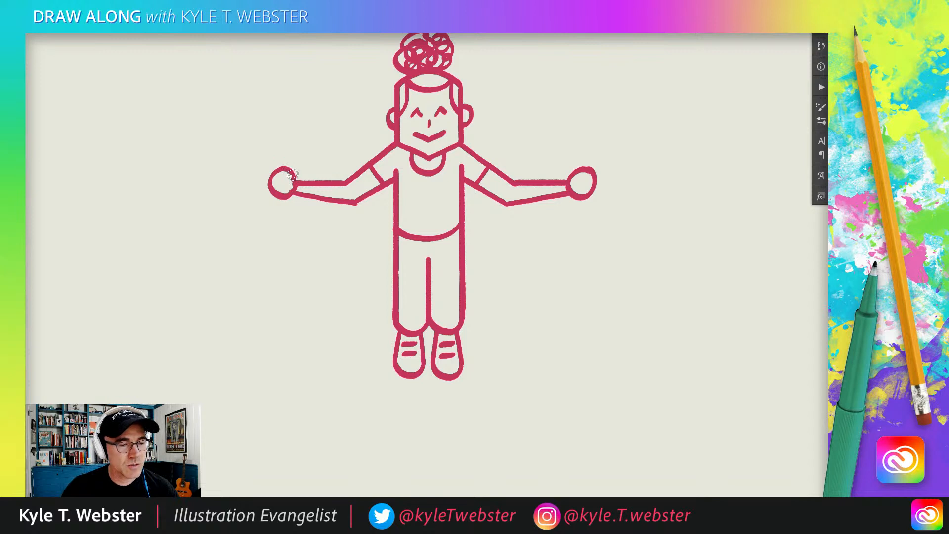
{"action": "left_click_drag", "start_coordinate": [286, 176], "coordinate": [285, 187]}
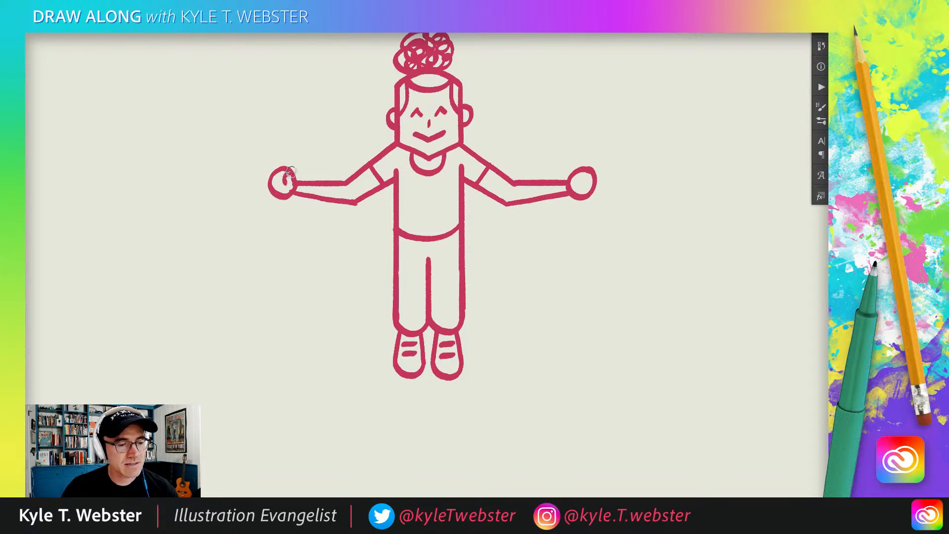
{"action": "left_click_drag", "start_coordinate": [574, 174], "coordinate": [576, 187]}
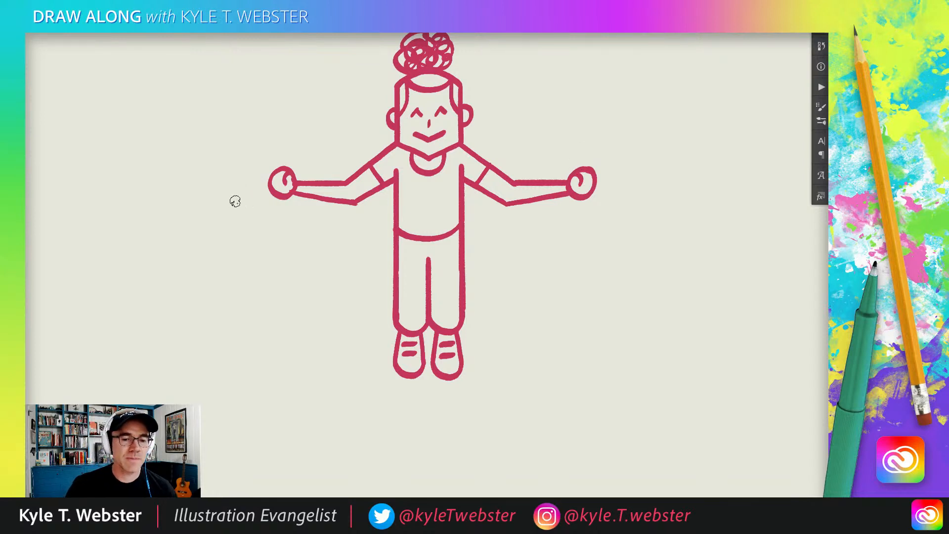
{"action": "left_click", "coordinate": [264, 193]}
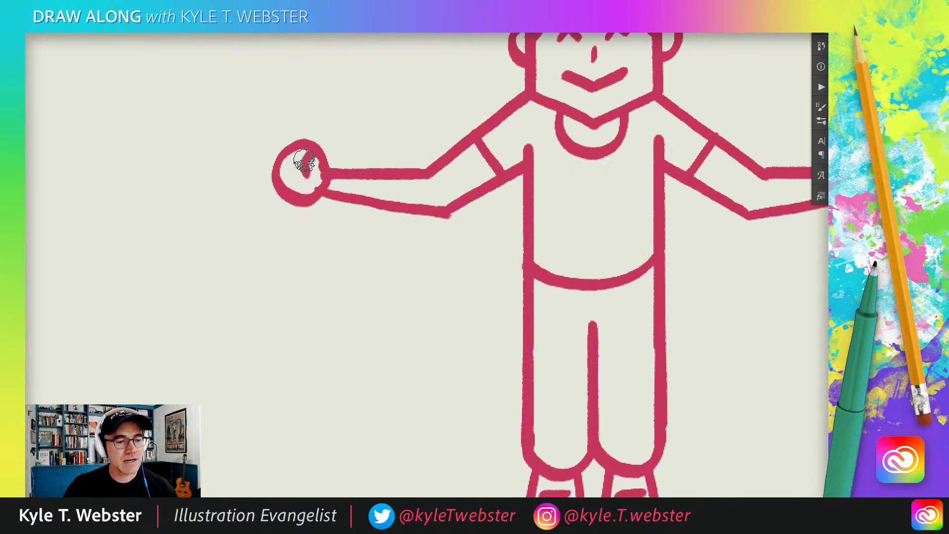
{"action": "mouse_move", "coordinate": [290, 158]}
{"action": "left_mouse_down"}
{"action": "mouse_move", "coordinate": [303, 170]}
{"action": "mouse_move", "coordinate": [288, 185]}
{"action": "left_mouse_up"}
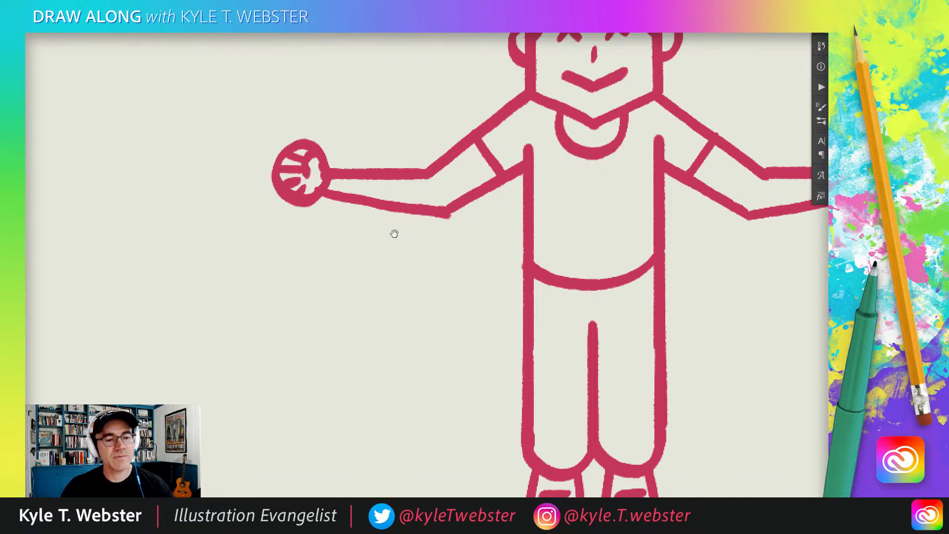
{"action": "left_click_drag", "start_coordinate": [398, 221], "coordinate": [218, 288]}
{"action": "mouse_move", "coordinate": [683, 213]}
{"action": "left_mouse_down"}
{"action": "mouse_move", "coordinate": [664, 219]}
{"action": "mouse_move", "coordinate": [676, 222]}
{"action": "mouse_move", "coordinate": [666, 245]}
{"action": "left_mouse_up"}
- Draw a long wavy jump rope looping from the left fist down below the feet and up to the right fist
{"action": "left_click", "coordinate": [359, 329], "text": "alt"}
{"action": "left_click_drag", "start_coordinate": [257, 363], "coordinate": [327, 159]}
{"action": "left_click", "coordinate": [330, 283], "text": "alt"}
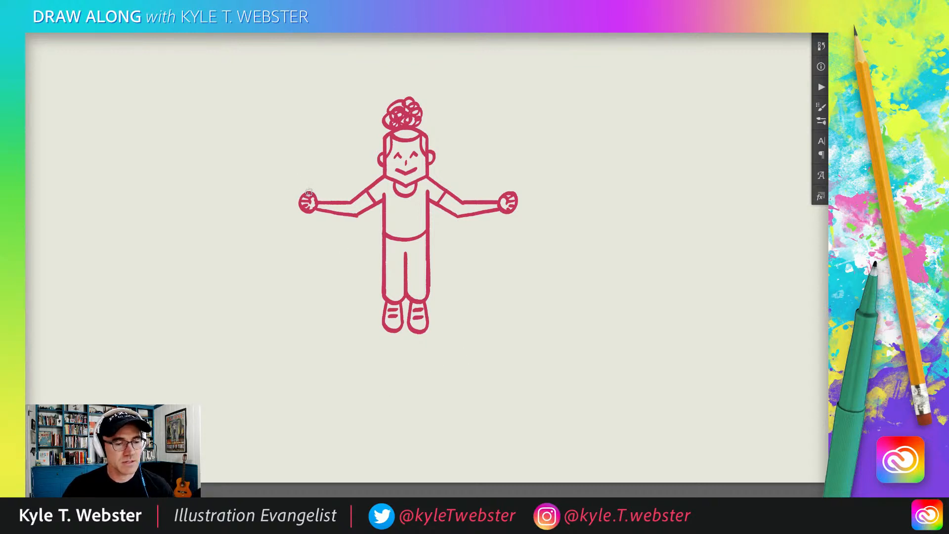
{"action": "mouse_move", "coordinate": [311, 192]}
{"action": "left_mouse_down"}
{"action": "mouse_move", "coordinate": [286, 200]}
{"action": "mouse_move", "coordinate": [304, 295]}
{"action": "mouse_move", "coordinate": [343, 358]}
{"action": "mouse_move", "coordinate": [379, 381]}
{"action": "mouse_move", "coordinate": [446, 375]}
{"action": "mouse_move", "coordinate": [500, 325]}
{"action": "mouse_move", "coordinate": [527, 259]}
{"action": "mouse_move", "coordinate": [534, 210]}
{"action": "mouse_move", "coordinate": [508, 193]}
{"action": "left_mouse_up"}
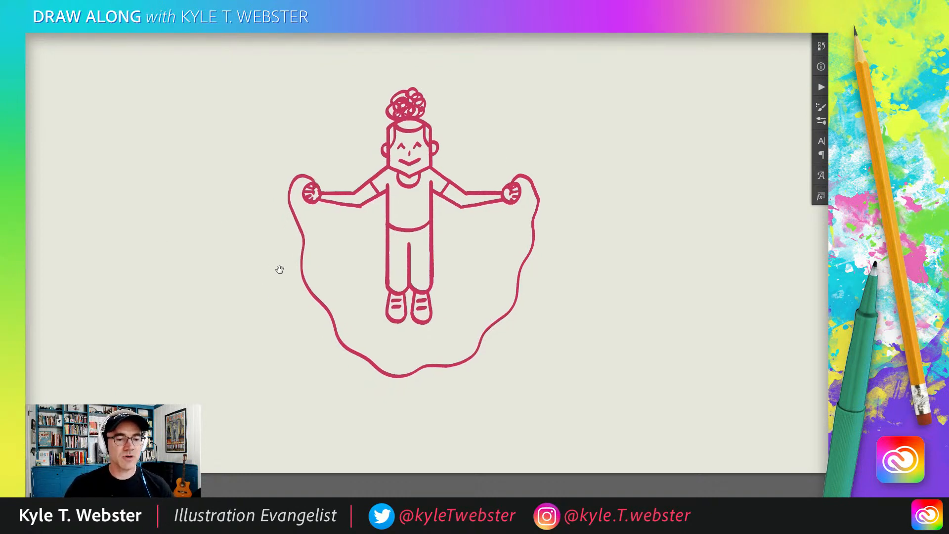
- Add a row of short slanted hatch strokes below the rope as the ground shadow
{"action": "scroll", "coordinate": [277, 271], "scroll_direction": "down", "scroll_amount": 2}
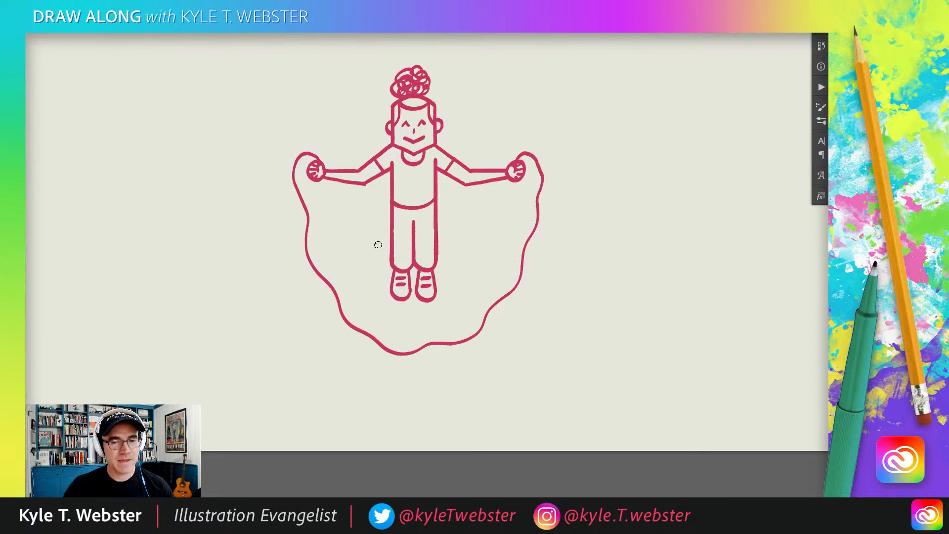
{"action": "scroll", "coordinate": [322, 250], "scroll_direction": "down", "scroll_amount": 2}
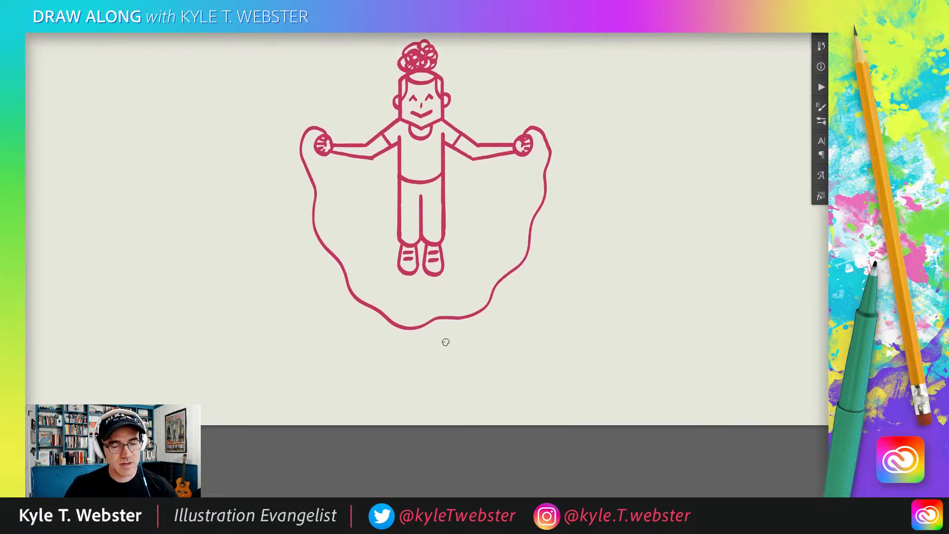
{"action": "left_click_drag", "start_coordinate": [445, 343], "coordinate": [393, 353]}
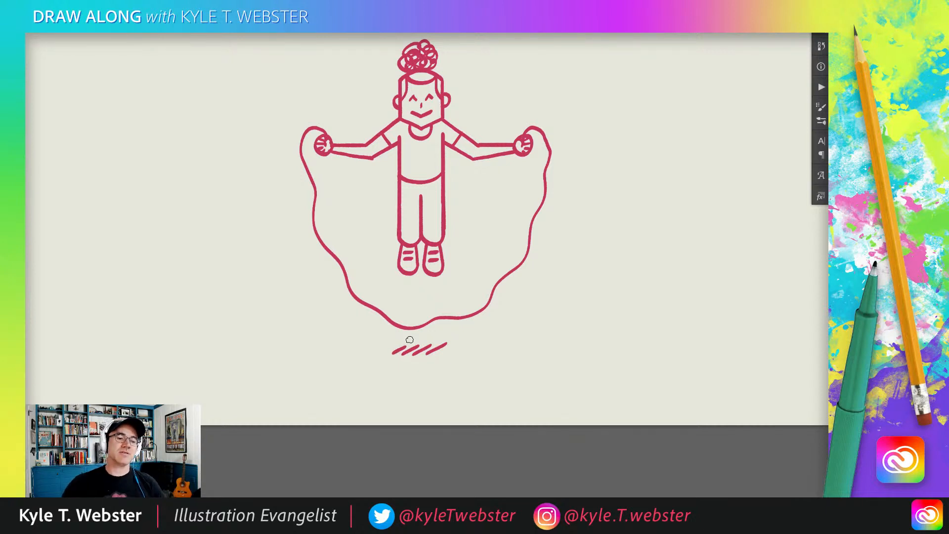
{"action": "scroll", "coordinate": [318, 269], "scroll_direction": "up", "scroll_amount": 5}
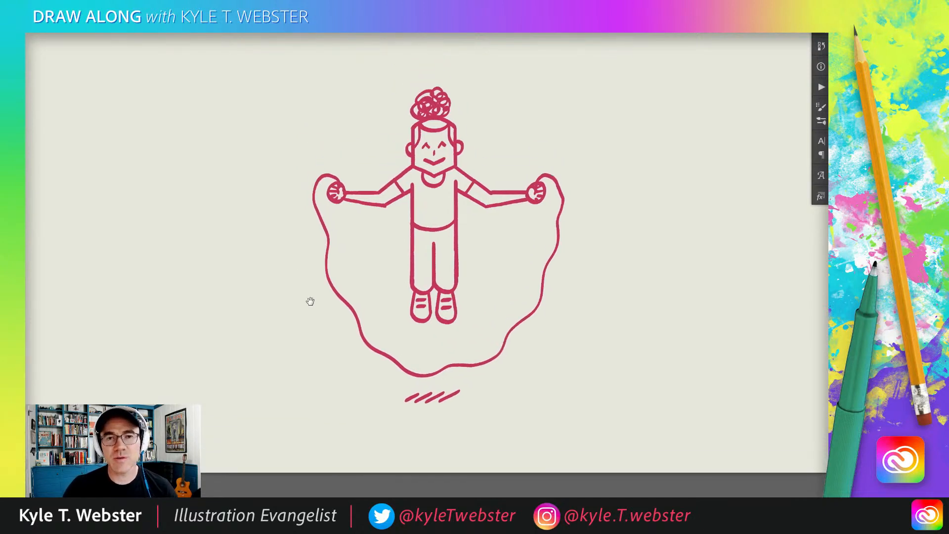
- Move the jump-rope character drawing to the right side of the canvas
{"action": "scroll", "coordinate": [316, 276], "scroll_direction": "up", "scroll_amount": 1}
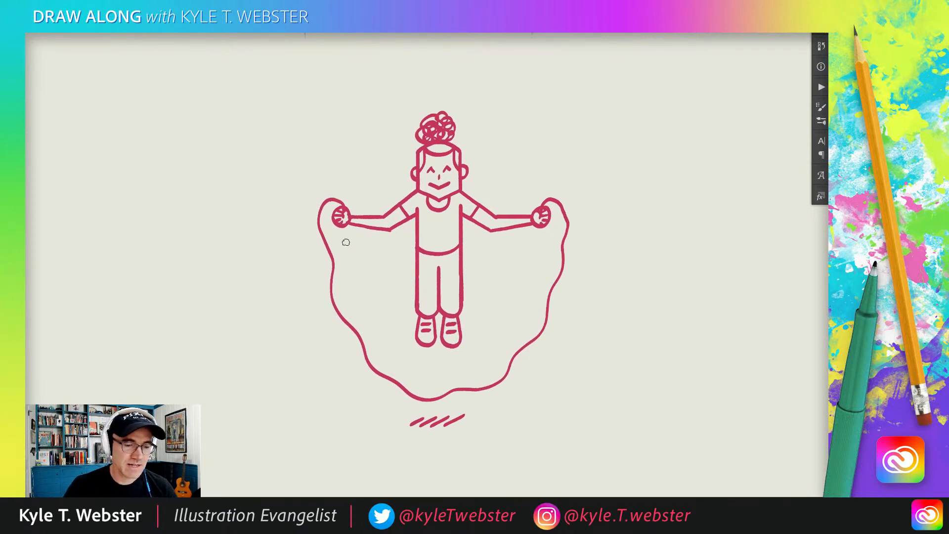
{"action": "scroll", "coordinate": [313, 228], "scroll_direction": "left", "scroll_amount": 2}
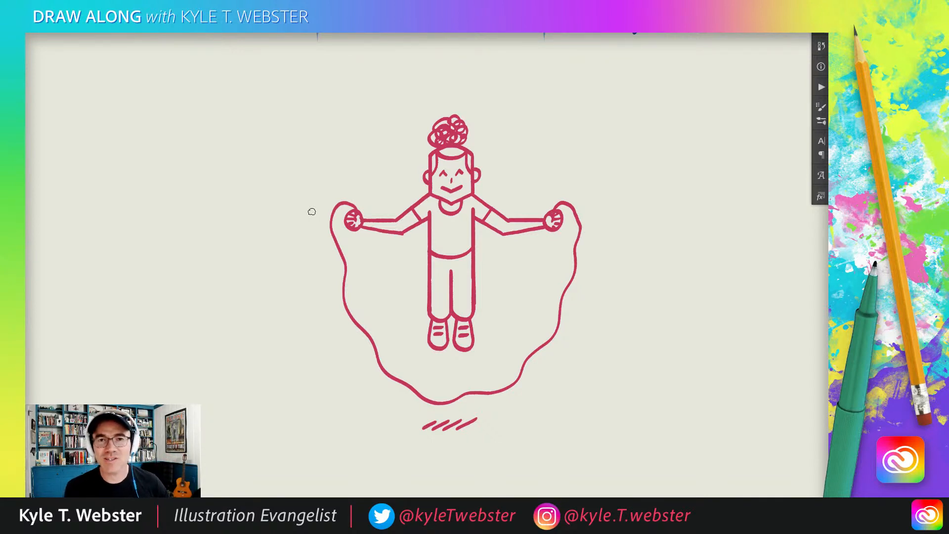
{"action": "left_click", "coordinate": [288, 314]}
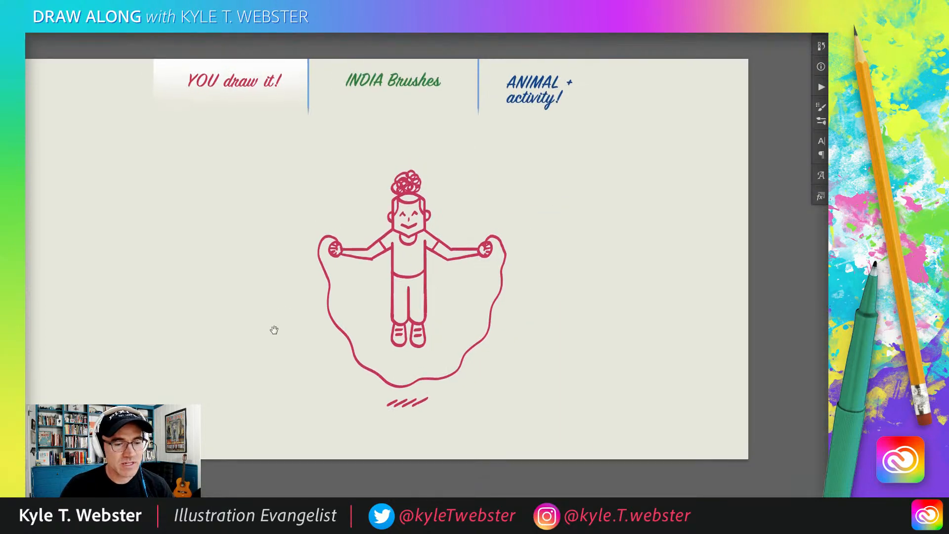
{"action": "left_click_drag", "start_coordinate": [358, 261], "coordinate": [558, 267]}
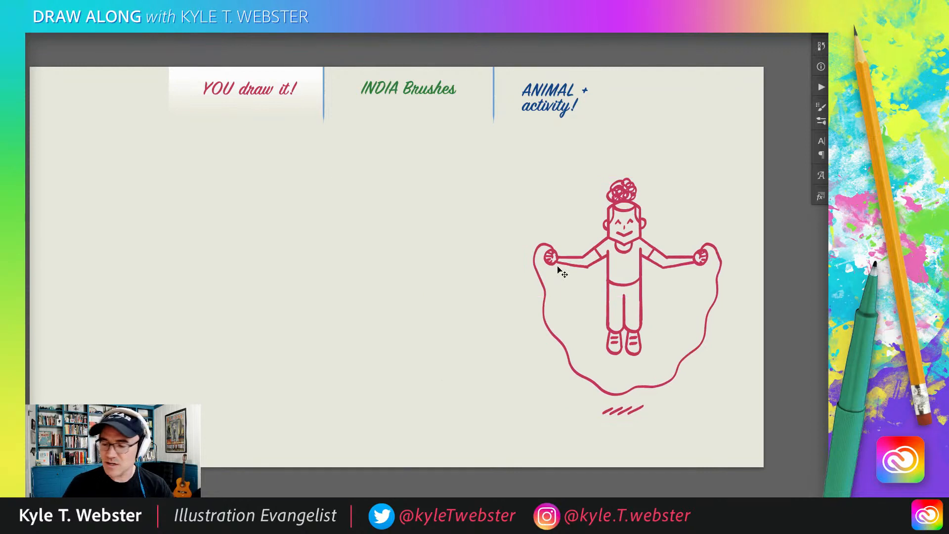
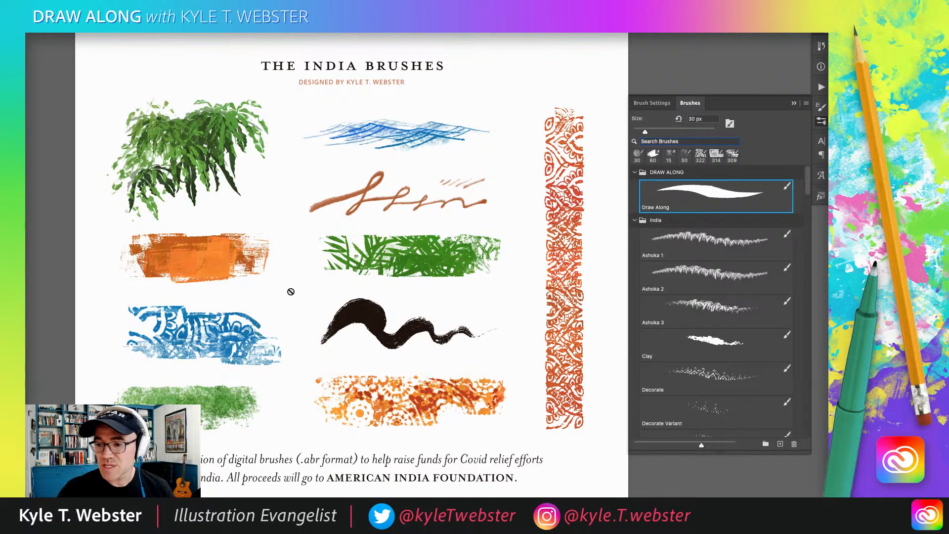
- Switch from the India brushes sample sheet to the draw-along canvas and delete the jump-rope character
{"action": "left_click_drag", "start_coordinate": [287, 267], "coordinate": [289, 271]}
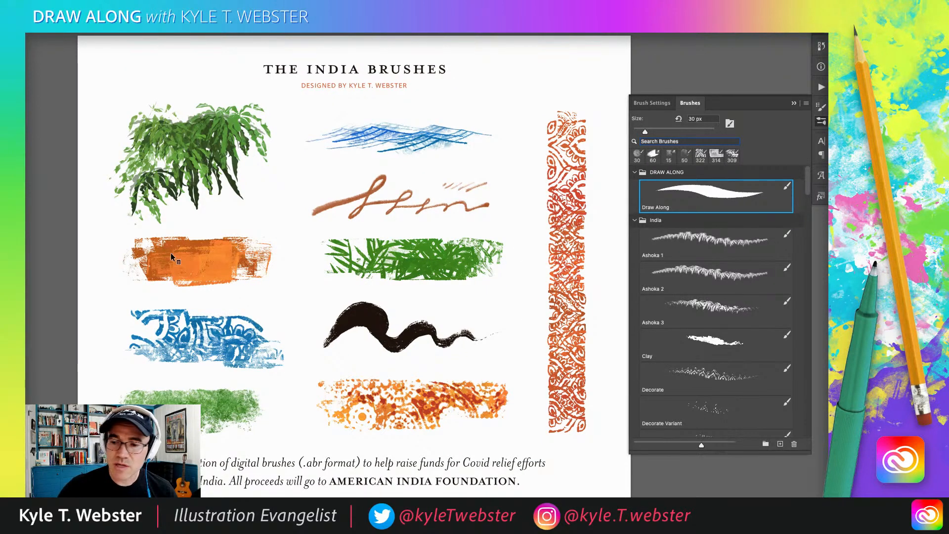
{"action": "key", "text": "ctrl+Tab"}
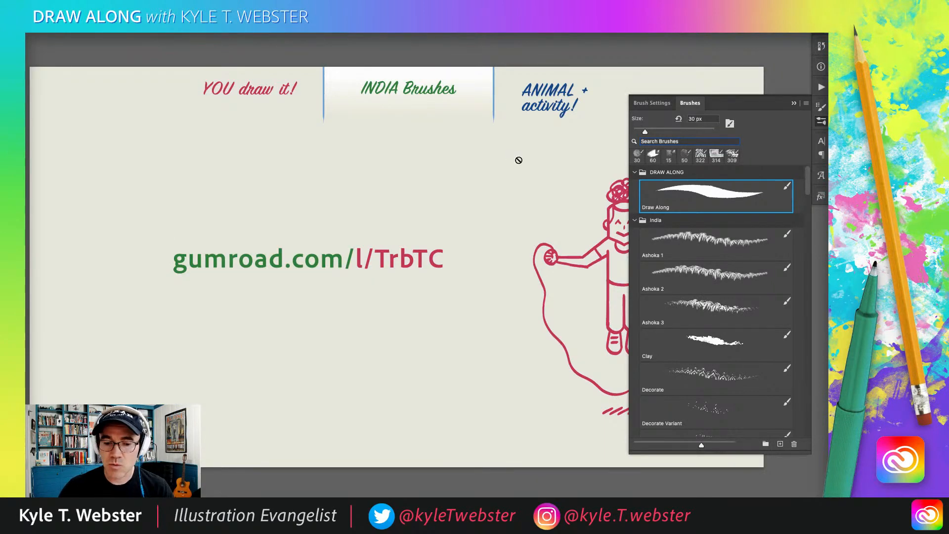
{"action": "key", "text": "Delete"}
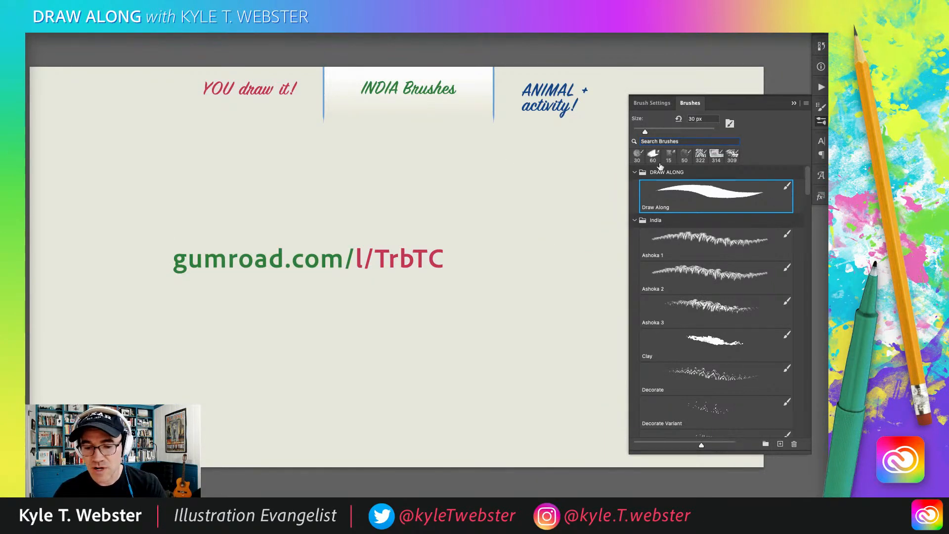
- Paint a bush of hanging leaves with the Ashoka 1 brush, layering lighter green over dark green
{"action": "left_click", "coordinate": [679, 241]}
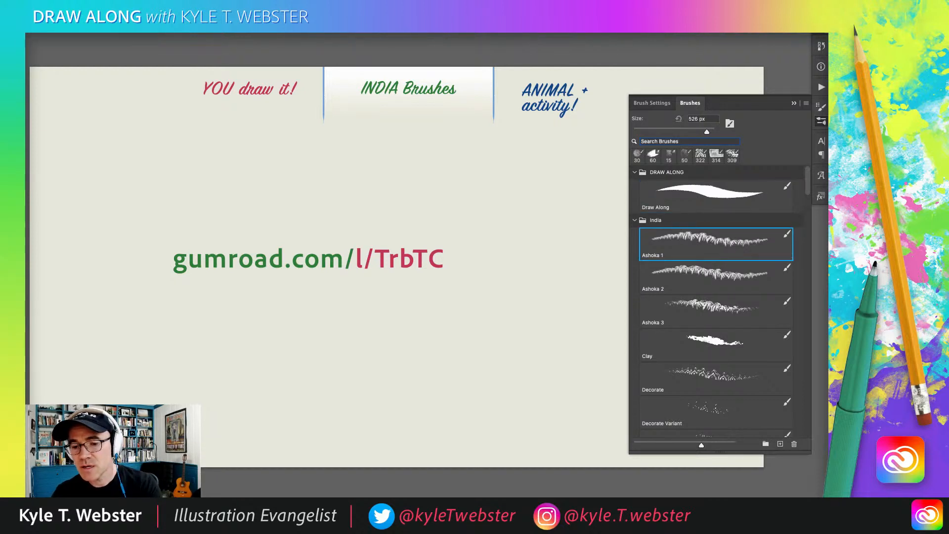
{"action": "left_click_drag", "start_coordinate": [329, 328], "coordinate": [354, 324]}
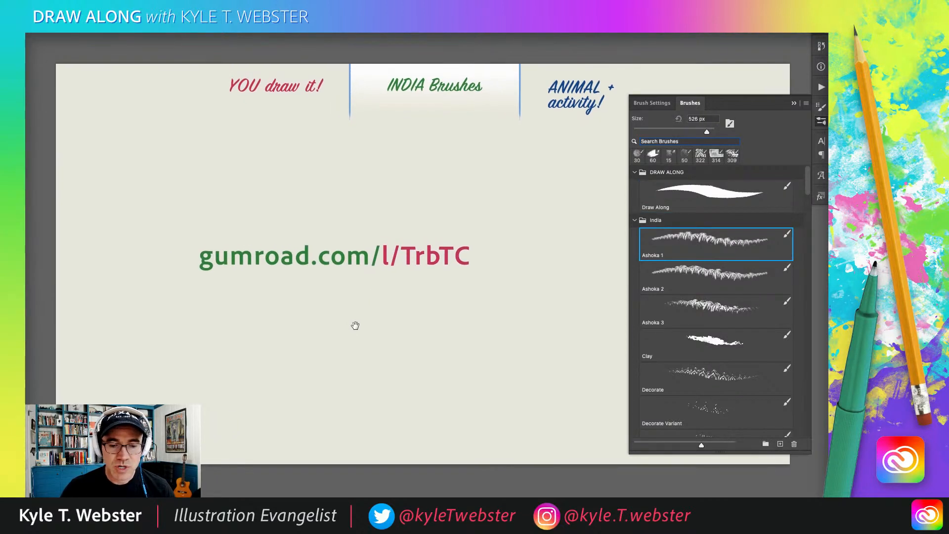
{"action": "left_click", "coordinate": [793, 104]}
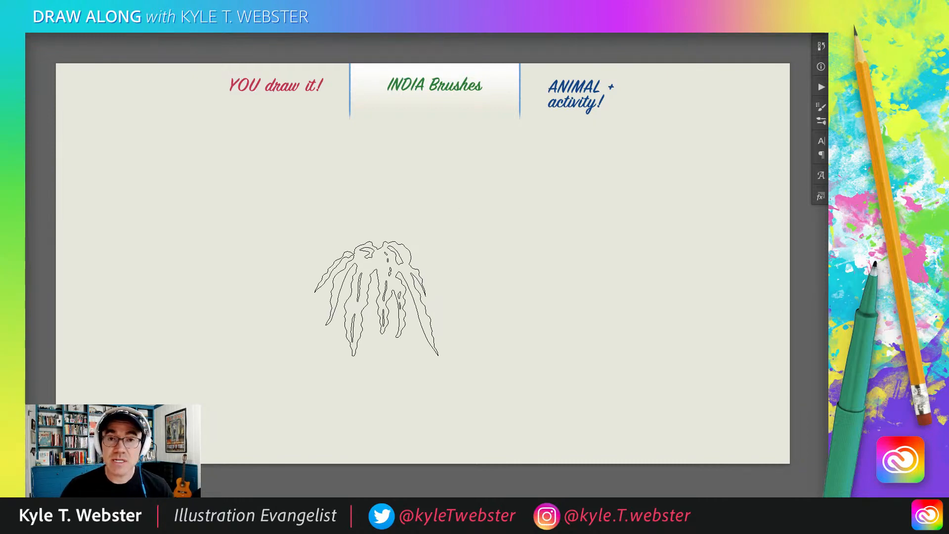
{"action": "mouse_move", "coordinate": [376, 289]}
{"action": "left_mouse_down"}
{"action": "mouse_move", "coordinate": [428, 276]}
{"action": "mouse_move", "coordinate": [364, 327]}
{"action": "mouse_move", "coordinate": [387, 296]}
{"action": "left_mouse_up"}
{"action": "mouse_move", "coordinate": [420, 213]}
{"action": "left_mouse_down"}
{"action": "mouse_move", "coordinate": [321, 339]}
{"action": "mouse_move", "coordinate": [281, 277]}
{"action": "mouse_move", "coordinate": [311, 217]}
{"action": "mouse_move", "coordinate": [296, 277]}
{"action": "mouse_move", "coordinate": [292, 212]}
{"action": "left_mouse_up"}
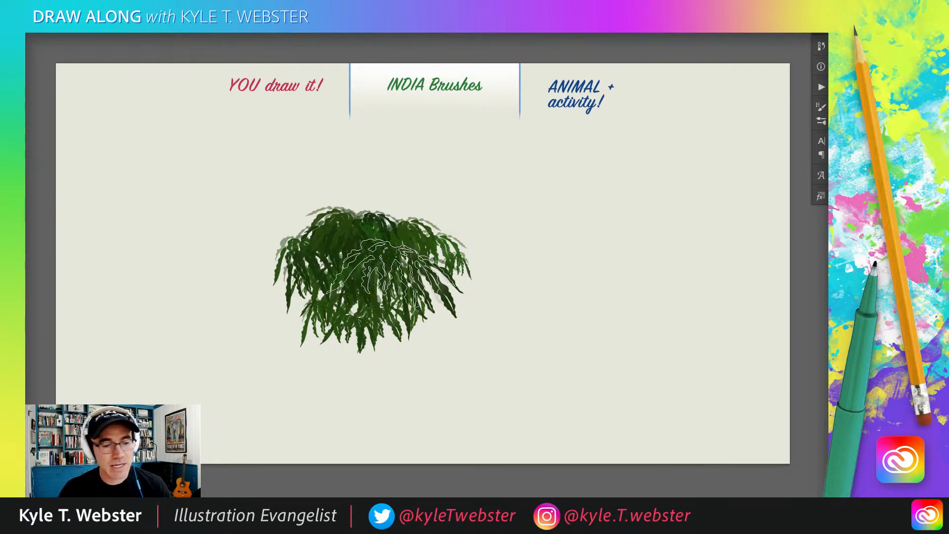
{"action": "mouse_move", "coordinate": [425, 218]}
{"action": "left_mouse_down"}
{"action": "mouse_move", "coordinate": [395, 237]}
{"action": "mouse_move", "coordinate": [376, 297]}
{"action": "mouse_move", "coordinate": [304, 269]}
{"action": "mouse_move", "coordinate": [361, 190]}
{"action": "mouse_move", "coordinate": [254, 254]}
{"action": "mouse_move", "coordinate": [435, 232]}
{"action": "mouse_move", "coordinate": [415, 252]}
{"action": "left_mouse_up"}
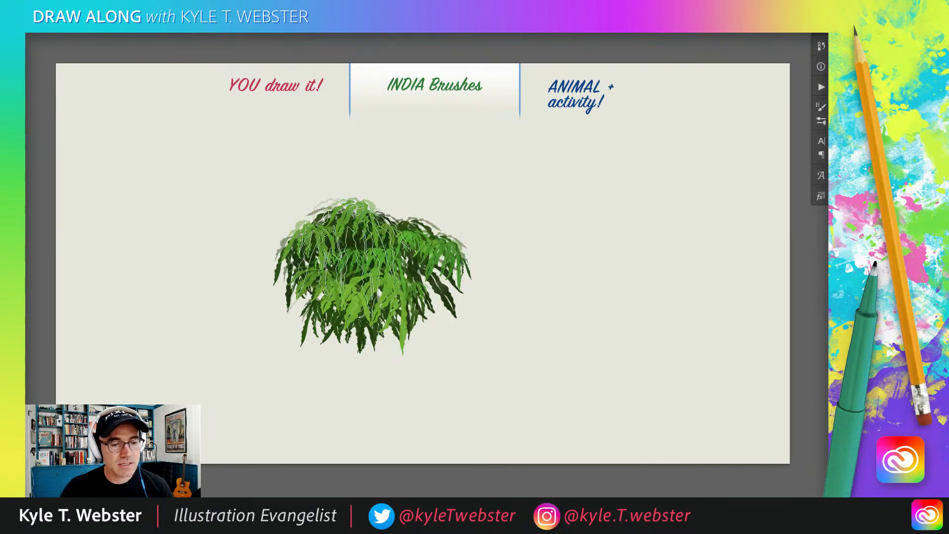
{"action": "left_click", "coordinate": [423, 228]}
- Add light yellow-green leaf highlights over the bush with the Ashoka 3 brush
{"action": "left_click", "coordinate": [820, 121]}
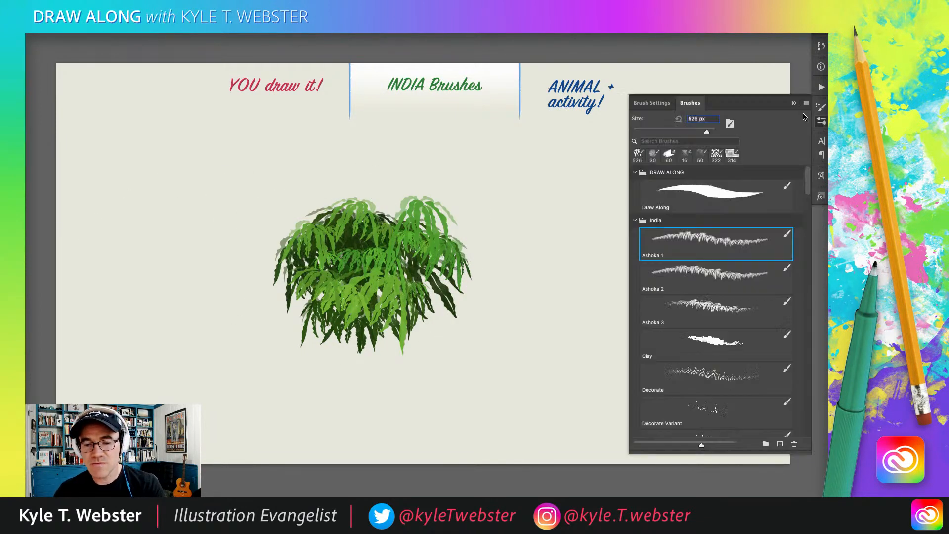
{"action": "left_click", "coordinate": [698, 310]}
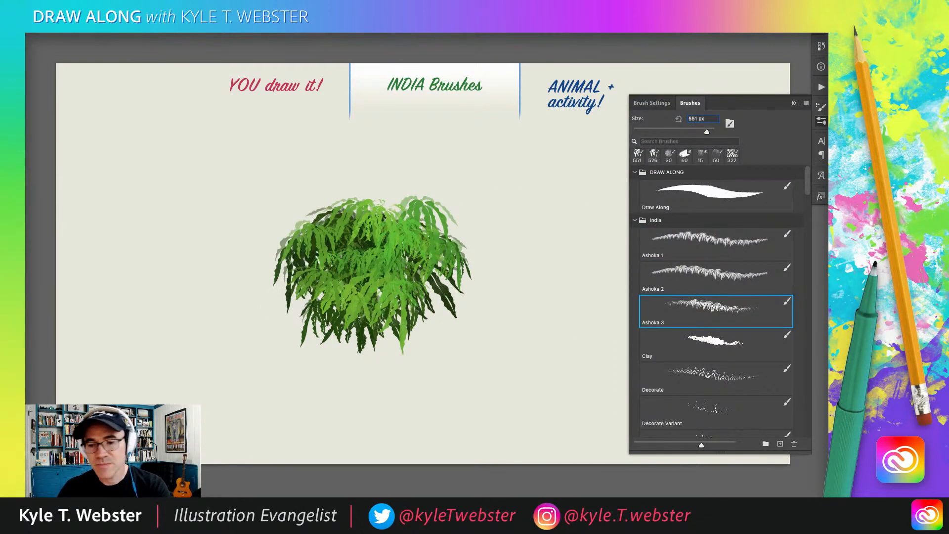
{"action": "left_click", "coordinate": [375, 218]}
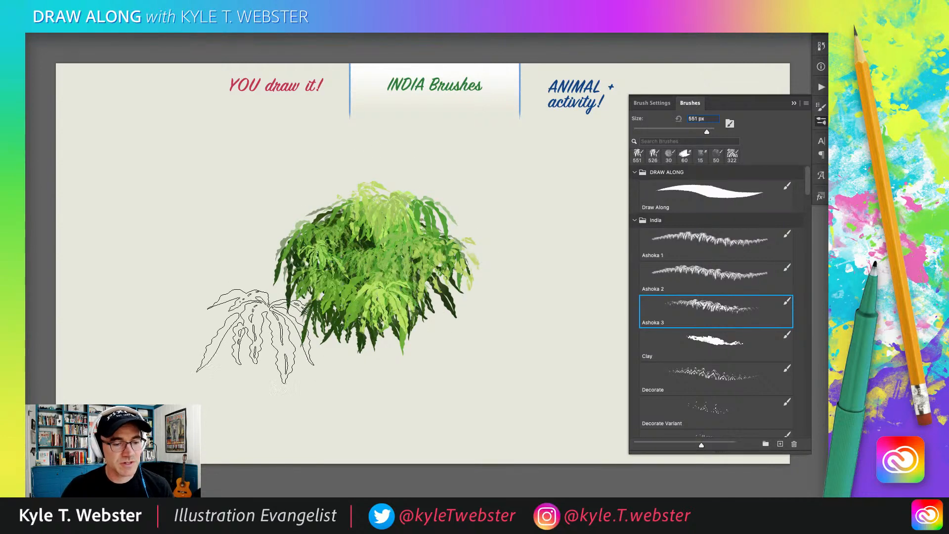
- Paint a rough orange patch of overlapping strokes to the right of the bush with the Clay brush
{"action": "left_click_drag", "start_coordinate": [331, 283], "coordinate": [161, 260]}
{"action": "left_click", "coordinate": [698, 345]}
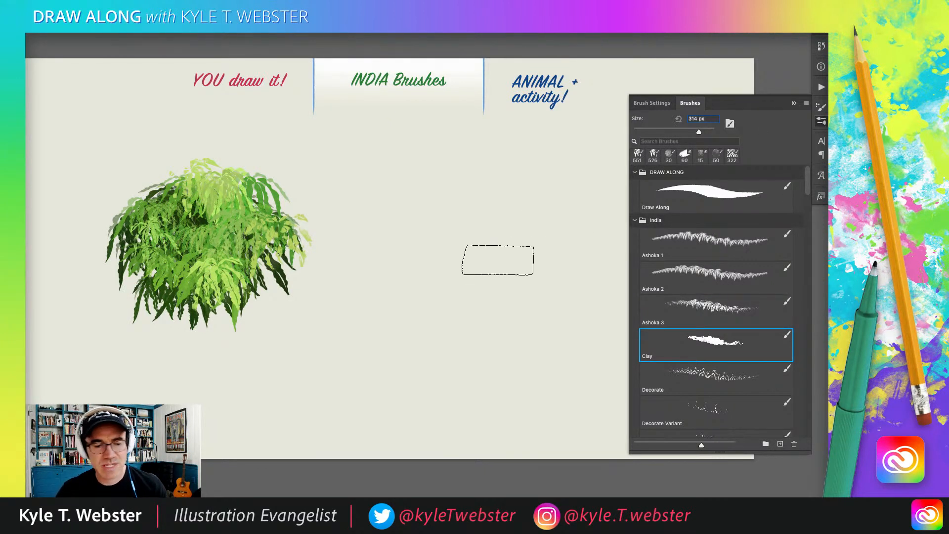
{"action": "mouse_move", "coordinate": [497, 260]}
{"action": "left_mouse_down"}
{"action": "mouse_move", "coordinate": [496, 350]}
{"action": "mouse_move", "coordinate": [476, 309]}
{"action": "mouse_move", "coordinate": [467, 316]}
{"action": "mouse_move", "coordinate": [468, 354]}
{"action": "mouse_move", "coordinate": [461, 240]}
{"action": "mouse_move", "coordinate": [470, 244]}
{"action": "mouse_move", "coordinate": [493, 200]}
{"action": "mouse_move", "coordinate": [509, 243]}
{"action": "mouse_move", "coordinate": [511, 357]}
{"action": "mouse_move", "coordinate": [524, 223]}
{"action": "left_mouse_up"}
{"action": "mouse_move", "coordinate": [449, 215]}
{"action": "left_mouse_down"}
{"action": "mouse_move", "coordinate": [467, 209]}
{"action": "mouse_move", "coordinate": [444, 208]}
{"action": "mouse_move", "coordinate": [444, 334]}
{"action": "left_mouse_up"}
{"action": "mouse_move", "coordinate": [429, 260]}
{"action": "left_mouse_down"}
{"action": "mouse_move", "coordinate": [427, 238]}
{"action": "mouse_move", "coordinate": [426, 277]}
{"action": "mouse_move", "coordinate": [438, 255]}
{"action": "mouse_move", "coordinate": [440, 210]}
{"action": "mouse_move", "coordinate": [461, 230]}
{"action": "mouse_move", "coordinate": [452, 334]}
{"action": "mouse_move", "coordinate": [446, 271]}
{"action": "mouse_move", "coordinate": [428, 365]}
{"action": "mouse_move", "coordinate": [431, 222]}
{"action": "mouse_move", "coordinate": [446, 230]}
{"action": "mouse_move", "coordinate": [453, 212]}
{"action": "mouse_move", "coordinate": [442, 221]}
{"action": "mouse_move", "coordinate": [440, 153]}
{"action": "left_mouse_up"}
{"action": "left_click", "coordinate": [444, 275], "text": "ctrl"}
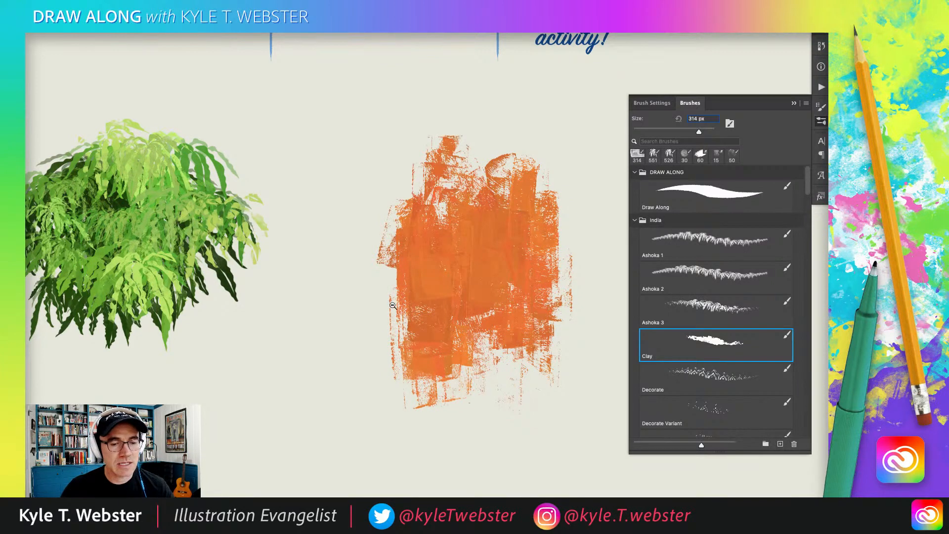
- Paint red ornamental pattern with the Decorate brush: horizontal bands below the bush, a vertical band on its left and a triangular cluster on its right
{"action": "key", "text": "ctrl+minus"}
{"action": "mouse_move", "coordinate": [446, 233]}
{"action": "left_mouse_down"}
{"action": "mouse_move", "coordinate": [541, 231]}
{"action": "mouse_move", "coordinate": [485, 235]}
{"action": "left_mouse_up"}
{"action": "left_click", "coordinate": [698, 374]}
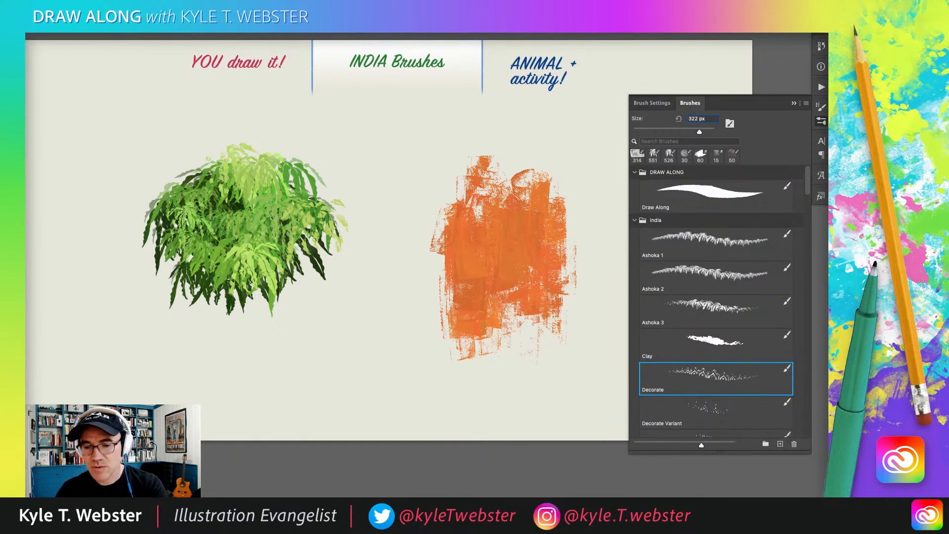
{"action": "left_click_drag", "start_coordinate": [363, 361], "coordinate": [282, 359]}
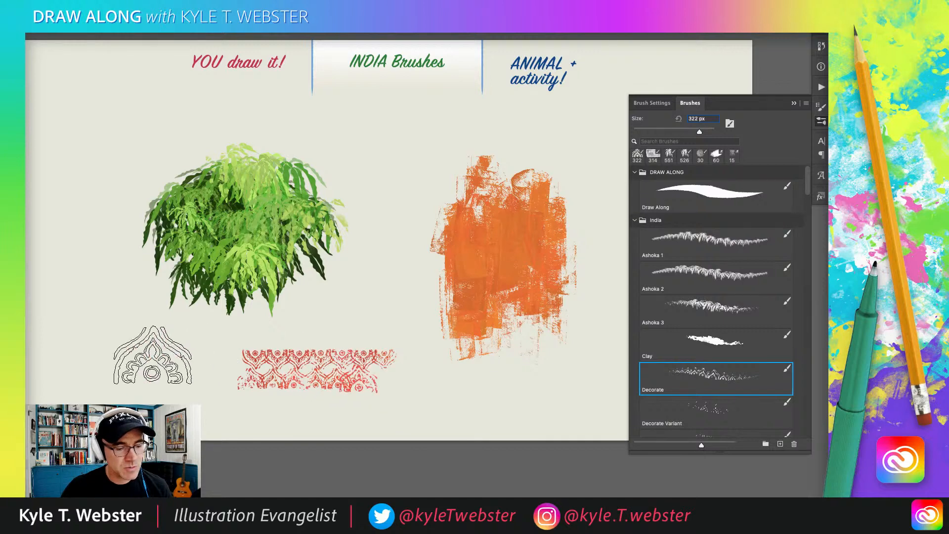
{"action": "left_click_drag", "start_coordinate": [200, 370], "coordinate": [304, 355]}
{"action": "mouse_move", "coordinate": [169, 177]}
{"action": "left_mouse_down"}
{"action": "mouse_move", "coordinate": [197, 208]}
{"action": "mouse_move", "coordinate": [187, 293]}
{"action": "mouse_move", "coordinate": [205, 327]}
{"action": "mouse_move", "coordinate": [225, 324]}
{"action": "mouse_move", "coordinate": [171, 206]}
{"action": "mouse_move", "coordinate": [168, 308]}
{"action": "mouse_move", "coordinate": [208, 351]}
{"action": "left_mouse_up"}
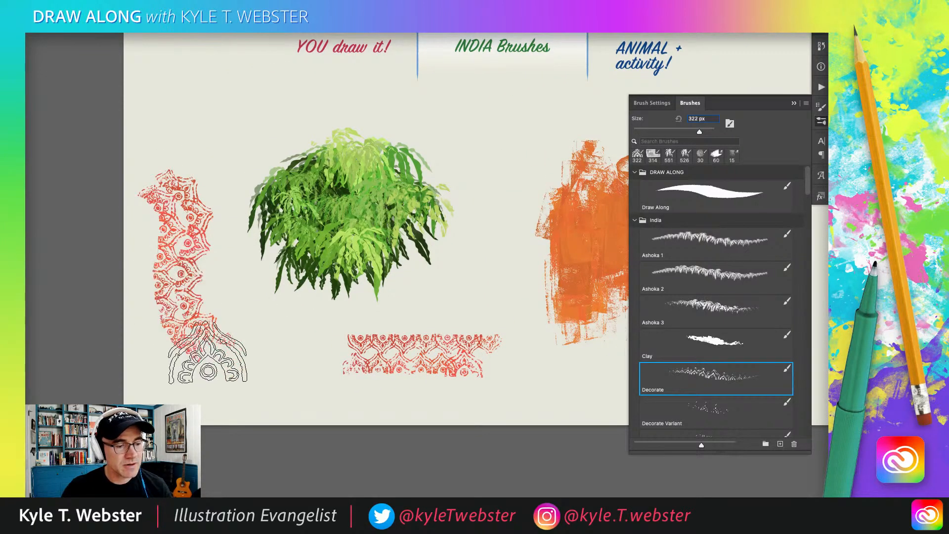
{"action": "left_click_drag", "start_coordinate": [331, 351], "coordinate": [231, 361]}
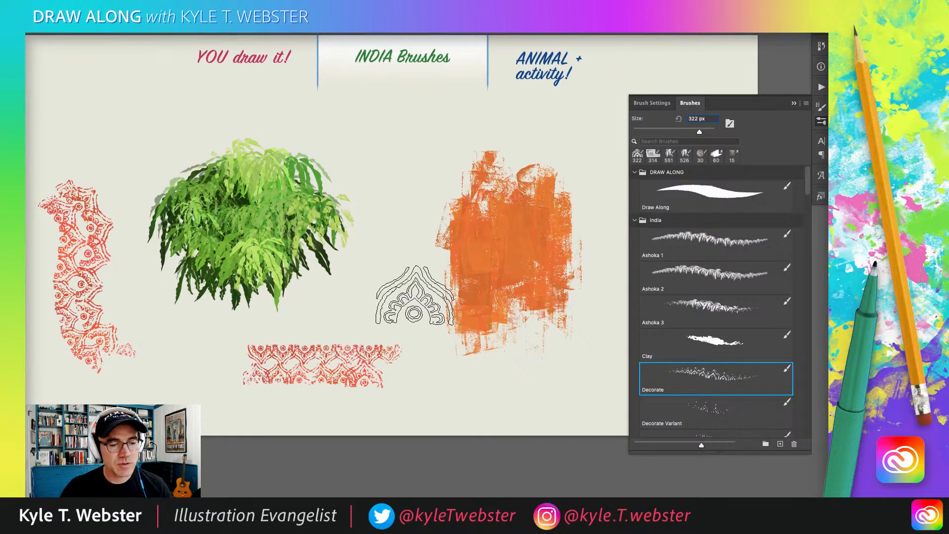
{"action": "mouse_move", "coordinate": [333, 295]}
{"action": "left_mouse_down"}
{"action": "mouse_move", "coordinate": [380, 293]}
{"action": "mouse_move", "coordinate": [356, 280]}
{"action": "mouse_move", "coordinate": [381, 267]}
{"action": "mouse_move", "coordinate": [370, 267]}
{"action": "mouse_move", "coordinate": [407, 287]}
{"action": "mouse_move", "coordinate": [389, 302]}
{"action": "mouse_move", "coordinate": [407, 268]}
{"action": "mouse_move", "coordinate": [373, 252]}
{"action": "mouse_move", "coordinate": [375, 238]}
{"action": "mouse_move", "coordinate": [394, 229]}
{"action": "mouse_move", "coordinate": [367, 266]}
{"action": "mouse_move", "coordinate": [388, 211]}
{"action": "left_mouse_up"}
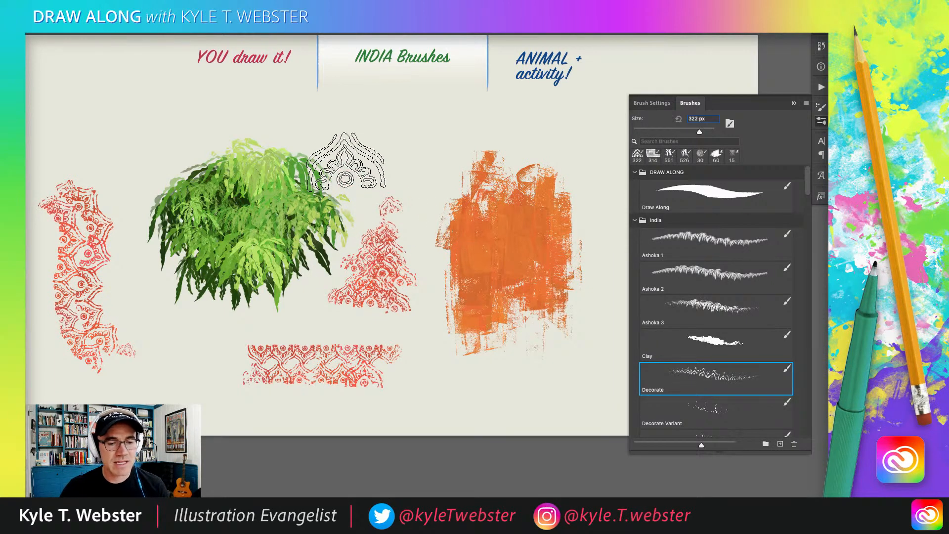
- Paint four side-by-side vertical red pattern bands to the right of the orange patch with the Decorate Variant brush
{"action": "left_click", "coordinate": [706, 408]}
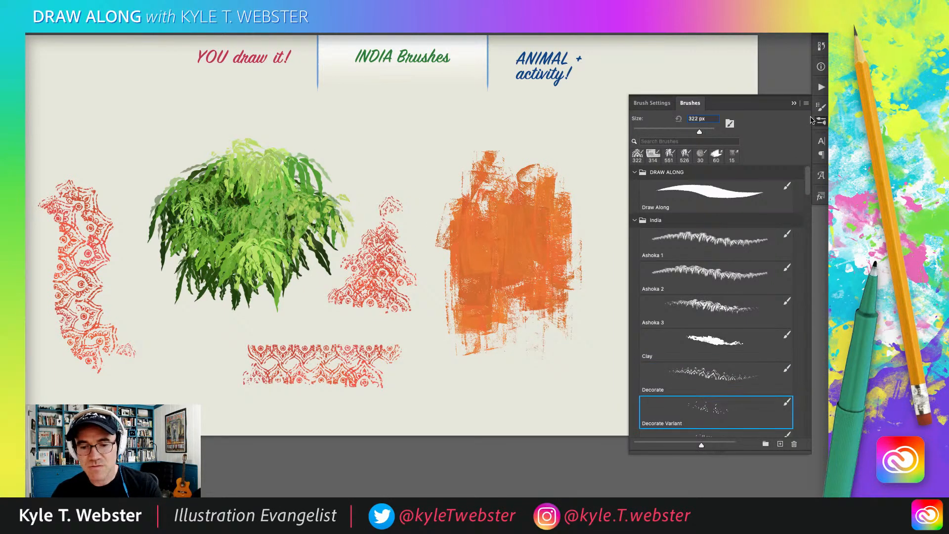
{"action": "left_click", "coordinate": [794, 107]}
{"action": "left_click_drag", "start_coordinate": [680, 111], "coordinate": [681, 297]}
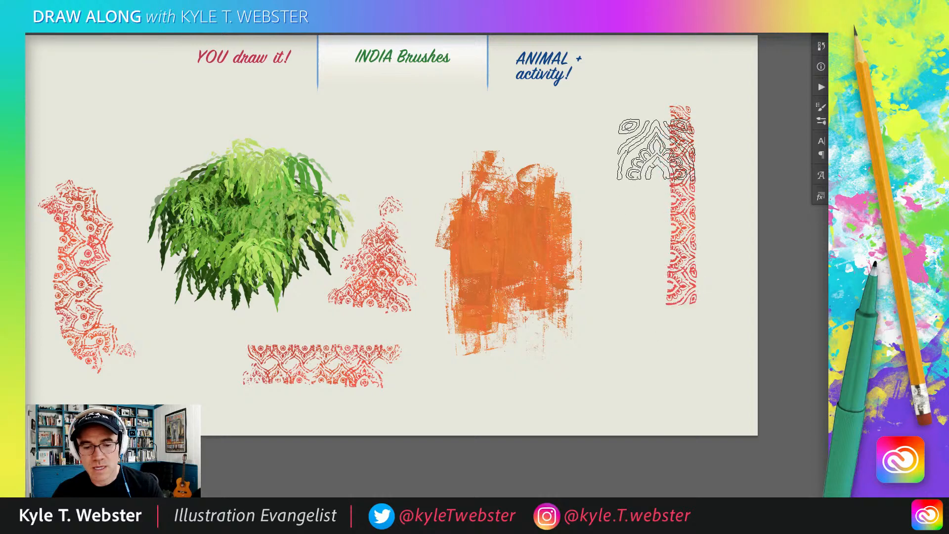
{"action": "left_click_drag", "start_coordinate": [655, 141], "coordinate": [653, 303]}
{"action": "left_click_drag", "start_coordinate": [633, 153], "coordinate": [633, 282]}
{"action": "left_click_drag", "start_coordinate": [706, 141], "coordinate": [706, 257]}
- Clear all the painted brush samples from the canvas
{"action": "left_click_drag", "start_coordinate": [751, 451], "coordinate": [730, 448]}
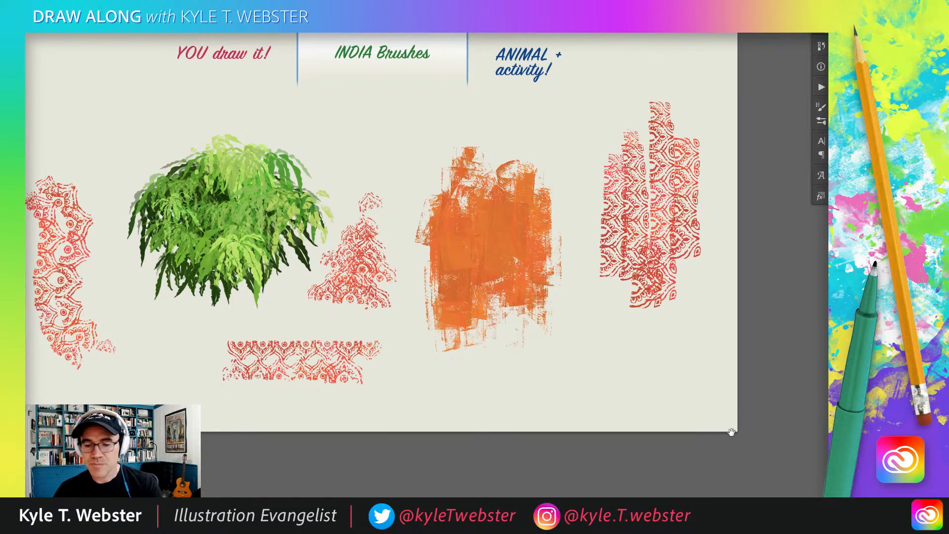
{"action": "key", "text": "ctrl+a"}
{"action": "key", "text": "Delete"}
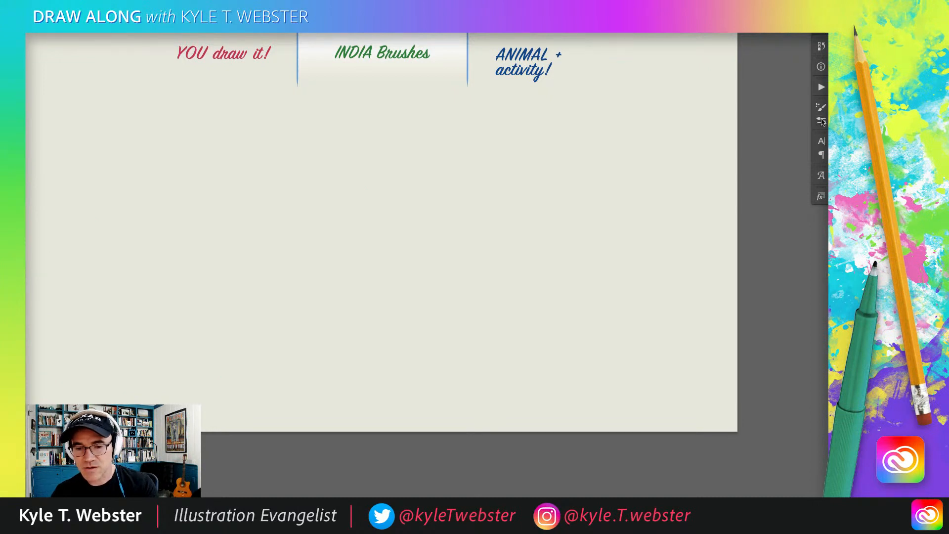
- Paint an irregular textured green patch in the upper middle of the canvas with the Earth brush
{"action": "left_click", "coordinate": [822, 122]}
{"action": "left_click_drag", "start_coordinate": [807, 186], "coordinate": [803, 205]}
{"action": "left_click", "coordinate": [700, 311]}
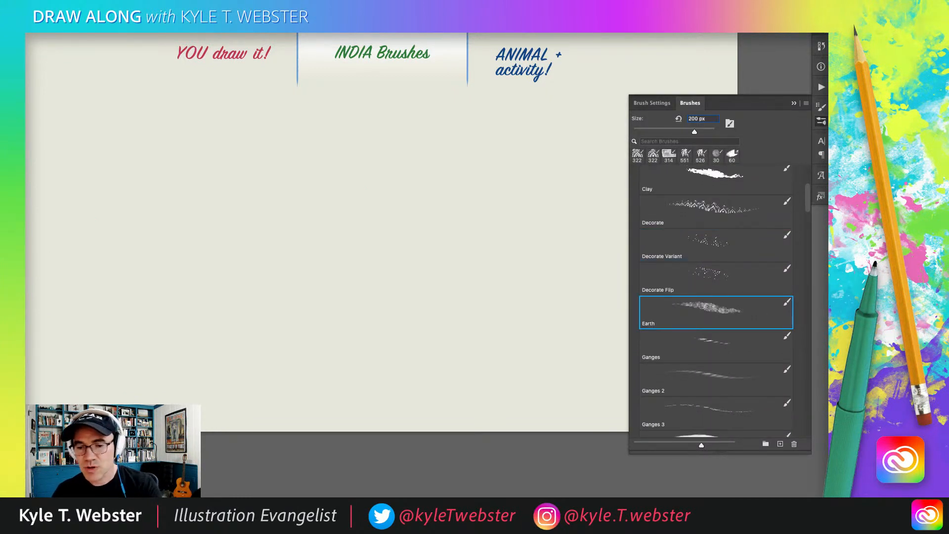
{"action": "key", "text": "ctrl+equal"}
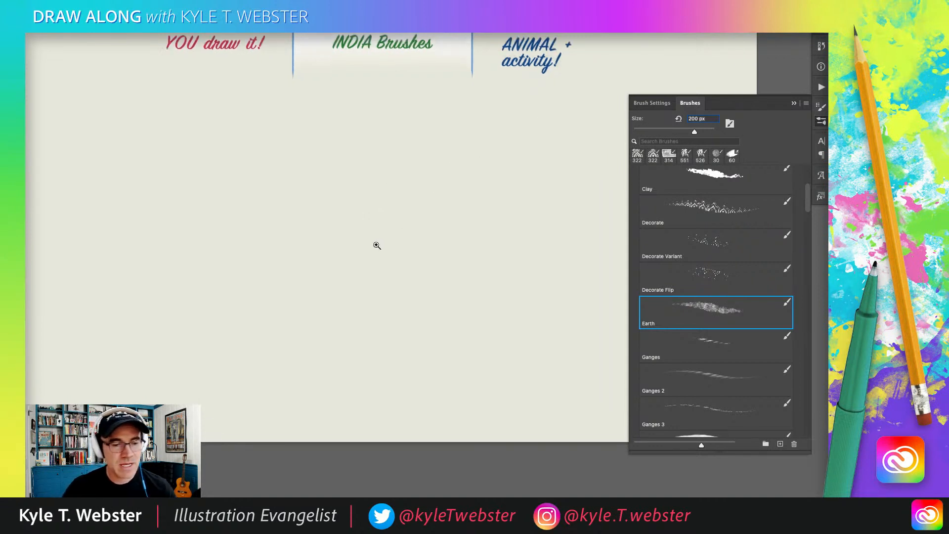
{"action": "mouse_move", "coordinate": [413, 207]}
{"action": "left_mouse_down"}
{"action": "mouse_move", "coordinate": [420, 264]}
{"action": "mouse_move", "coordinate": [395, 231]}
{"action": "mouse_move", "coordinate": [372, 229]}
{"action": "mouse_move", "coordinate": [368, 315]}
{"action": "mouse_move", "coordinate": [353, 266]}
{"action": "mouse_move", "coordinate": [336, 277]}
{"action": "mouse_move", "coordinate": [340, 238]}
{"action": "mouse_move", "coordinate": [359, 219]}
{"action": "mouse_move", "coordinate": [393, 224]}
{"action": "mouse_move", "coordinate": [436, 209]}
{"action": "mouse_move", "coordinate": [459, 230]}
{"action": "mouse_move", "coordinate": [398, 294]}
{"action": "mouse_move", "coordinate": [379, 225]}
{"action": "mouse_move", "coordinate": [385, 260]}
{"action": "mouse_move", "coordinate": [345, 258]}
{"action": "mouse_move", "coordinate": [334, 279]}
{"action": "mouse_move", "coordinate": [312, 260]}
{"action": "mouse_move", "coordinate": [337, 229]}
{"action": "mouse_move", "coordinate": [325, 221]}
{"action": "mouse_move", "coordinate": [306, 277]}
{"action": "mouse_move", "coordinate": [293, 239]}
{"action": "mouse_move", "coordinate": [382, 218]}
{"action": "left_mouse_up"}
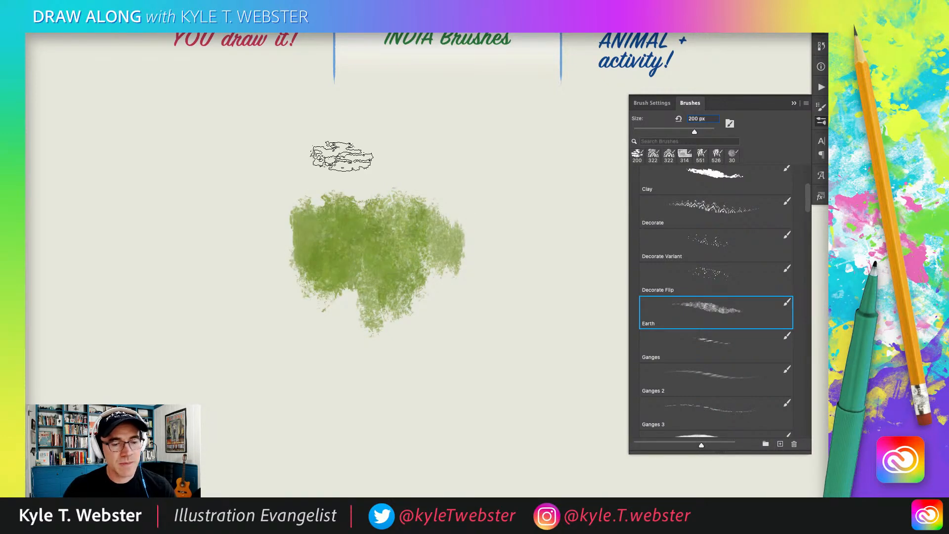
- View the sample illustration of a riverside house in the other document and return to the draw-along canvas
{"action": "key", "text": "ctrl+Tab"}
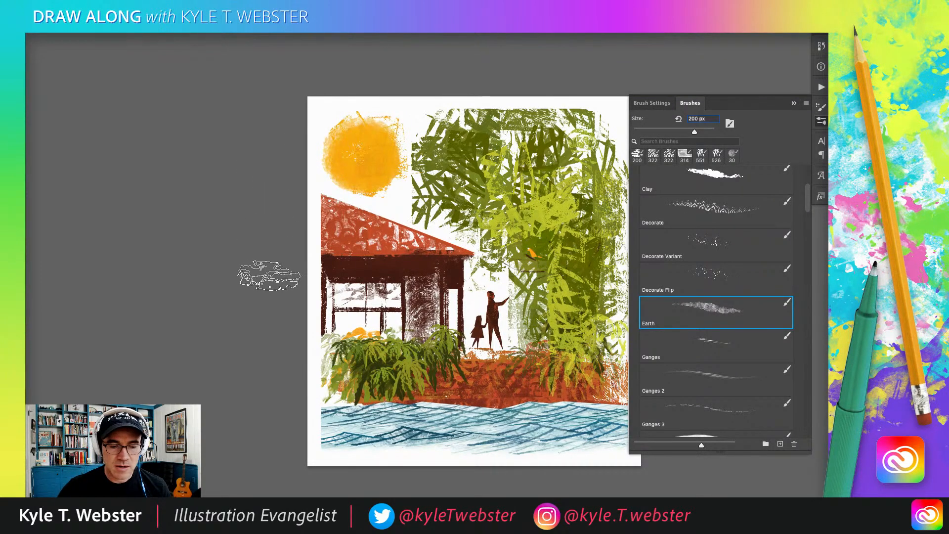
{"action": "key", "text": "ctrl+Tab"}
{"action": "key", "text": "ctrl+Tab"}
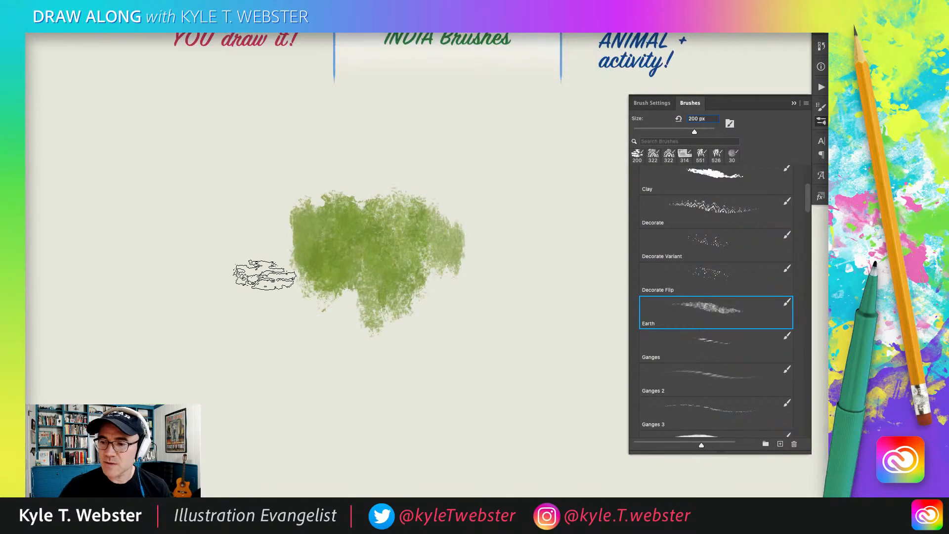
- Paint a wide band of overlapping blue water ripples below the green patch with the Ganges brush
{"action": "left_click", "coordinate": [708, 339]}
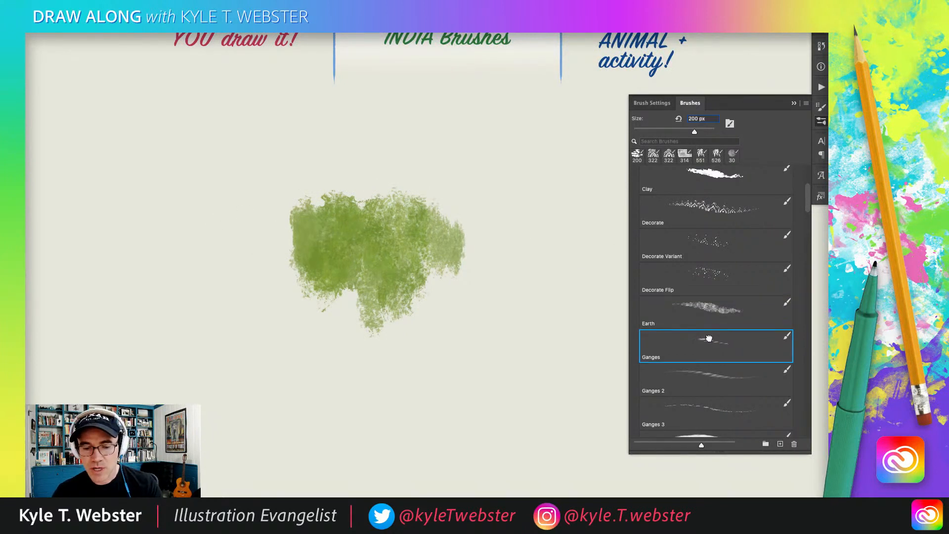
{"action": "scroll", "coordinate": [396, 342], "scroll_direction": "down", "scroll_amount": 3}
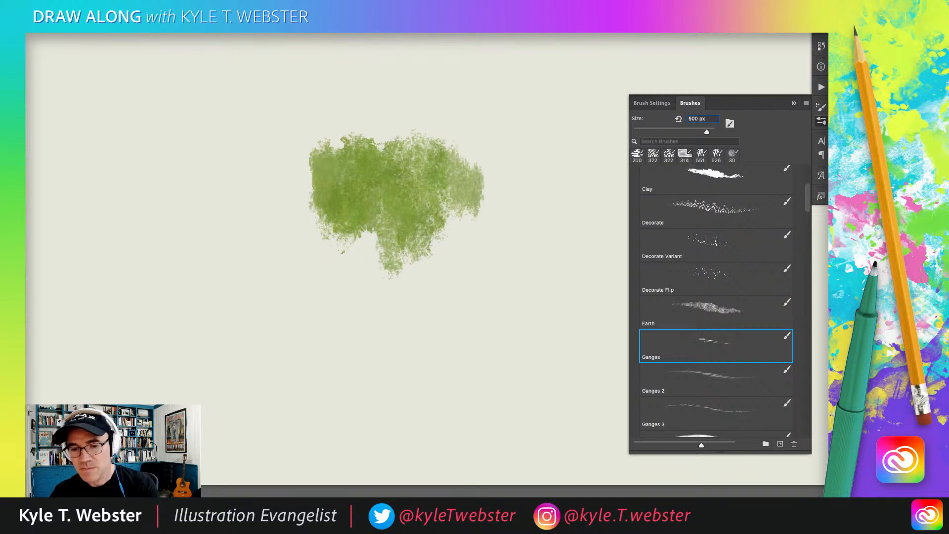
{"action": "mouse_move", "coordinate": [501, 341]}
{"action": "left_mouse_down"}
{"action": "mouse_move", "coordinate": [205, 327]}
{"action": "mouse_move", "coordinate": [274, 320]}
{"action": "mouse_move", "coordinate": [500, 341]}
{"action": "mouse_move", "coordinate": [280, 350]}
{"action": "mouse_move", "coordinate": [165, 342]}
{"action": "mouse_move", "coordinate": [497, 346]}
{"action": "mouse_move", "coordinate": [355, 365]}
{"action": "mouse_move", "coordinate": [177, 369]}
{"action": "mouse_move", "coordinate": [366, 382]}
{"action": "mouse_move", "coordinate": [496, 370]}
{"action": "mouse_move", "coordinate": [496, 381]}
{"action": "mouse_move", "coordinate": [369, 396]}
{"action": "mouse_move", "coordinate": [249, 390]}
{"action": "mouse_move", "coordinate": [425, 384]}
{"action": "mouse_move", "coordinate": [278, 399]}
{"action": "mouse_move", "coordinate": [176, 375]}
{"action": "mouse_move", "coordinate": [257, 369]}
{"action": "mouse_move", "coordinate": [286, 337]}
{"action": "mouse_move", "coordinate": [367, 338]}
{"action": "mouse_move", "coordinate": [388, 327]}
{"action": "mouse_move", "coordinate": [511, 318]}
{"action": "mouse_move", "coordinate": [261, 316]}
{"action": "mouse_move", "coordinate": [280, 311]}
{"action": "mouse_move", "coordinate": [452, 314]}
{"action": "mouse_move", "coordinate": [259, 320]}
{"action": "mouse_move", "coordinate": [229, 332]}
{"action": "mouse_move", "coordinate": [193, 368]}
{"action": "mouse_move", "coordinate": [184, 343]}
{"action": "mouse_move", "coordinate": [132, 345]}
{"action": "mouse_move", "coordinate": [205, 314]}
{"action": "mouse_move", "coordinate": [106, 331]}
{"action": "mouse_move", "coordinate": [199, 355]}
{"action": "mouse_move", "coordinate": [103, 343]}
{"action": "mouse_move", "coordinate": [234, 330]}
{"action": "mouse_move", "coordinate": [253, 312]}
{"action": "mouse_move", "coordinate": [404, 315]}
{"action": "mouse_move", "coordinate": [521, 298]}
{"action": "mouse_move", "coordinate": [173, 301]}
{"action": "mouse_move", "coordinate": [546, 284]}
{"action": "mouse_move", "coordinate": [210, 299]}
{"action": "mouse_move", "coordinate": [159, 287]}
{"action": "mouse_move", "coordinate": [298, 286]}
{"action": "mouse_move", "coordinate": [166, 290]}
{"action": "mouse_move", "coordinate": [86, 276]}
{"action": "left_mouse_up"}
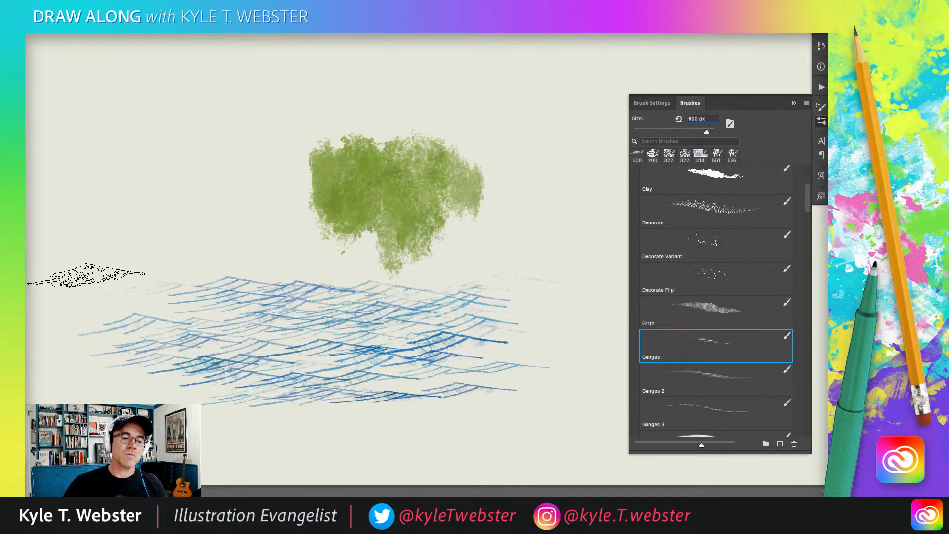
- Clear the canvas and paint a wide band of overlapping blue and teal water ripples with the Ganges 2 brush
{"action": "key", "text": "Delete"}
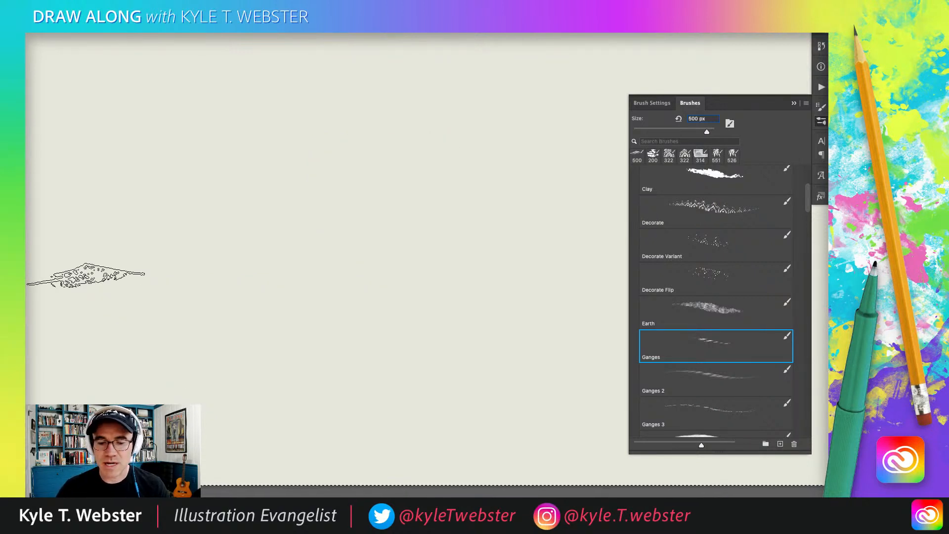
{"action": "key", "text": "period"}
{"action": "mouse_move", "coordinate": [486, 252]}
{"action": "left_mouse_down"}
{"action": "mouse_move", "coordinate": [354, 256]}
{"action": "mouse_move", "coordinate": [317, 242]}
{"action": "mouse_move", "coordinate": [458, 245]}
{"action": "mouse_move", "coordinate": [327, 242]}
{"action": "mouse_move", "coordinate": [340, 223]}
{"action": "mouse_move", "coordinate": [426, 224]}
{"action": "mouse_move", "coordinate": [293, 227]}
{"action": "mouse_move", "coordinate": [317, 253]}
{"action": "mouse_move", "coordinate": [271, 273]}
{"action": "mouse_move", "coordinate": [219, 240]}
{"action": "mouse_move", "coordinate": [246, 240]}
{"action": "mouse_move", "coordinate": [237, 221]}
{"action": "mouse_move", "coordinate": [217, 230]}
{"action": "mouse_move", "coordinate": [217, 251]}
{"action": "mouse_move", "coordinate": [151, 262]}
{"action": "mouse_move", "coordinate": [206, 288]}
{"action": "mouse_move", "coordinate": [296, 292]}
{"action": "mouse_move", "coordinate": [349, 267]}
{"action": "mouse_move", "coordinate": [358, 280]}
{"action": "mouse_move", "coordinate": [494, 270]}
{"action": "mouse_move", "coordinate": [484, 286]}
{"action": "mouse_move", "coordinate": [356, 289]}
{"action": "mouse_move", "coordinate": [433, 304]}
{"action": "mouse_move", "coordinate": [294, 311]}
{"action": "mouse_move", "coordinate": [320, 299]}
{"action": "mouse_move", "coordinate": [117, 303]}
{"action": "left_mouse_up"}
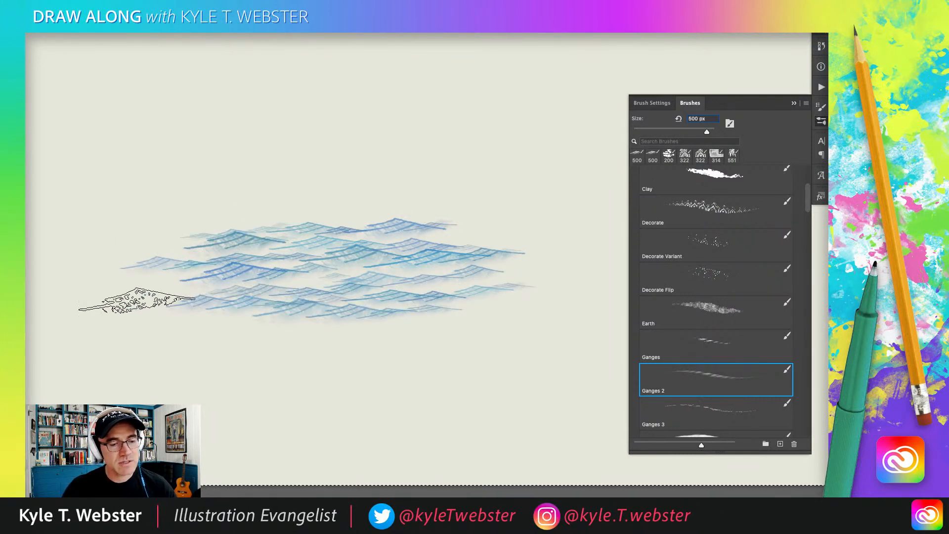
- Paint sample water strokes across the upper canvas with the Ganges 3 brush and clear the canvas
{"action": "left_click", "coordinate": [691, 407]}
{"action": "mouse_move", "coordinate": [490, 133]}
{"action": "left_mouse_down"}
{"action": "mouse_move", "coordinate": [235, 143]}
{"action": "mouse_move", "coordinate": [173, 135]}
{"action": "left_mouse_up"}
{"action": "mouse_move", "coordinate": [405, 117]}
{"action": "left_mouse_down"}
{"action": "mouse_move", "coordinate": [288, 137]}
{"action": "mouse_move", "coordinate": [243, 129]}
{"action": "mouse_move", "coordinate": [375, 119]}
{"action": "mouse_move", "coordinate": [152, 126]}
{"action": "mouse_move", "coordinate": [169, 147]}
{"action": "mouse_move", "coordinate": [244, 155]}
{"action": "mouse_move", "coordinate": [519, 147]}
{"action": "mouse_move", "coordinate": [363, 172]}
{"action": "mouse_move", "coordinate": [264, 172]}
{"action": "mouse_move", "coordinate": [224, 159]}
{"action": "mouse_move", "coordinate": [478, 164]}
{"action": "mouse_move", "coordinate": [505, 176]}
{"action": "left_mouse_up"}
{"action": "key", "text": "Delete"}
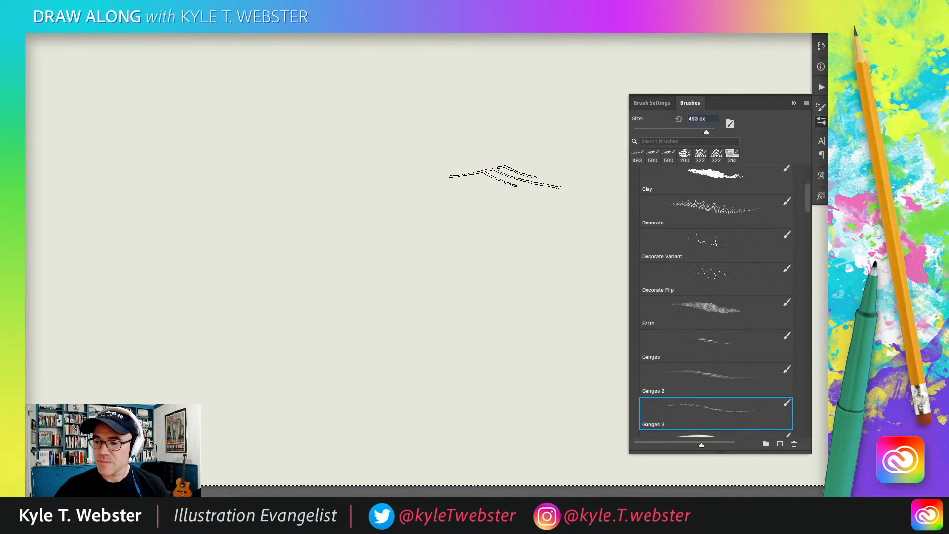
- Paint red loops, a scalloped curve and short thick bars with the Henna brush at 50 px
{"action": "scroll", "coordinate": [808, 197], "scroll_direction": "down", "scroll_amount": 5}
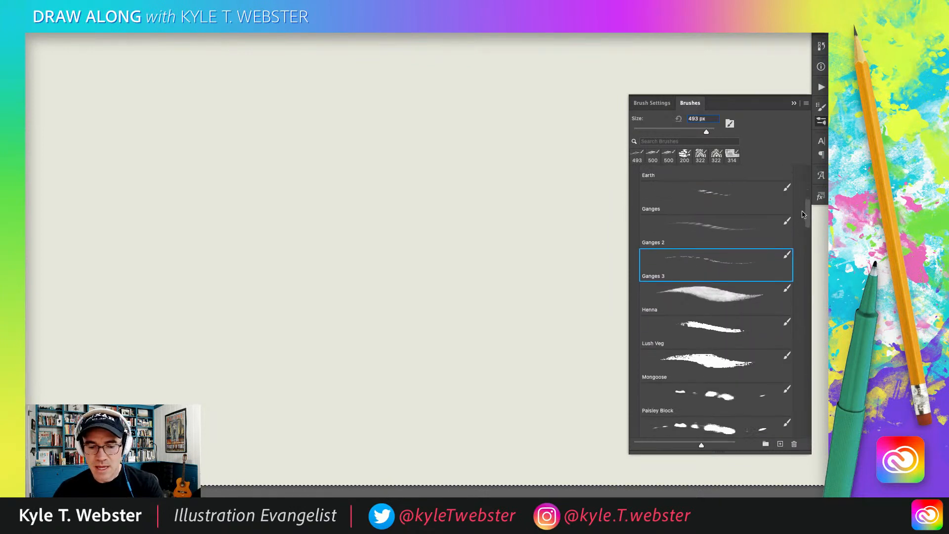
{"action": "left_click", "coordinate": [702, 291]}
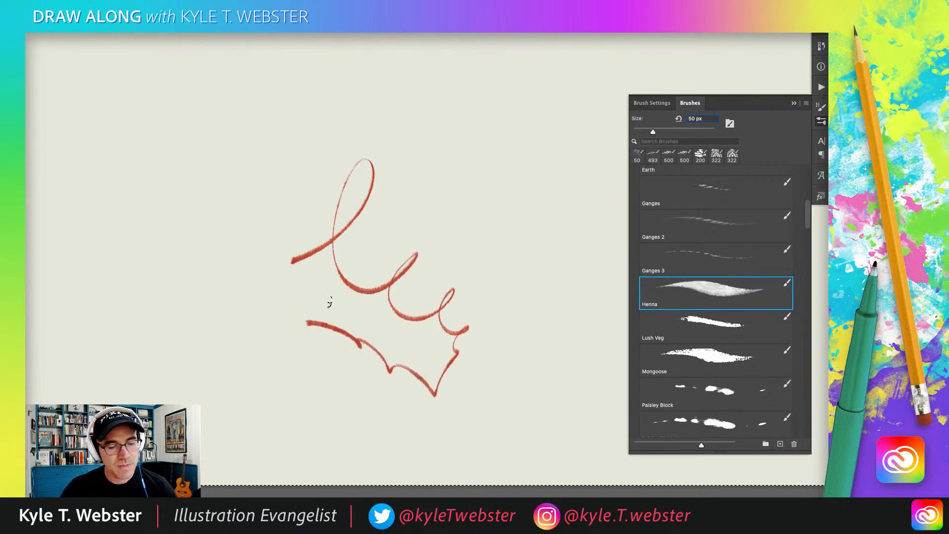
{"action": "left_click_drag", "start_coordinate": [545, 171], "coordinate": [457, 203]}
{"action": "left_click_drag", "start_coordinate": [556, 226], "coordinate": [507, 308]}
{"action": "left_click_drag", "start_coordinate": [509, 230], "coordinate": [482, 296]}
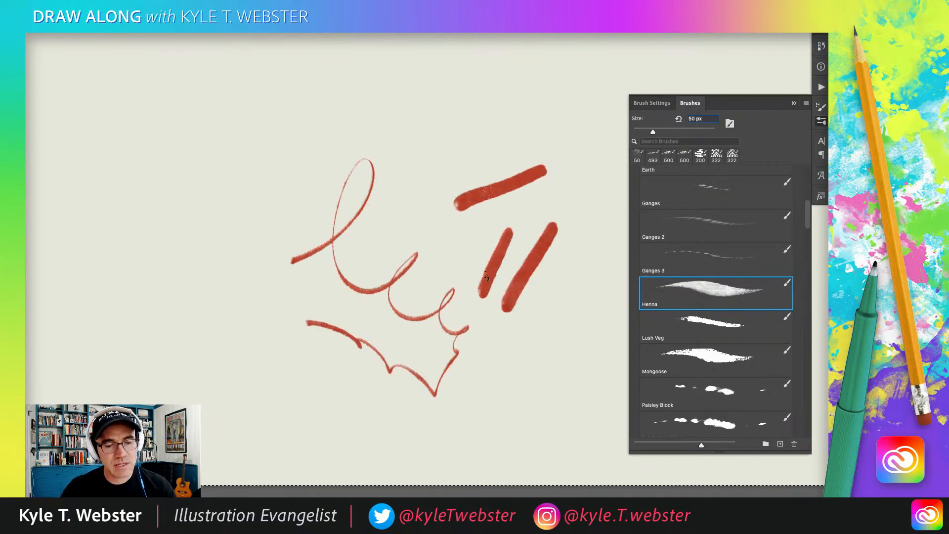
- Add thin red hatching and scribbles and a small smiling face with curly hair beside the large Henna loops
{"action": "left_click_drag", "start_coordinate": [285, 211], "coordinate": [355, 157]}
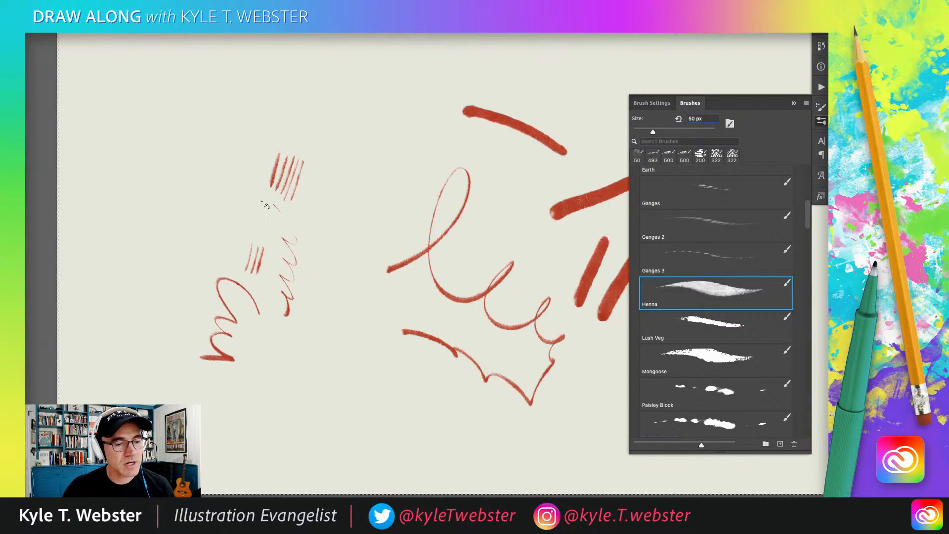
{"action": "mouse_move", "coordinate": [396, 179]}
{"action": "left_mouse_down"}
{"action": "mouse_move", "coordinate": [370, 202]}
{"action": "mouse_move", "coordinate": [351, 183]}
{"action": "mouse_move", "coordinate": [346, 153]}
{"action": "mouse_move", "coordinate": [366, 156]}
{"action": "mouse_move", "coordinate": [383, 185]}
{"action": "mouse_move", "coordinate": [352, 187]}
{"action": "mouse_move", "coordinate": [393, 186]}
{"action": "left_mouse_up"}
{"action": "mouse_move", "coordinate": [396, 152]}
{"action": "left_mouse_down"}
{"action": "mouse_move", "coordinate": [386, 133]}
{"action": "mouse_move", "coordinate": [349, 149]}
{"action": "mouse_move", "coordinate": [380, 124]}
{"action": "mouse_move", "coordinate": [396, 154]}
{"action": "left_mouse_up"}
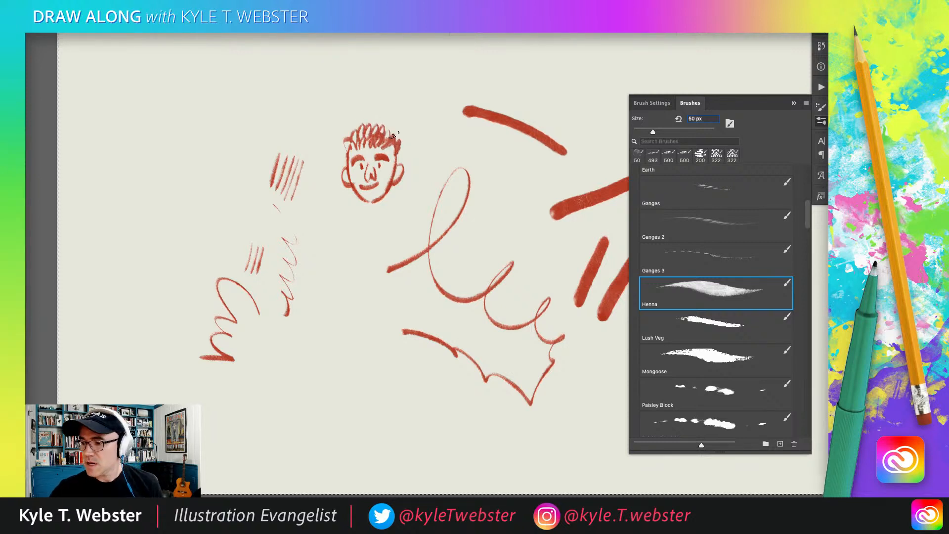
- Clear the canvas and paint a dense block of dark green leaves overlaid with lighter green using the Lush Veg brush
{"action": "key", "text": "Delete"}
{"action": "left_click", "coordinate": [708, 317]}
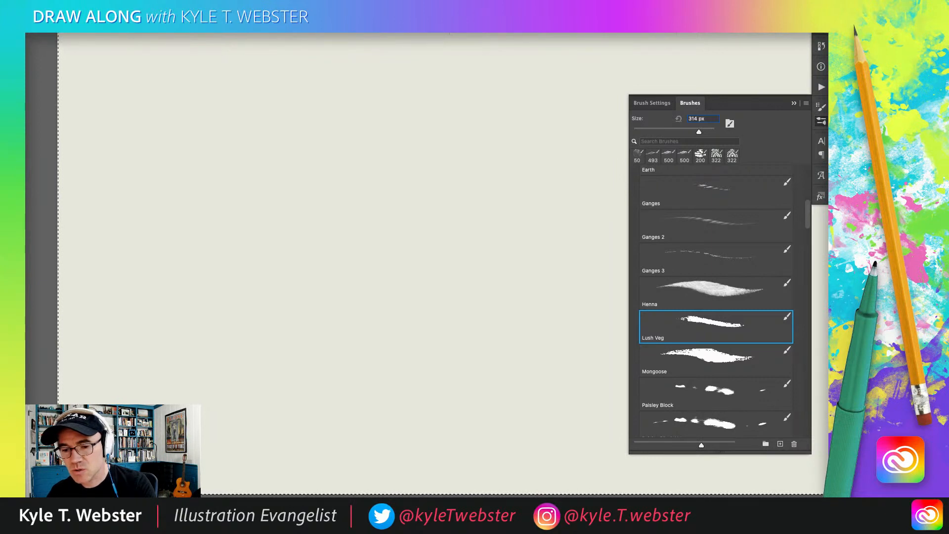
{"action": "mouse_move", "coordinate": [445, 137]}
{"action": "left_mouse_down"}
{"action": "mouse_move", "coordinate": [444, 295]}
{"action": "mouse_move", "coordinate": [432, 371]}
{"action": "mouse_move", "coordinate": [409, 340]}
{"action": "mouse_move", "coordinate": [409, 210]}
{"action": "mouse_move", "coordinate": [388, 158]}
{"action": "mouse_move", "coordinate": [378, 197]}
{"action": "mouse_move", "coordinate": [385, 332]}
{"action": "mouse_move", "coordinate": [364, 357]}
{"action": "mouse_move", "coordinate": [363, 282]}
{"action": "mouse_move", "coordinate": [342, 319]}
{"action": "mouse_move", "coordinate": [328, 263]}
{"action": "mouse_move", "coordinate": [346, 256]}
{"action": "mouse_move", "coordinate": [345, 184]}
{"action": "mouse_move", "coordinate": [309, 165]}
{"action": "mouse_move", "coordinate": [314, 191]}
{"action": "mouse_move", "coordinate": [291, 150]}
{"action": "mouse_move", "coordinate": [305, 378]}
{"action": "mouse_move", "coordinate": [285, 399]}
{"action": "mouse_move", "coordinate": [280, 319]}
{"action": "mouse_move", "coordinate": [266, 293]}
{"action": "mouse_move", "coordinate": [257, 312]}
{"action": "mouse_move", "coordinate": [249, 281]}
{"action": "mouse_move", "coordinate": [249, 227]}
{"action": "mouse_move", "coordinate": [257, 225]}
{"action": "mouse_move", "coordinate": [247, 154]}
{"action": "mouse_move", "coordinate": [246, 196]}
{"action": "mouse_move", "coordinate": [228, 190]}
{"action": "mouse_move", "coordinate": [226, 298]}
{"action": "mouse_move", "coordinate": [249, 355]}
{"action": "mouse_move", "coordinate": [332, 305]}
{"action": "mouse_move", "coordinate": [438, 312]}
{"action": "mouse_move", "coordinate": [462, 294]}
{"action": "mouse_move", "coordinate": [465, 172]}
{"action": "mouse_move", "coordinate": [475, 194]}
{"action": "mouse_move", "coordinate": [482, 189]}
{"action": "mouse_move", "coordinate": [479, 269]}
{"action": "mouse_move", "coordinate": [498, 236]}
{"action": "mouse_move", "coordinate": [509, 323]}
{"action": "mouse_move", "coordinate": [471, 385]}
{"action": "left_mouse_up"}
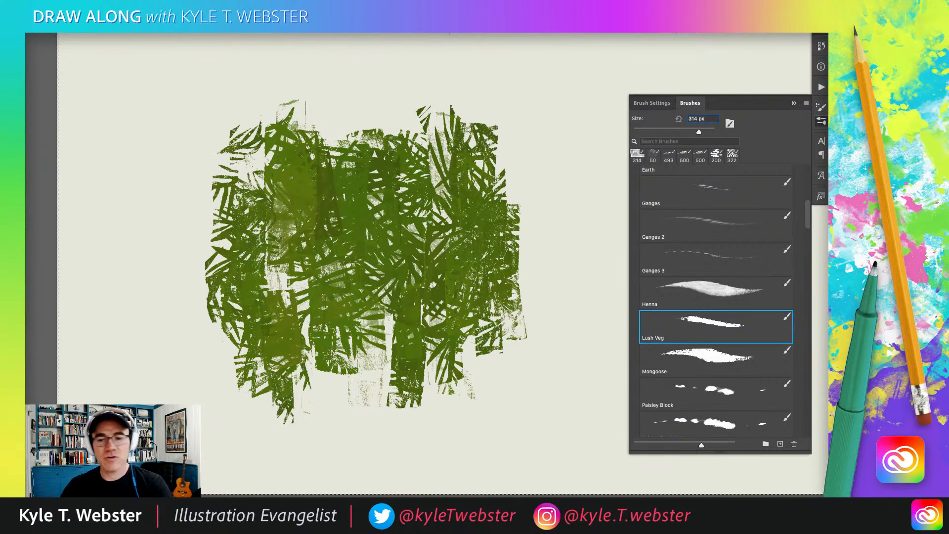
{"action": "mouse_move", "coordinate": [430, 187]}
{"action": "left_mouse_down"}
{"action": "mouse_move", "coordinate": [425, 277]}
{"action": "mouse_move", "coordinate": [459, 346]}
{"action": "mouse_move", "coordinate": [469, 212]}
{"action": "mouse_move", "coordinate": [352, 230]}
{"action": "mouse_move", "coordinate": [378, 304]}
{"action": "mouse_move", "coordinate": [368, 232]}
{"action": "mouse_move", "coordinate": [346, 193]}
{"action": "left_mouse_up"}
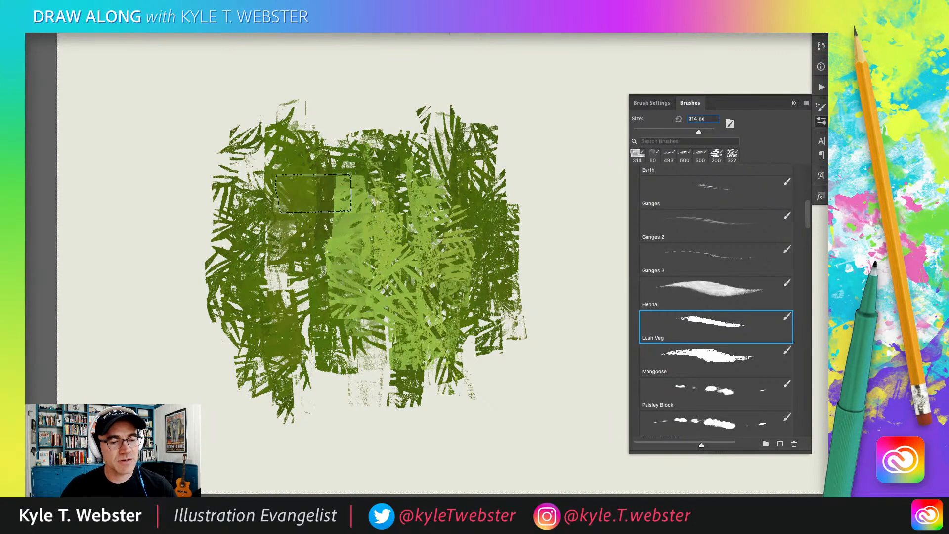
{"action": "mouse_move", "coordinate": [286, 160]}
{"action": "left_mouse_down"}
{"action": "mouse_move", "coordinate": [316, 247]}
{"action": "mouse_move", "coordinate": [286, 346]}
{"action": "mouse_move", "coordinate": [276, 232]}
{"action": "mouse_move", "coordinate": [244, 121]}
{"action": "left_mouse_up"}
- Clear the canvas and paint a tapering dark S-curve surrounded by short dry-brush strokes with the Mongoose brush at 175 px
{"action": "left_click", "coordinate": [686, 358]}
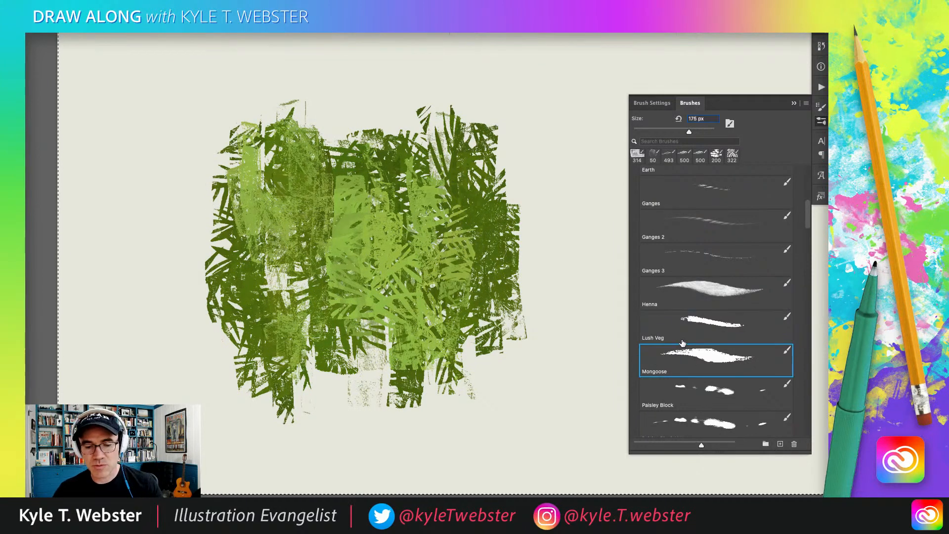
{"action": "key", "text": "Delete"}
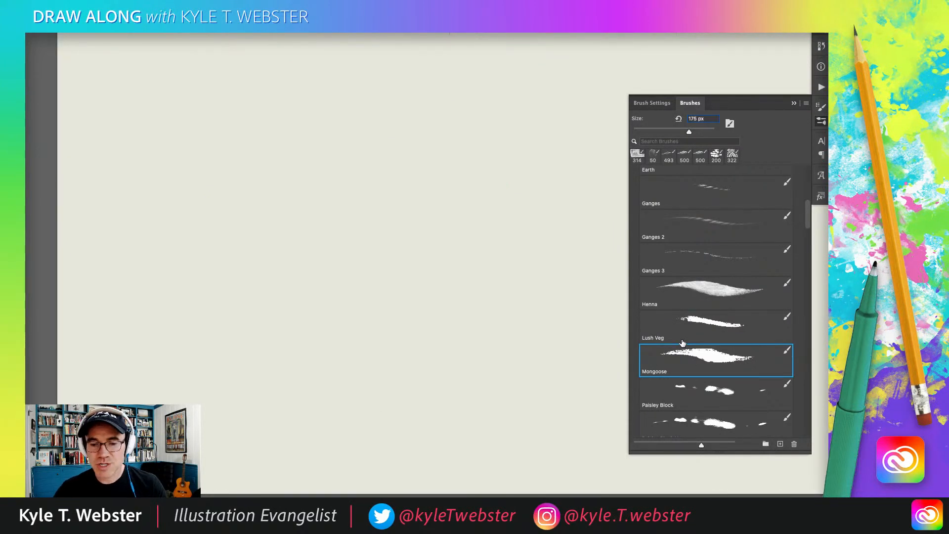
{"action": "mouse_move", "coordinate": [514, 113]}
{"action": "left_mouse_down"}
{"action": "mouse_move", "coordinate": [484, 148]}
{"action": "mouse_move", "coordinate": [280, 89]}
{"action": "mouse_move", "coordinate": [390, 235]}
{"action": "mouse_move", "coordinate": [449, 381]}
{"action": "mouse_move", "coordinate": [440, 400]}
{"action": "left_mouse_up"}
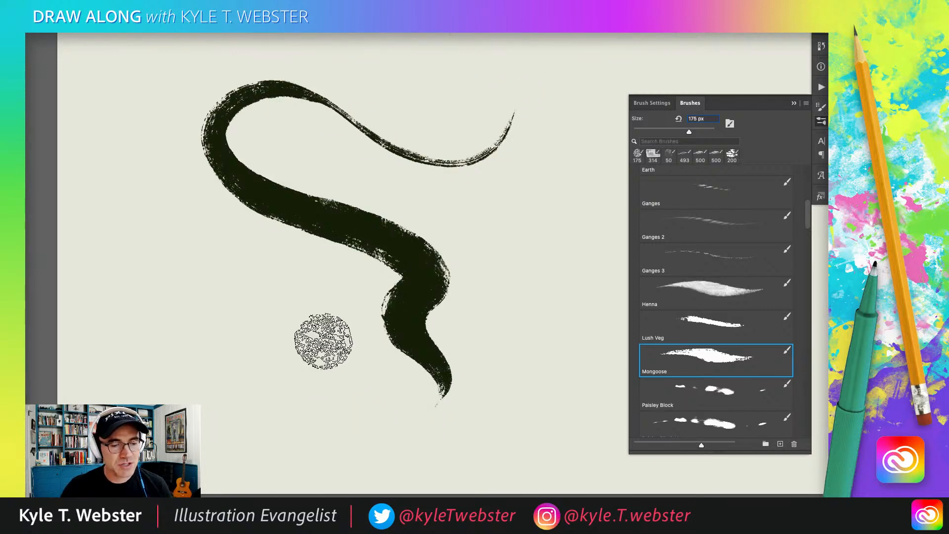
{"action": "left_click_drag", "start_coordinate": [346, 340], "coordinate": [223, 258]}
{"action": "left_click_drag", "start_coordinate": [281, 327], "coordinate": [306, 365]}
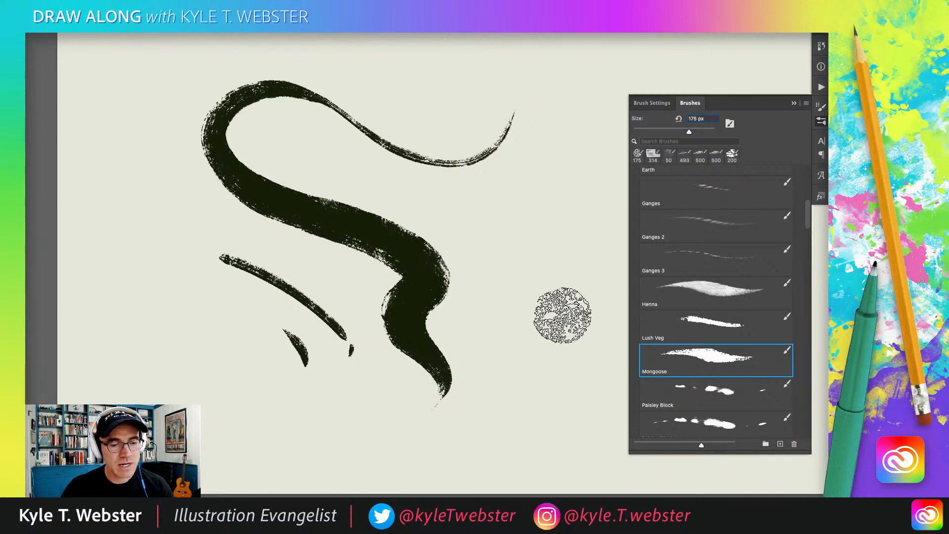
{"action": "left_click_drag", "start_coordinate": [563, 314], "coordinate": [486, 226]}
{"action": "left_click_drag", "start_coordinate": [543, 356], "coordinate": [482, 340]}
{"action": "left_click_drag", "start_coordinate": [383, 399], "coordinate": [205, 415]}
{"action": "left_click_drag", "start_coordinate": [126, 296], "coordinate": [223, 353]}
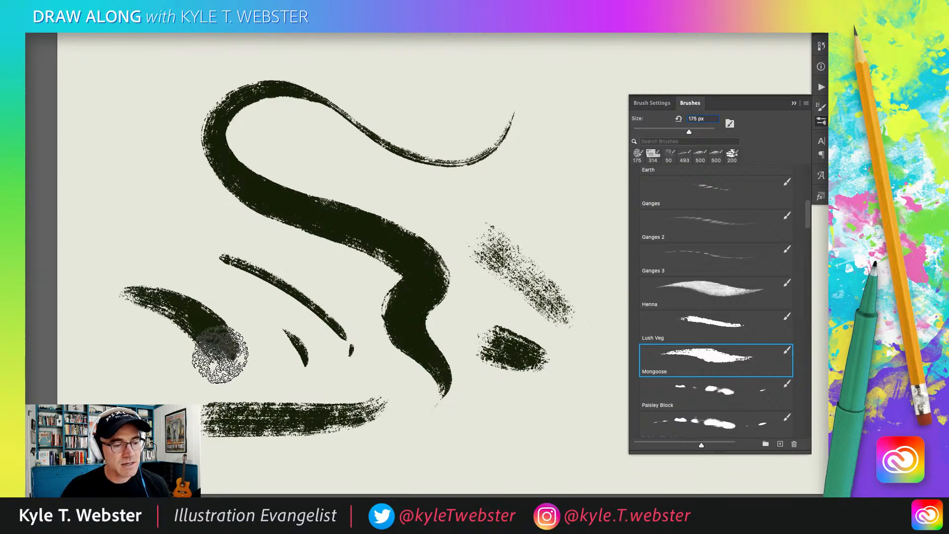
{"action": "left_click_drag", "start_coordinate": [138, 224], "coordinate": [212, 267]}
{"action": "mouse_move", "coordinate": [582, 203]}
{"action": "left_mouse_down"}
{"action": "mouse_move", "coordinate": [475, 212]}
{"action": "mouse_move", "coordinate": [401, 198]}
{"action": "left_mouse_up"}
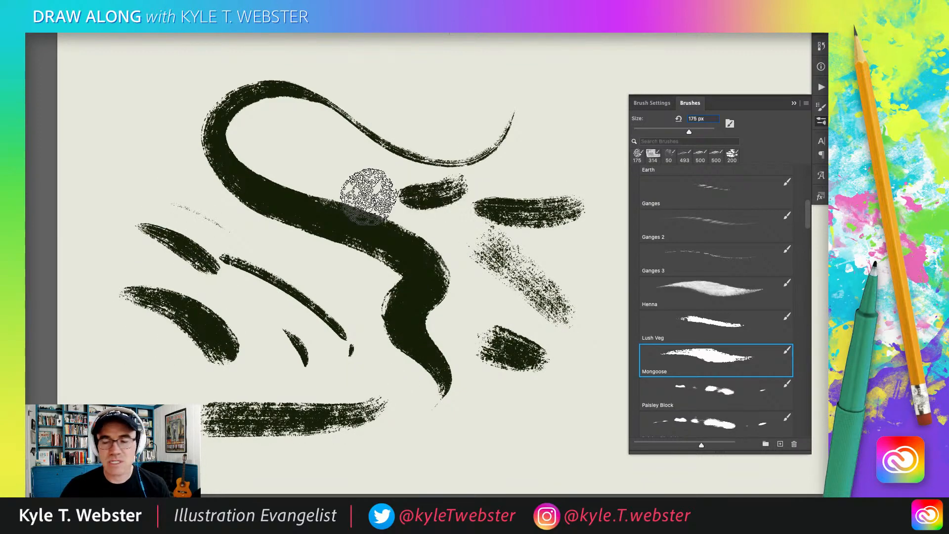
- Clear the canvas and paint long overlapping dark curves of varying thickness with the Mongoose brush
{"action": "key", "text": "super+a"}
{"action": "key", "text": "Delete"}
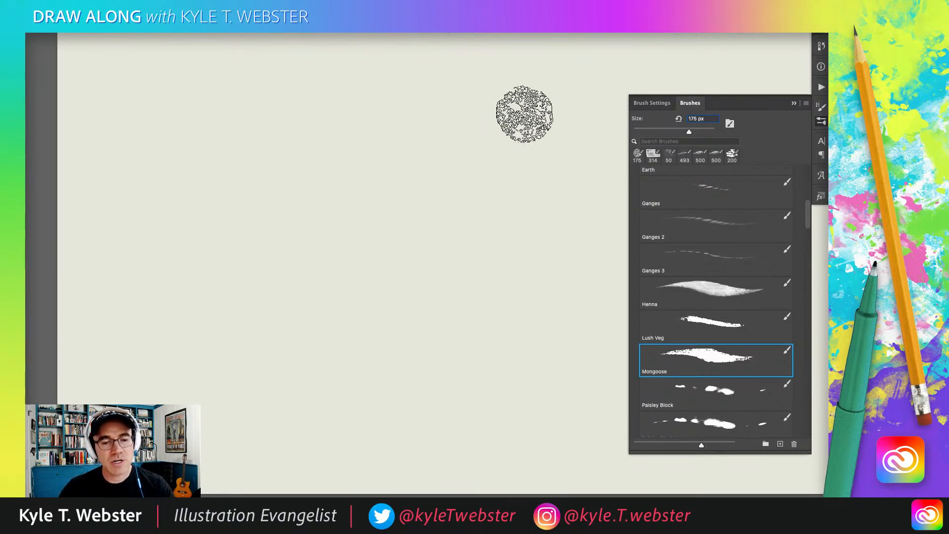
{"action": "mouse_move", "coordinate": [528, 118]}
{"action": "left_mouse_down"}
{"action": "mouse_move", "coordinate": [519, 138]}
{"action": "mouse_move", "coordinate": [409, 218]}
{"action": "mouse_move", "coordinate": [305, 371]}
{"action": "mouse_move", "coordinate": [310, 271]}
{"action": "mouse_move", "coordinate": [271, 182]}
{"action": "mouse_move", "coordinate": [239, 271]}
{"action": "mouse_move", "coordinate": [149, 355]}
{"action": "left_mouse_up"}
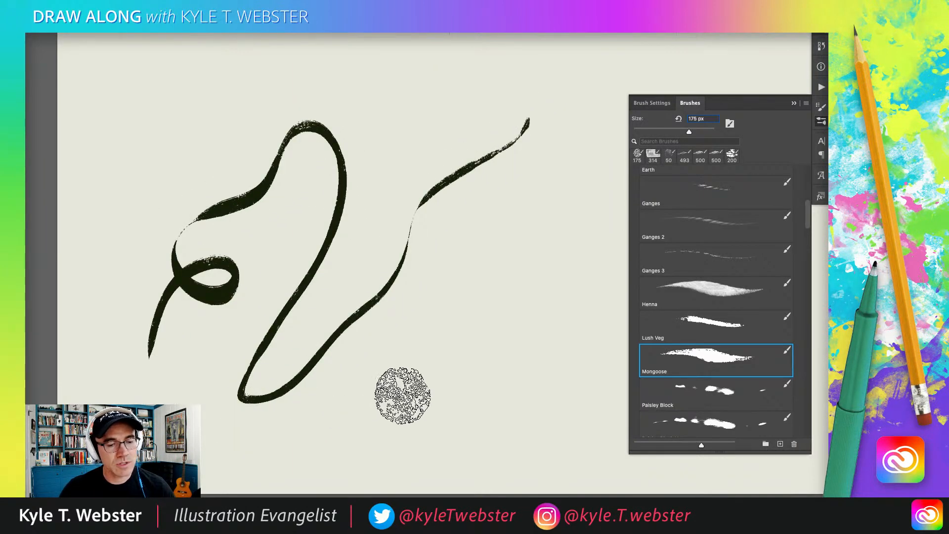
{"action": "left_click_drag", "start_coordinate": [381, 412], "coordinate": [556, 194]}
{"action": "mouse_move", "coordinate": [563, 269]}
{"action": "left_mouse_down"}
{"action": "mouse_move", "coordinate": [415, 339]}
{"action": "mouse_move", "coordinate": [298, 407]}
{"action": "left_mouse_up"}
{"action": "mouse_move", "coordinate": [291, 309]}
{"action": "left_mouse_down"}
{"action": "mouse_move", "coordinate": [286, 106]}
{"action": "mouse_move", "coordinate": [216, 225]}
{"action": "mouse_move", "coordinate": [254, 381]}
{"action": "mouse_move", "coordinate": [532, 327]}
{"action": "mouse_move", "coordinate": [462, 178]}
{"action": "left_mouse_up"}
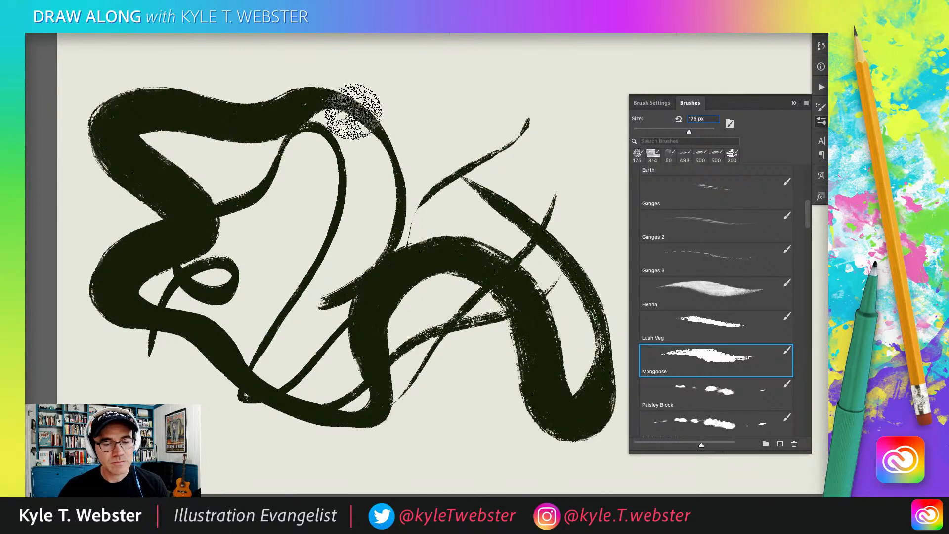
- Clear the canvas and paint a dark patch of floral block print with the Paisley Block brush at 309 px
{"action": "key", "text": "super+a"}
{"action": "key", "text": "Delete"}
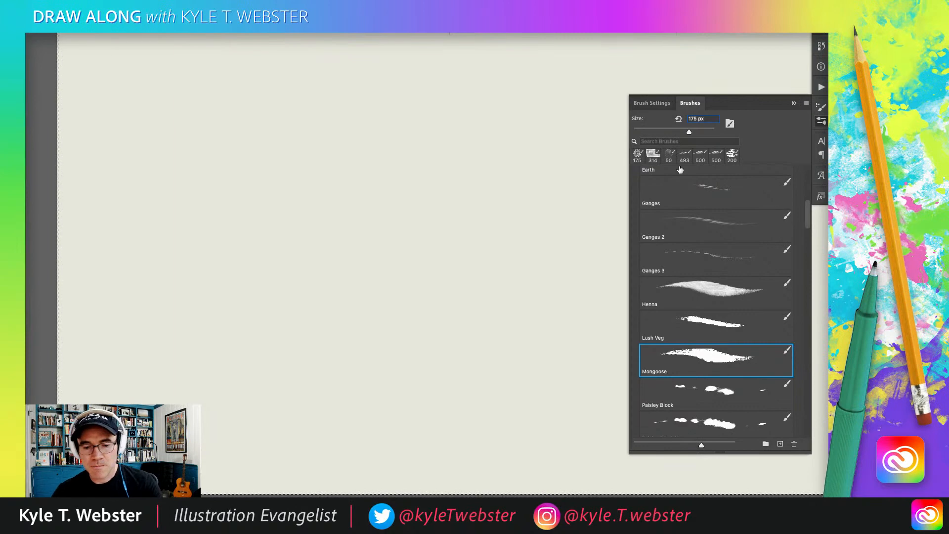
{"action": "left_click", "coordinate": [706, 390]}
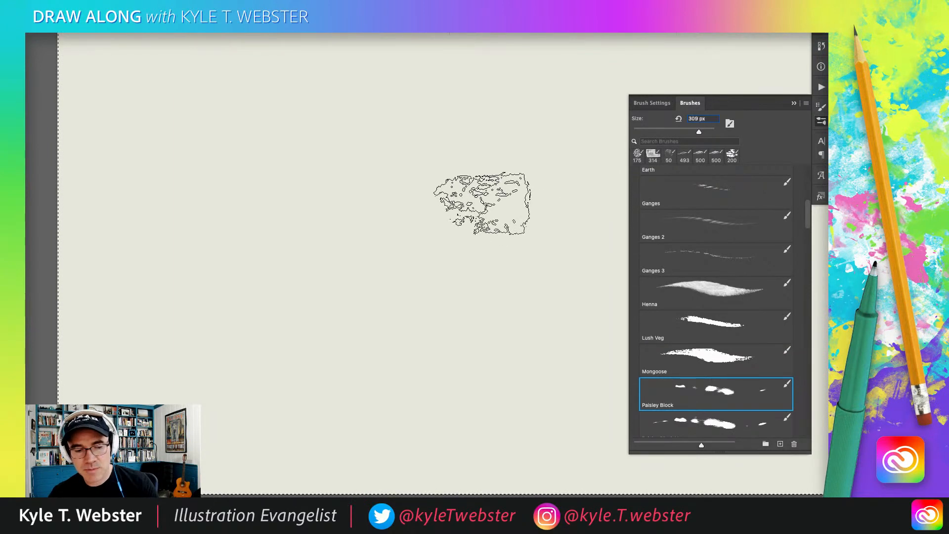
{"action": "mouse_move", "coordinate": [434, 158]}
{"action": "left_mouse_down"}
{"action": "mouse_move", "coordinate": [406, 352]}
{"action": "mouse_move", "coordinate": [375, 356]}
{"action": "mouse_move", "coordinate": [297, 238]}
{"action": "mouse_move", "coordinate": [396, 159]}
{"action": "left_mouse_up"}
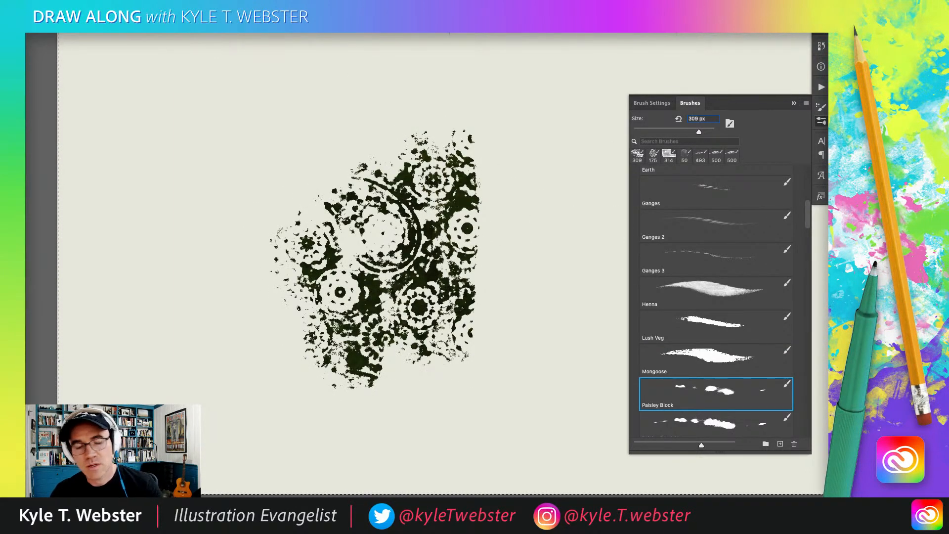
{"action": "mouse_move", "coordinate": [452, 168]}
{"action": "left_mouse_down"}
{"action": "mouse_move", "coordinate": [432, 225]}
{"action": "mouse_move", "coordinate": [396, 270]}
{"action": "mouse_move", "coordinate": [327, 263]}
{"action": "mouse_move", "coordinate": [262, 205]}
{"action": "left_mouse_up"}
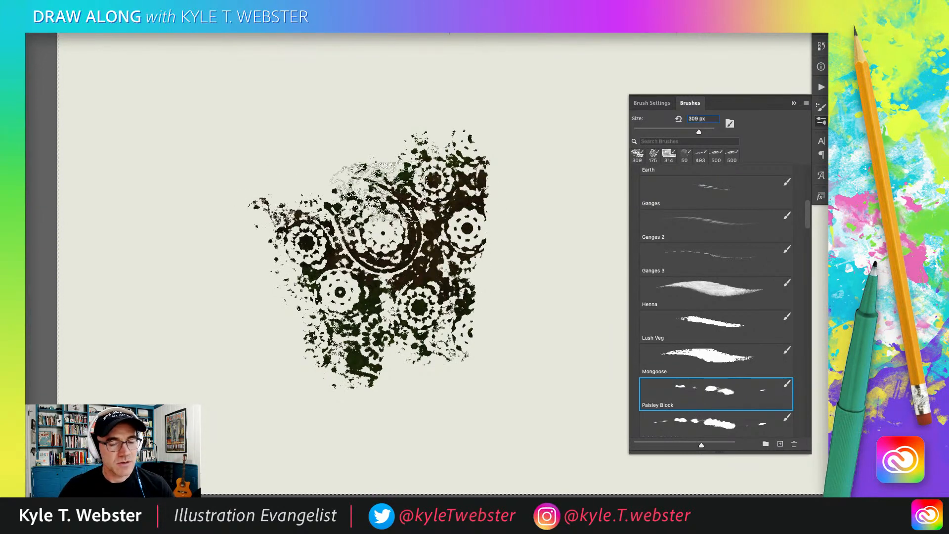
- Layer orange, red and blue floral prints over and around the dark patch with the Paisley Block brush
{"action": "mouse_move", "coordinate": [368, 158]}
{"action": "left_mouse_down"}
{"action": "mouse_move", "coordinate": [398, 254]}
{"action": "mouse_move", "coordinate": [436, 181]}
{"action": "mouse_move", "coordinate": [470, 170]}
{"action": "mouse_move", "coordinate": [473, 322]}
{"action": "mouse_move", "coordinate": [528, 215]}
{"action": "mouse_move", "coordinate": [512, 251]}
{"action": "mouse_move", "coordinate": [471, 269]}
{"action": "mouse_move", "coordinate": [511, 179]}
{"action": "mouse_move", "coordinate": [531, 247]}
{"action": "mouse_move", "coordinate": [459, 241]}
{"action": "mouse_move", "coordinate": [434, 285]}
{"action": "mouse_move", "coordinate": [376, 317]}
{"action": "mouse_move", "coordinate": [350, 281]}
{"action": "mouse_move", "coordinate": [449, 189]}
{"action": "mouse_move", "coordinate": [403, 236]}
{"action": "mouse_move", "coordinate": [309, 259]}
{"action": "mouse_move", "coordinate": [290, 373]}
{"action": "mouse_move", "coordinate": [256, 265]}
{"action": "mouse_move", "coordinate": [293, 199]}
{"action": "mouse_move", "coordinate": [218, 212]}
{"action": "left_mouse_up"}
{"action": "mouse_move", "coordinate": [197, 151]}
{"action": "left_mouse_down"}
{"action": "mouse_move", "coordinate": [382, 246]}
{"action": "mouse_move", "coordinate": [446, 218]}
{"action": "mouse_move", "coordinate": [328, 207]}
{"action": "mouse_move", "coordinate": [339, 168]}
{"action": "mouse_move", "coordinate": [301, 145]}
{"action": "left_mouse_up"}
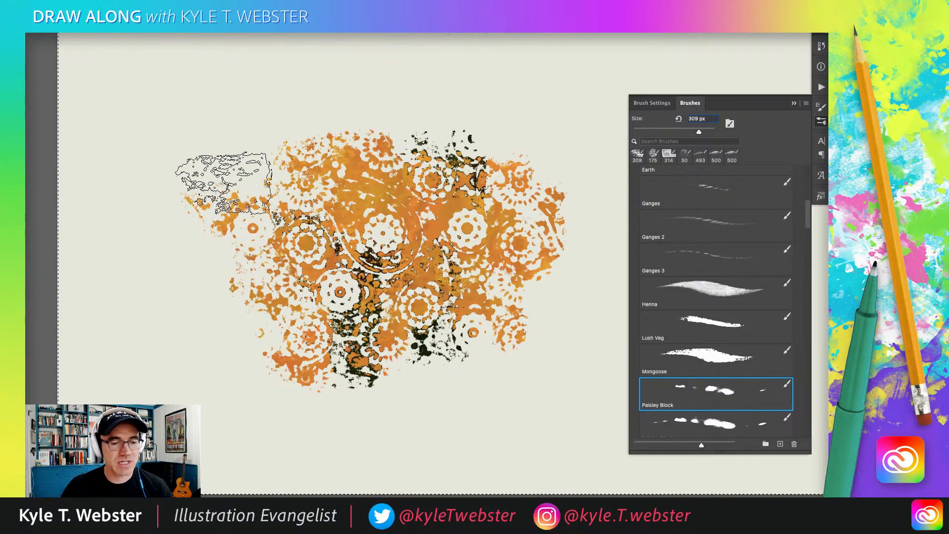
{"action": "mouse_move", "coordinate": [439, 161]}
{"action": "left_mouse_down"}
{"action": "mouse_move", "coordinate": [396, 217]}
{"action": "mouse_move", "coordinate": [371, 210]}
{"action": "mouse_move", "coordinate": [382, 176]}
{"action": "mouse_move", "coordinate": [398, 266]}
{"action": "mouse_move", "coordinate": [284, 282]}
{"action": "mouse_move", "coordinate": [342, 261]}
{"action": "mouse_move", "coordinate": [377, 181]}
{"action": "mouse_move", "coordinate": [274, 215]}
{"action": "mouse_move", "coordinate": [345, 279]}
{"action": "mouse_move", "coordinate": [229, 215]}
{"action": "mouse_move", "coordinate": [341, 242]}
{"action": "mouse_move", "coordinate": [332, 238]}
{"action": "mouse_move", "coordinate": [374, 209]}
{"action": "mouse_move", "coordinate": [460, 224]}
{"action": "mouse_move", "coordinate": [516, 208]}
{"action": "mouse_move", "coordinate": [414, 300]}
{"action": "mouse_move", "coordinate": [387, 233]}
{"action": "mouse_move", "coordinate": [340, 162]}
{"action": "mouse_move", "coordinate": [367, 233]}
{"action": "mouse_move", "coordinate": [302, 245]}
{"action": "mouse_move", "coordinate": [327, 210]}
{"action": "mouse_move", "coordinate": [269, 174]}
{"action": "mouse_move", "coordinate": [269, 280]}
{"action": "mouse_move", "coordinate": [286, 197]}
{"action": "mouse_move", "coordinate": [254, 164]}
{"action": "mouse_move", "coordinate": [254, 172]}
{"action": "mouse_move", "coordinate": [312, 115]}
{"action": "mouse_move", "coordinate": [357, 123]}
{"action": "mouse_move", "coordinate": [302, 104]}
{"action": "mouse_move", "coordinate": [252, 138]}
{"action": "mouse_move", "coordinate": [158, 119]}
{"action": "left_mouse_up"}
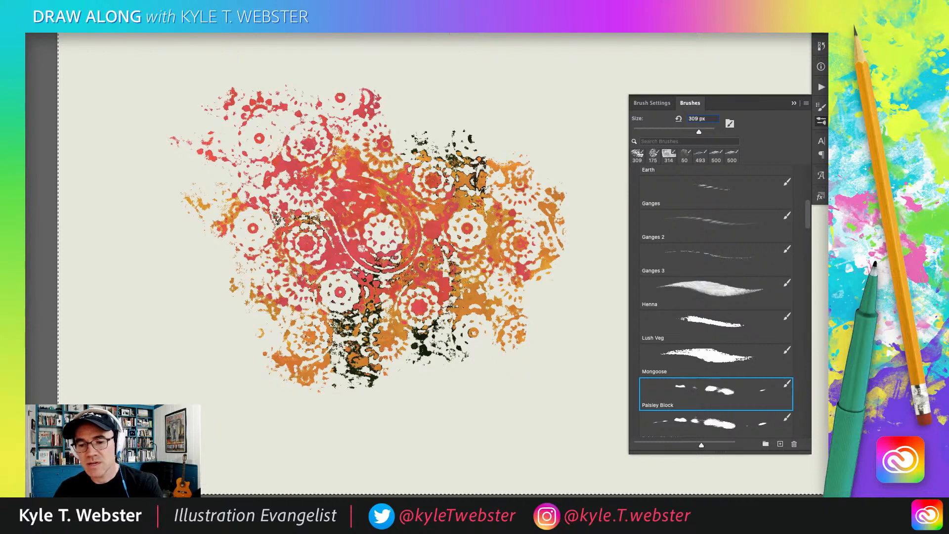
{"action": "mouse_move", "coordinate": [341, 197]}
{"action": "left_mouse_down"}
{"action": "mouse_move", "coordinate": [263, 127]}
{"action": "mouse_move", "coordinate": [351, 203]}
{"action": "mouse_move", "coordinate": [247, 277]}
{"action": "mouse_move", "coordinate": [275, 225]}
{"action": "mouse_move", "coordinate": [190, 154]}
{"action": "left_mouse_up"}
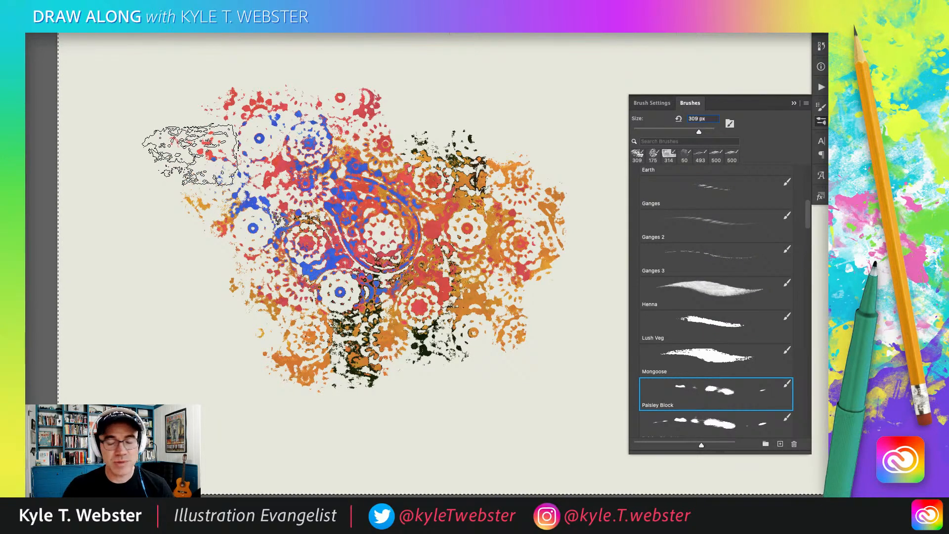
- Clear the paisley samples, hide the brush list and remove the gumroad link text from the canvas
{"action": "key", "text": "Delete"}
{"action": "key", "text": "ctrl+d"}
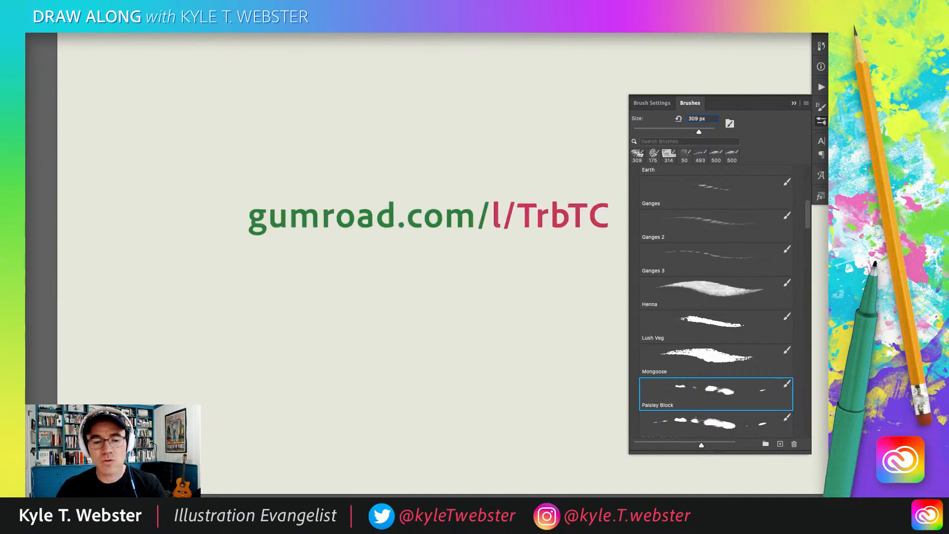
{"action": "left_click", "coordinate": [794, 103]}
{"action": "key", "text": "ctrl+minus"}
{"action": "mouse_move", "coordinate": [409, 295]}
{"action": "left_mouse_down"}
{"action": "mouse_move", "coordinate": [329, 327]}
{"action": "mouse_move", "coordinate": [314, 322]}
{"action": "left_mouse_up"}
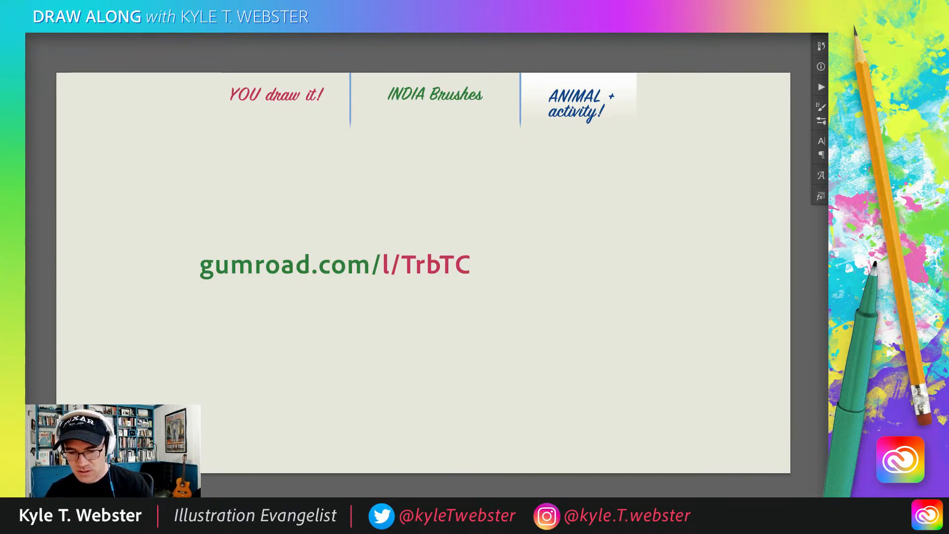
{"action": "key", "text": "Delete"}
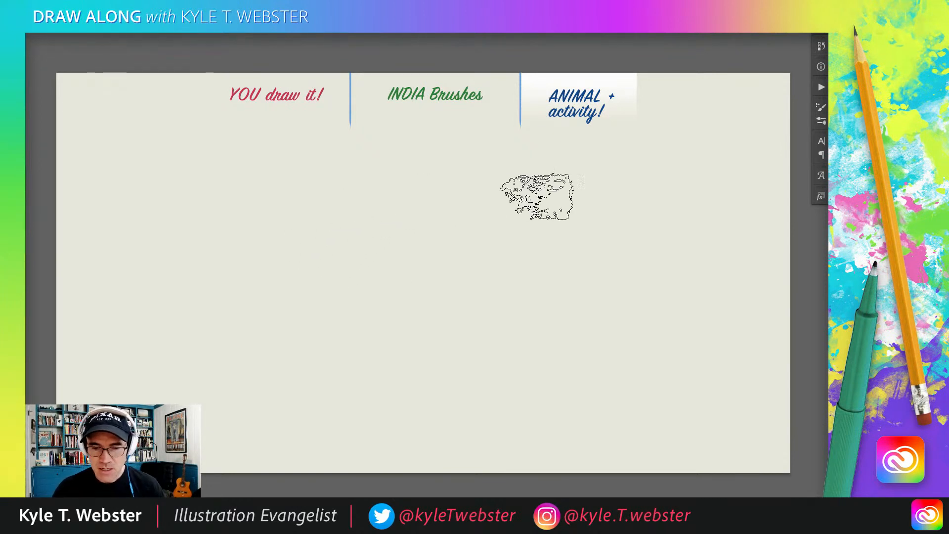
- Sketch a hippo's rounded snout with nostrils and brow in light blue at mid-canvas using the Draw Along brush
{"action": "left_click", "coordinate": [821, 121]}
{"action": "scroll", "coordinate": [806, 220], "scroll_direction": "up", "scroll_amount": 10}
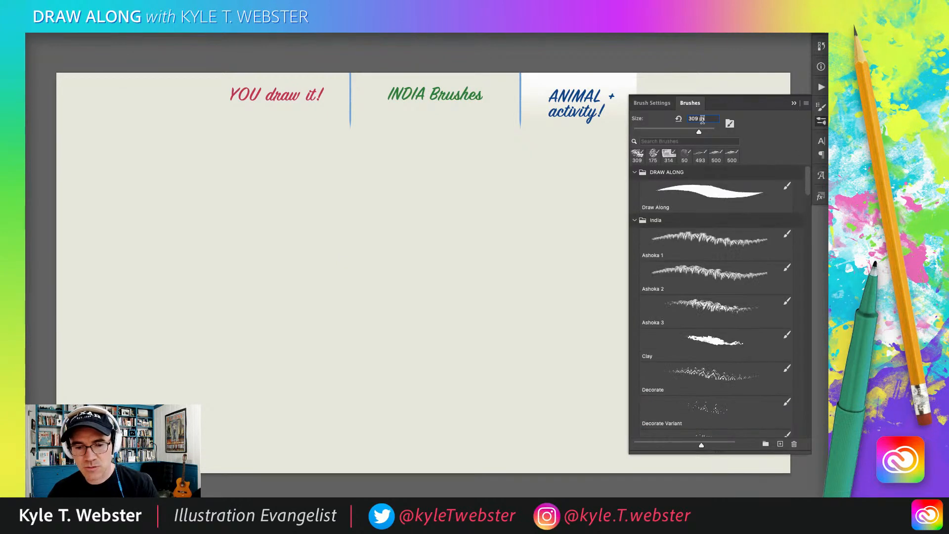
{"action": "left_click", "coordinate": [668, 188]}
{"action": "left_click", "coordinate": [793, 103]}
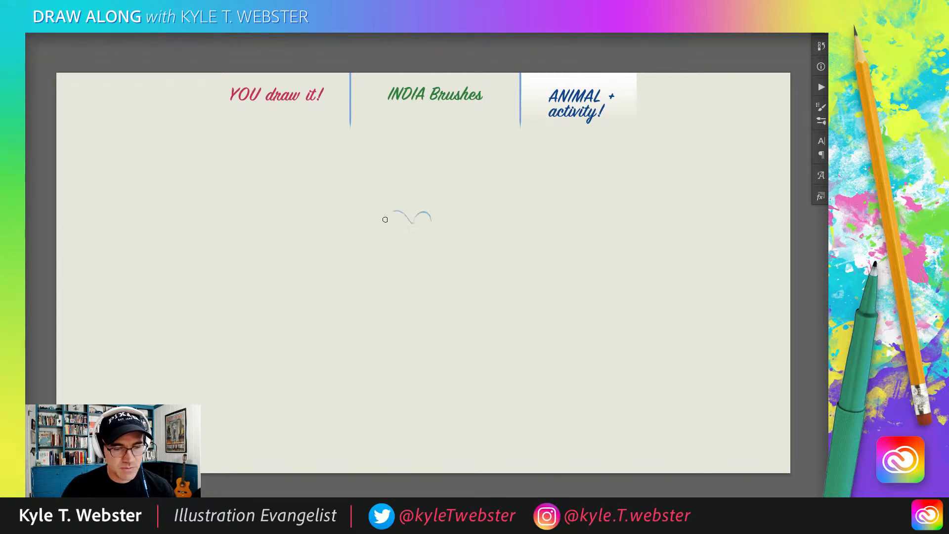
{"action": "left_click_drag", "start_coordinate": [459, 236], "coordinate": [457, 294]}
{"action": "mouse_move", "coordinate": [478, 266]}
{"action": "left_mouse_down"}
{"action": "mouse_move", "coordinate": [404, 291]}
{"action": "mouse_move", "coordinate": [427, 241]}
{"action": "mouse_move", "coordinate": [389, 259]}
{"action": "mouse_move", "coordinate": [470, 292]}
{"action": "left_mouse_up"}
{"action": "left_click_drag", "start_coordinate": [421, 265], "coordinate": [440, 254]}
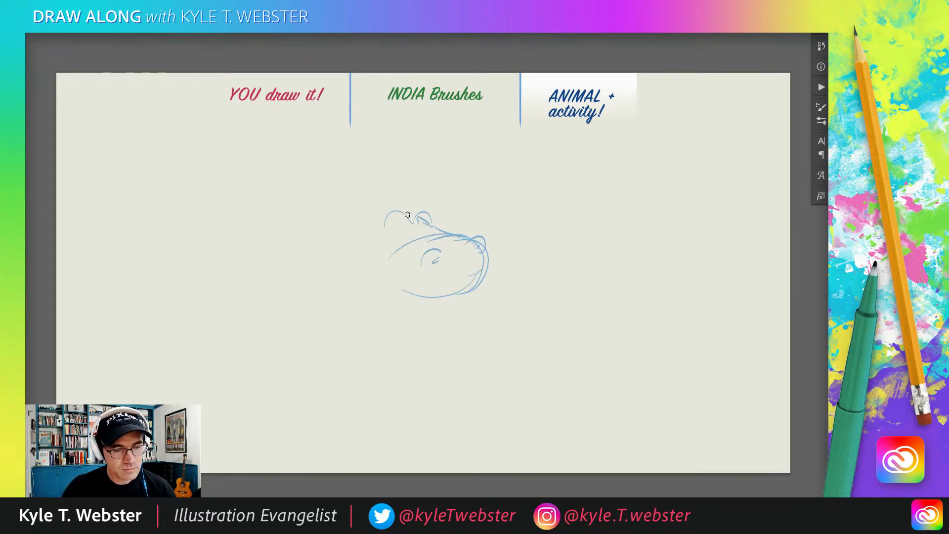
- Sketch the hippo's eyes under heavy brows and its two small ears above the snout
{"action": "mouse_move", "coordinate": [407, 214]}
{"action": "left_mouse_down"}
{"action": "mouse_move", "coordinate": [385, 218]}
{"action": "mouse_move", "coordinate": [396, 229]}
{"action": "mouse_move", "coordinate": [423, 222]}
{"action": "mouse_move", "coordinate": [399, 231]}
{"action": "mouse_move", "coordinate": [406, 224]}
{"action": "left_mouse_up"}
{"action": "key", "text": "ctrl+z"}
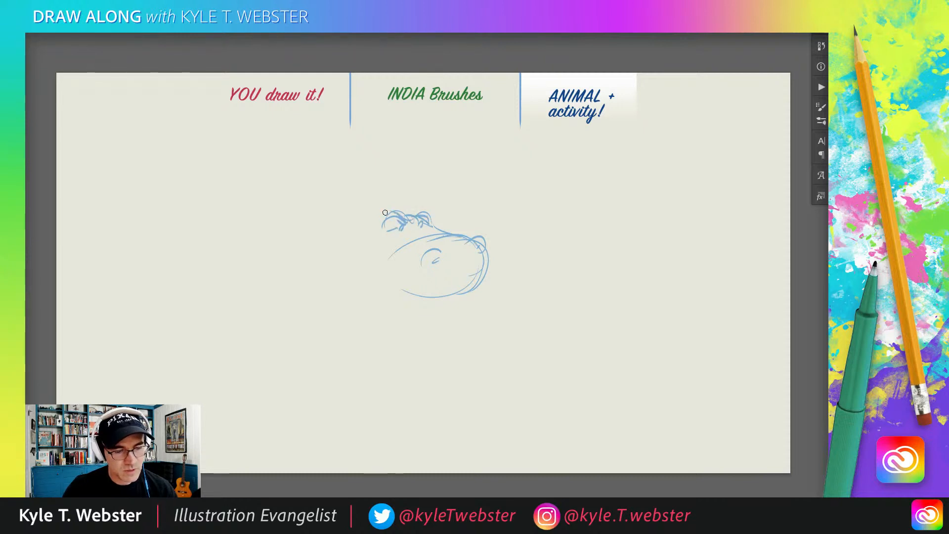
{"action": "mouse_move", "coordinate": [374, 226]}
{"action": "left_mouse_down"}
{"action": "mouse_move", "coordinate": [362, 213]}
{"action": "mouse_move", "coordinate": [375, 229]}
{"action": "mouse_move", "coordinate": [418, 213]}
{"action": "left_mouse_up"}
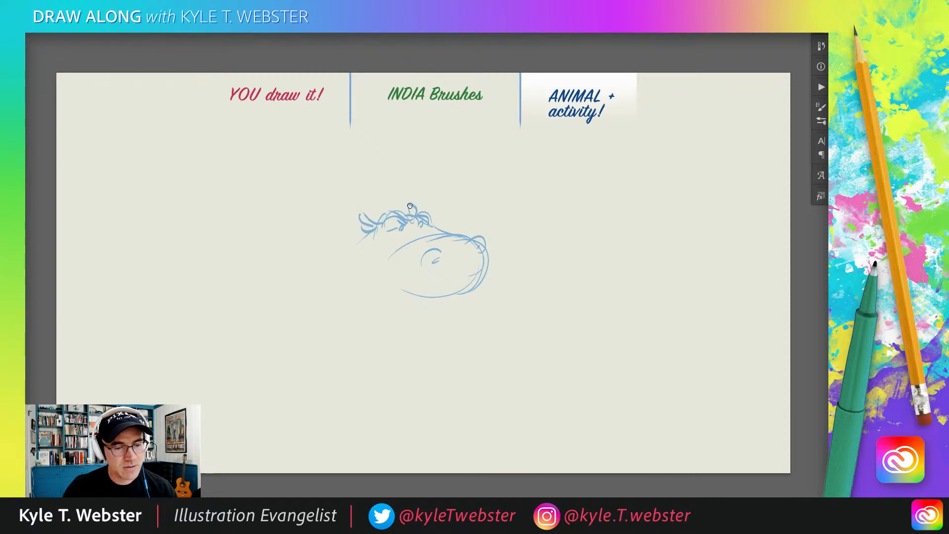
- Sketch short neck lines behind the hippo's head and reinforce the curved lower jaw and chin
{"action": "left_click_drag", "start_coordinate": [362, 244], "coordinate": [344, 252]}
{"action": "left_click_drag", "start_coordinate": [364, 249], "coordinate": [349, 254]}
{"action": "left_click_drag", "start_coordinate": [384, 284], "coordinate": [407, 289]}
{"action": "left_click_drag", "start_coordinate": [480, 283], "coordinate": [447, 297]}
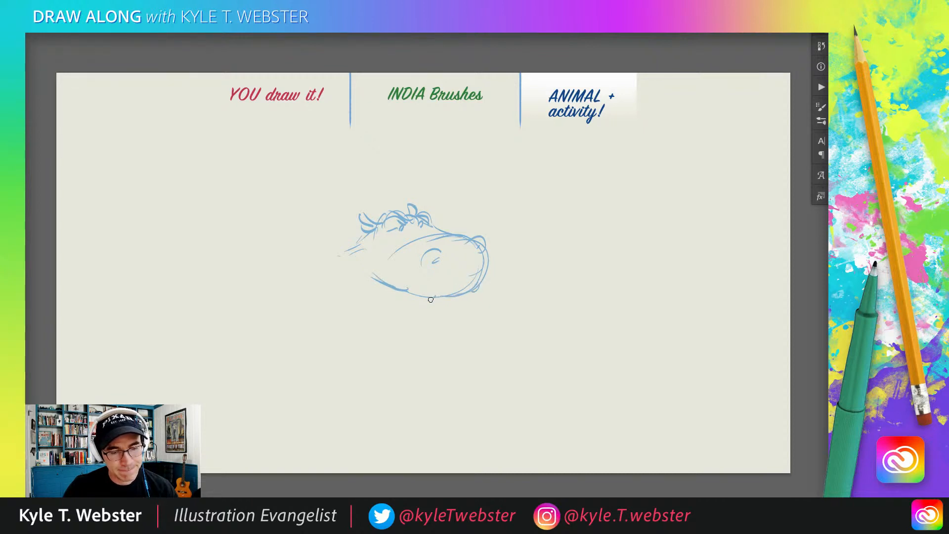
{"action": "left_click_drag", "start_coordinate": [463, 295], "coordinate": [415, 295]}
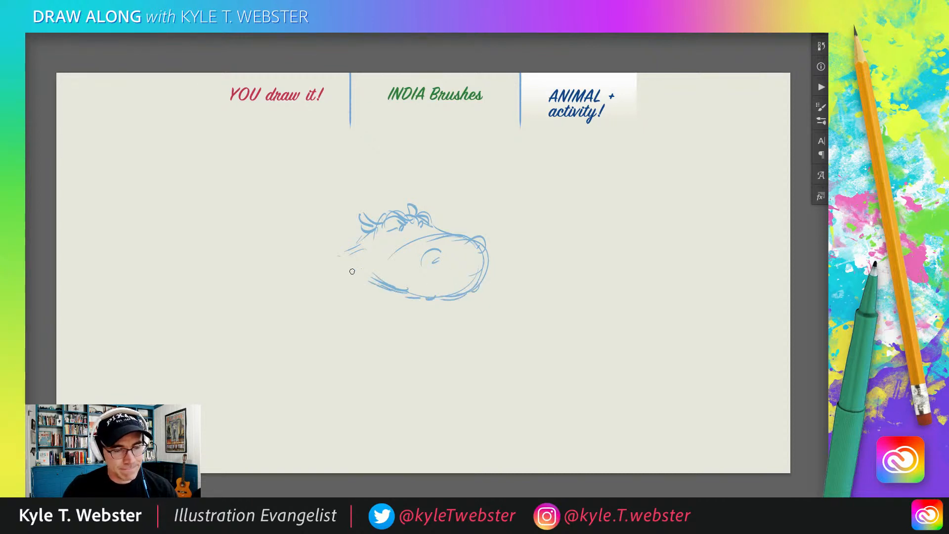
- Move the head sketch up and left on the canvas and add the hippo's cheek, shoulders and raised upper arm behind it
{"action": "left_click_drag", "start_coordinate": [368, 242], "coordinate": [332, 218]}
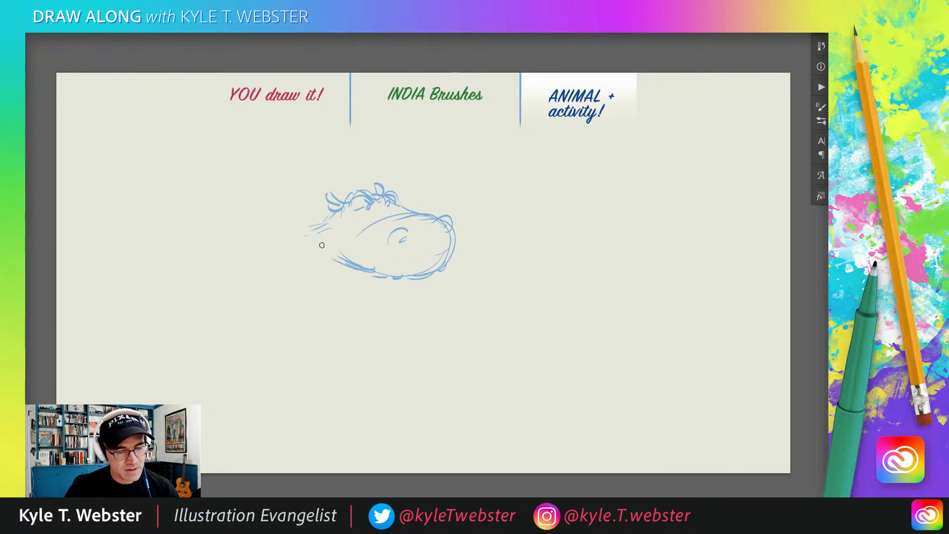
{"action": "left_click_drag", "start_coordinate": [322, 245], "coordinate": [315, 235]}
{"action": "left_click_drag", "start_coordinate": [355, 268], "coordinate": [337, 263]}
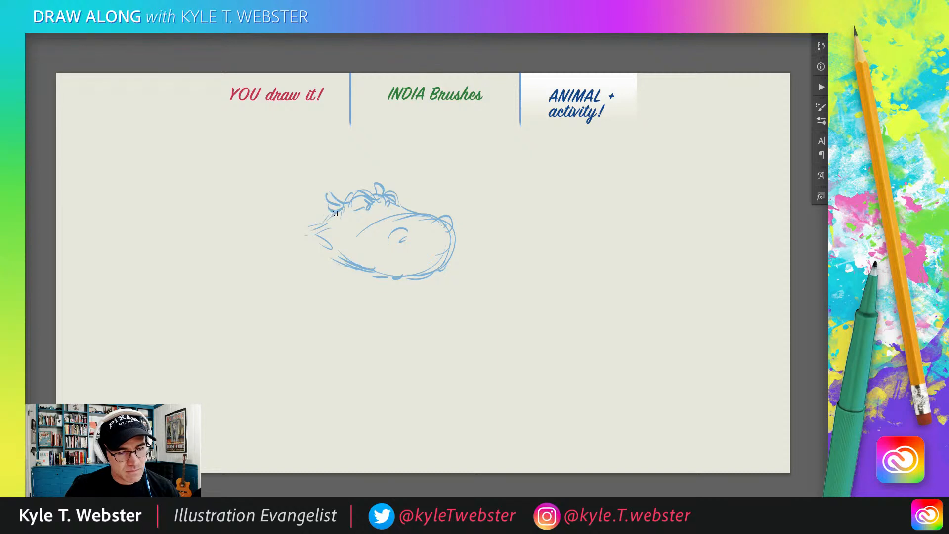
{"action": "mouse_move", "coordinate": [335, 212]}
{"action": "left_mouse_down"}
{"action": "mouse_move", "coordinate": [275, 222]}
{"action": "mouse_move", "coordinate": [288, 217]}
{"action": "mouse_move", "coordinate": [261, 251]}
{"action": "left_mouse_up"}
{"action": "mouse_move", "coordinate": [311, 228]}
{"action": "left_mouse_down"}
{"action": "mouse_move", "coordinate": [274, 234]}
{"action": "mouse_move", "coordinate": [315, 228]}
{"action": "mouse_move", "coordinate": [270, 203]}
{"action": "left_mouse_up"}
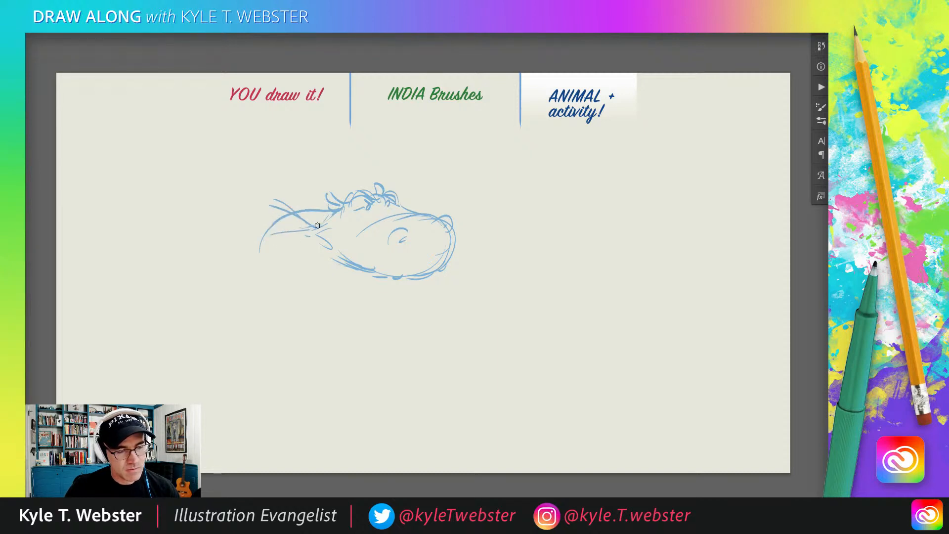
{"action": "mouse_move", "coordinate": [317, 225]}
{"action": "left_mouse_down"}
{"action": "mouse_move", "coordinate": [284, 213]}
{"action": "mouse_move", "coordinate": [285, 243]}
{"action": "left_mouse_up"}
{"action": "mouse_move", "coordinate": [293, 210]}
{"action": "left_mouse_down"}
{"action": "mouse_move", "coordinate": [265, 249]}
{"action": "mouse_move", "coordinate": [284, 234]}
{"action": "mouse_move", "coordinate": [303, 254]}
{"action": "mouse_move", "coordinate": [332, 256]}
{"action": "mouse_move", "coordinate": [320, 230]}
{"action": "mouse_move", "coordinate": [327, 259]}
{"action": "left_mouse_up"}
{"action": "mouse_move", "coordinate": [348, 261]}
{"action": "left_mouse_down"}
{"action": "mouse_move", "coordinate": [328, 228]}
{"action": "mouse_move", "coordinate": [337, 260]}
{"action": "mouse_move", "coordinate": [371, 272]}
{"action": "mouse_move", "coordinate": [341, 256]}
{"action": "left_mouse_up"}
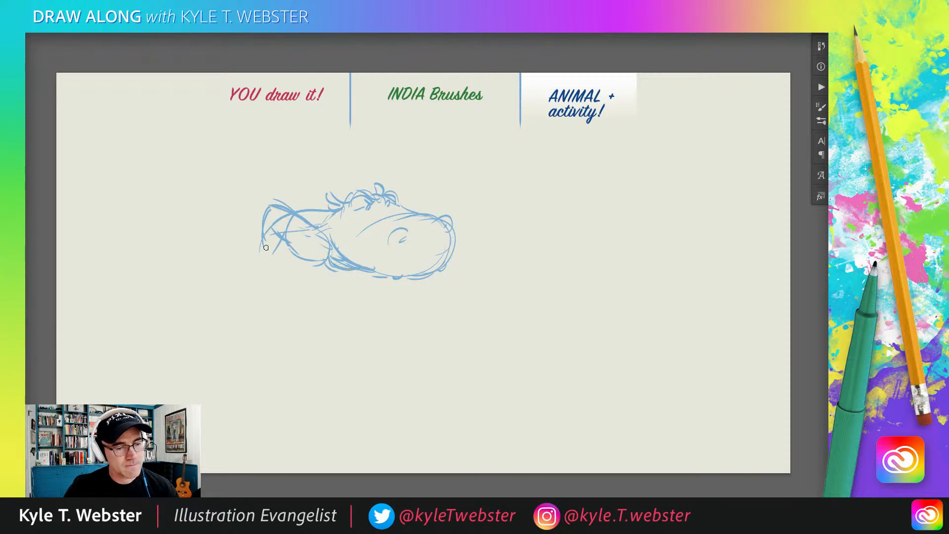
- Sketch the rear forearm and fist gripping a long pool cue that slopes down beneath the hippo's chin
{"action": "mouse_move", "coordinate": [262, 238]}
{"action": "left_mouse_down"}
{"action": "mouse_move", "coordinate": [258, 263]}
{"action": "mouse_move", "coordinate": [273, 259]}
{"action": "mouse_move", "coordinate": [252, 267]}
{"action": "mouse_move", "coordinate": [267, 266]}
{"action": "left_mouse_up"}
{"action": "mouse_move", "coordinate": [213, 243]}
{"action": "left_mouse_down"}
{"action": "mouse_move", "coordinate": [320, 288]}
{"action": "mouse_move", "coordinate": [329, 277]}
{"action": "mouse_move", "coordinate": [451, 315]}
{"action": "left_mouse_up"}
{"action": "mouse_move", "coordinate": [280, 266]}
{"action": "left_mouse_down"}
{"action": "mouse_move", "coordinate": [455, 315]}
{"action": "mouse_move", "coordinate": [356, 287]}
{"action": "left_mouse_up"}
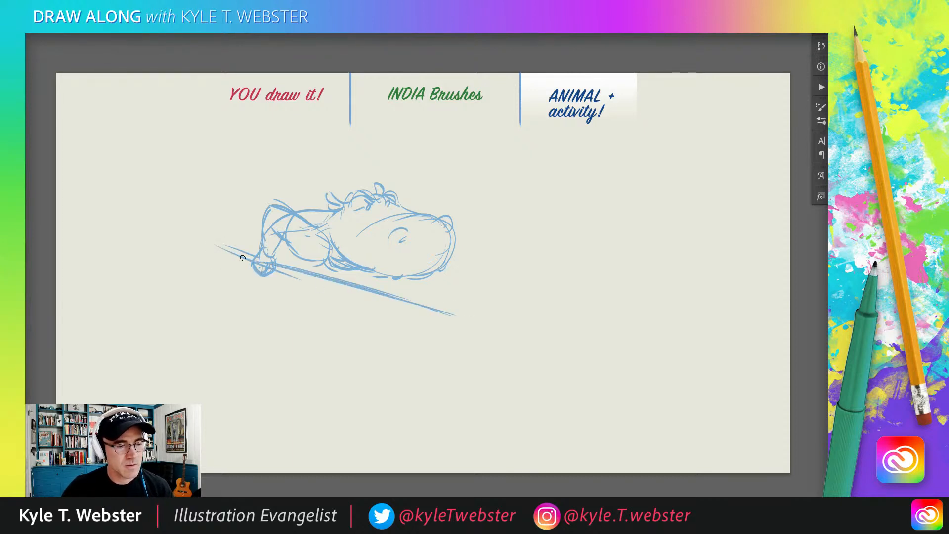
{"action": "left_click_drag", "start_coordinate": [243, 257], "coordinate": [204, 250]}
- Sketch the front forearm and spread fingers supporting the cue tip, and define the fingers of the gripping fist
{"action": "left_click_drag", "start_coordinate": [426, 299], "coordinate": [420, 282]}
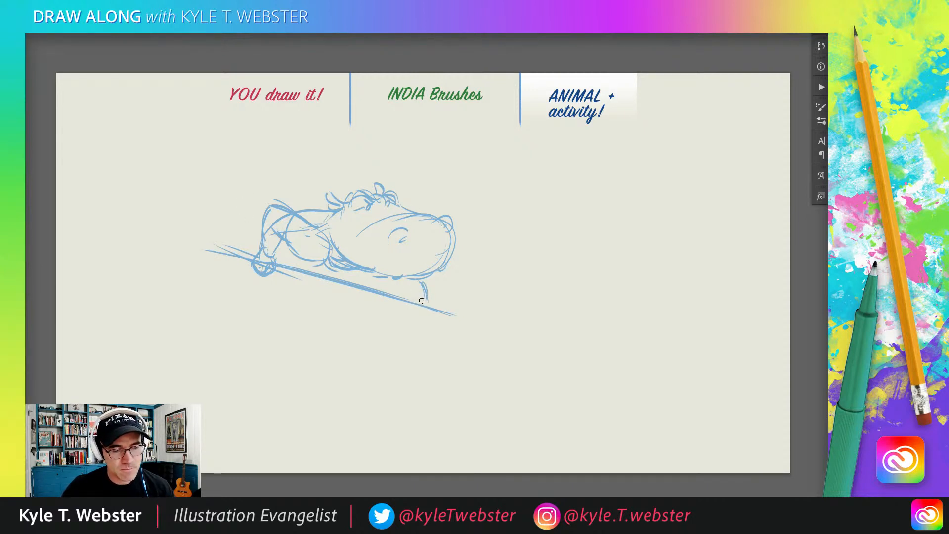
{"action": "mouse_move", "coordinate": [426, 295]}
{"action": "left_mouse_down"}
{"action": "mouse_move", "coordinate": [411, 302]}
{"action": "mouse_move", "coordinate": [394, 280]}
{"action": "mouse_move", "coordinate": [435, 324]}
{"action": "mouse_move", "coordinate": [427, 324]}
{"action": "left_mouse_up"}
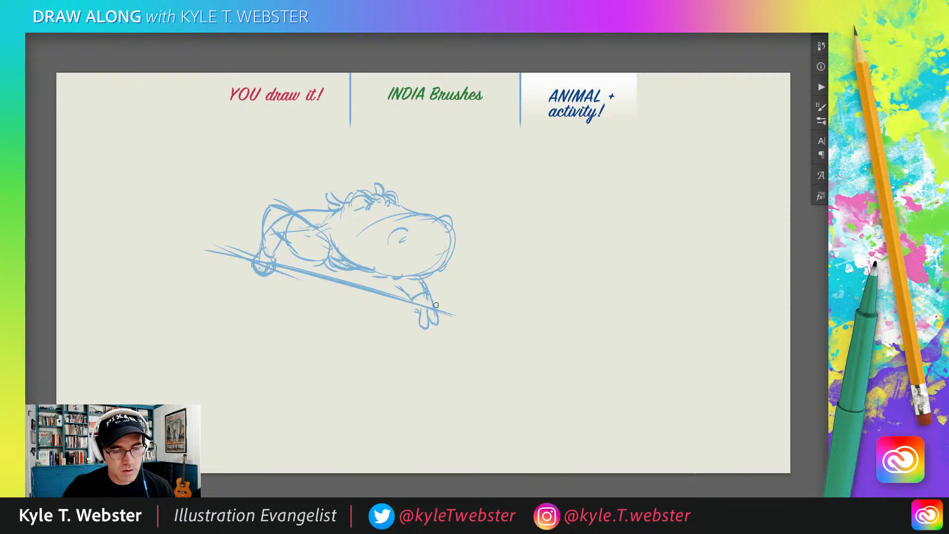
{"action": "mouse_move", "coordinate": [436, 305]}
{"action": "left_mouse_down"}
{"action": "mouse_move", "coordinate": [410, 300]}
{"action": "mouse_move", "coordinate": [405, 318]}
{"action": "mouse_move", "coordinate": [416, 308]}
{"action": "mouse_move", "coordinate": [425, 327]}
{"action": "mouse_move", "coordinate": [430, 304]}
{"action": "mouse_move", "coordinate": [440, 321]}
{"action": "mouse_move", "coordinate": [398, 282]}
{"action": "mouse_move", "coordinate": [382, 284]}
{"action": "mouse_move", "coordinate": [448, 313]}
{"action": "mouse_move", "coordinate": [236, 254]}
{"action": "mouse_move", "coordinate": [263, 255]}
{"action": "mouse_move", "coordinate": [266, 272]}
{"action": "mouse_move", "coordinate": [275, 264]}
{"action": "mouse_move", "coordinate": [260, 242]}
{"action": "mouse_move", "coordinate": [268, 205]}
{"action": "mouse_move", "coordinate": [299, 214]}
{"action": "mouse_move", "coordinate": [328, 246]}
{"action": "mouse_move", "coordinate": [311, 222]}
{"action": "left_mouse_up"}
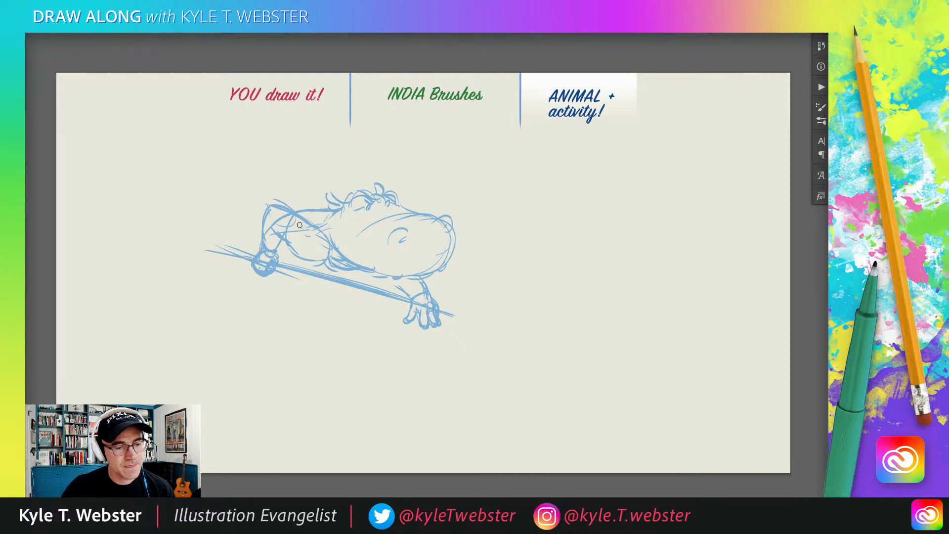
- Sketch the hippo's leg below the gripping fist and rough in the pool table's rear and far edges
{"action": "mouse_move", "coordinate": [265, 278]}
{"action": "left_mouse_down"}
{"action": "mouse_move", "coordinate": [294, 352]}
{"action": "mouse_move", "coordinate": [305, 356]}
{"action": "mouse_move", "coordinate": [319, 351]}
{"action": "mouse_move", "coordinate": [303, 280]}
{"action": "left_mouse_up"}
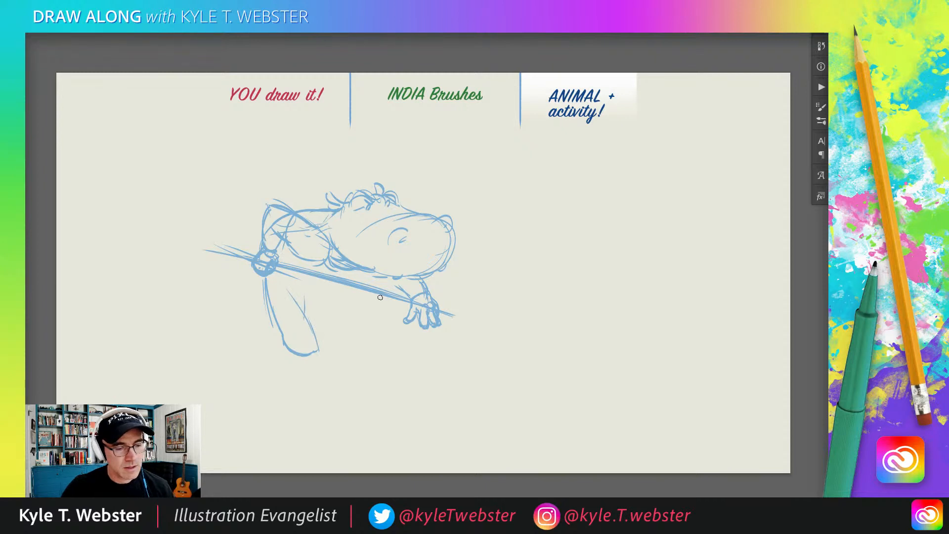
{"action": "left_click_drag", "start_coordinate": [381, 297], "coordinate": [327, 300]}
{"action": "left_click_drag", "start_coordinate": [500, 279], "coordinate": [304, 307]}
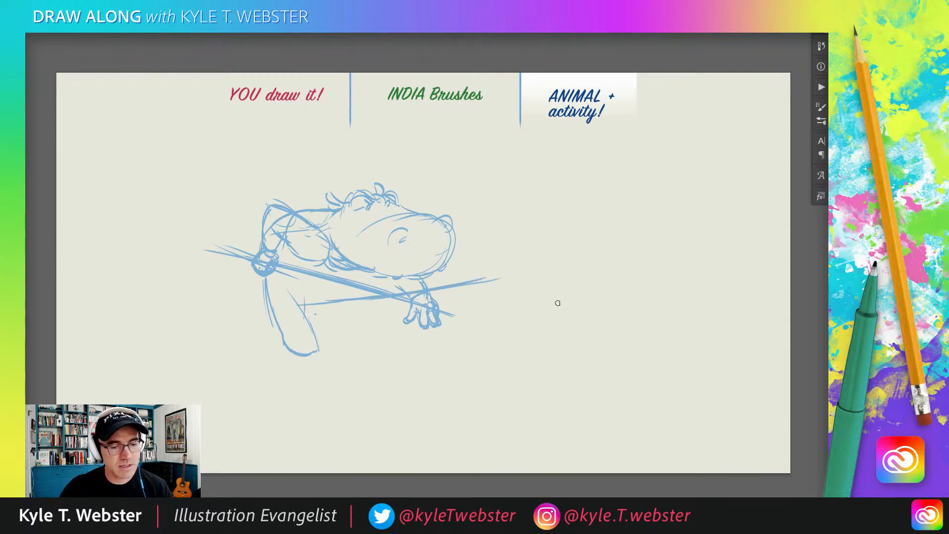
{"action": "left_click_drag", "start_coordinate": [559, 304], "coordinate": [447, 296]}
{"action": "mouse_move", "coordinate": [588, 313]}
{"action": "left_mouse_down"}
{"action": "mouse_move", "coordinate": [500, 299]}
{"action": "mouse_move", "coordinate": [586, 316]}
{"action": "left_mouse_up"}
{"action": "key", "text": "ctrl+z"}
{"action": "left_click_drag", "start_coordinate": [586, 315], "coordinate": [460, 292]}
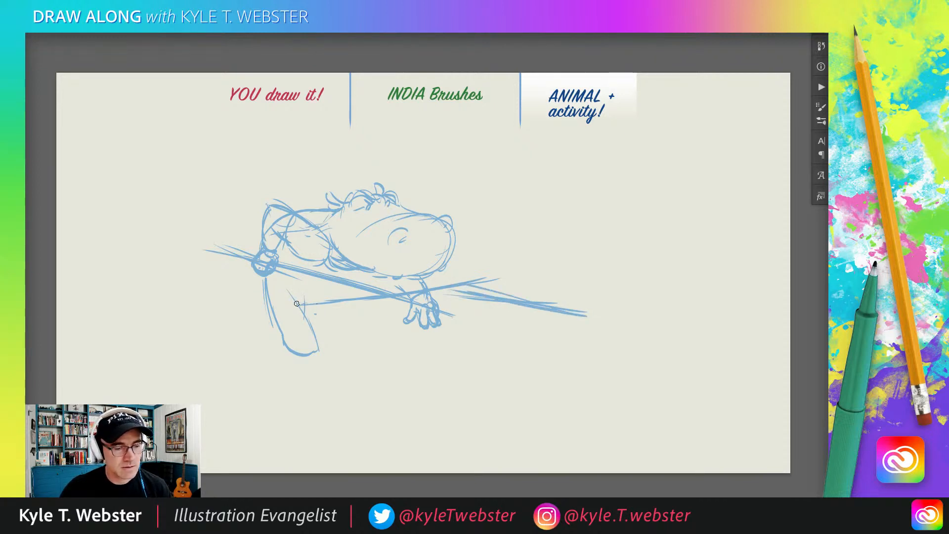
- Sketch the pool table's near corner with its vertical edge and doubled front rail receding down to the right
{"action": "mouse_move", "coordinate": [297, 304]}
{"action": "left_mouse_down"}
{"action": "mouse_move", "coordinate": [301, 388]}
{"action": "mouse_move", "coordinate": [299, 379]}
{"action": "left_mouse_up"}
{"action": "left_click_drag", "start_coordinate": [378, 293], "coordinate": [303, 299]}
{"action": "mouse_move", "coordinate": [365, 289]}
{"action": "left_mouse_down"}
{"action": "mouse_move", "coordinate": [290, 296]}
{"action": "mouse_move", "coordinate": [289, 307]}
{"action": "mouse_move", "coordinate": [278, 298]}
{"action": "mouse_move", "coordinate": [449, 354]}
{"action": "left_mouse_up"}
{"action": "mouse_move", "coordinate": [308, 305]}
{"action": "left_mouse_down"}
{"action": "mouse_move", "coordinate": [451, 356]}
{"action": "mouse_move", "coordinate": [338, 325]}
{"action": "left_mouse_up"}
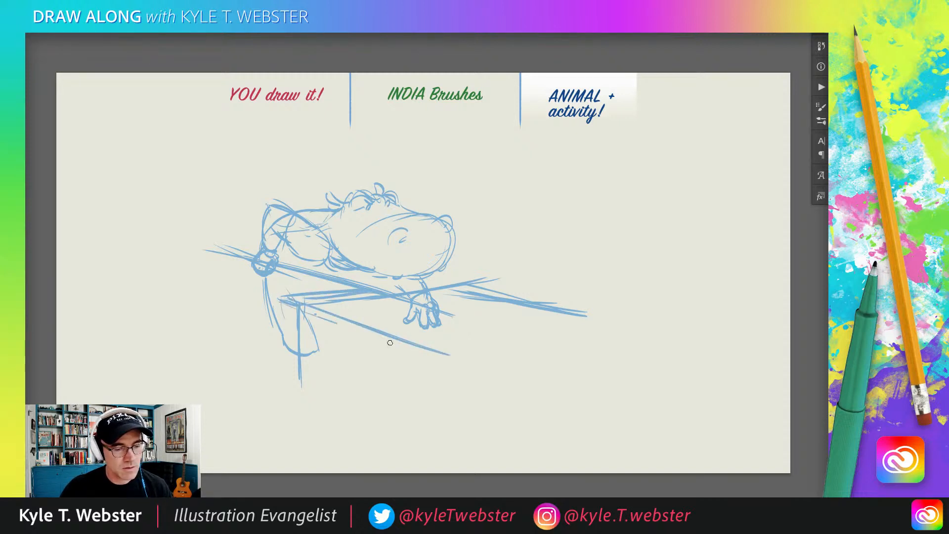
{"action": "mouse_move", "coordinate": [447, 366]}
{"action": "left_mouse_down"}
{"action": "mouse_move", "coordinate": [307, 311]}
{"action": "mouse_move", "coordinate": [459, 354]}
{"action": "left_mouse_up"}
{"action": "left_click_drag", "start_coordinate": [316, 307], "coordinate": [455, 353]}
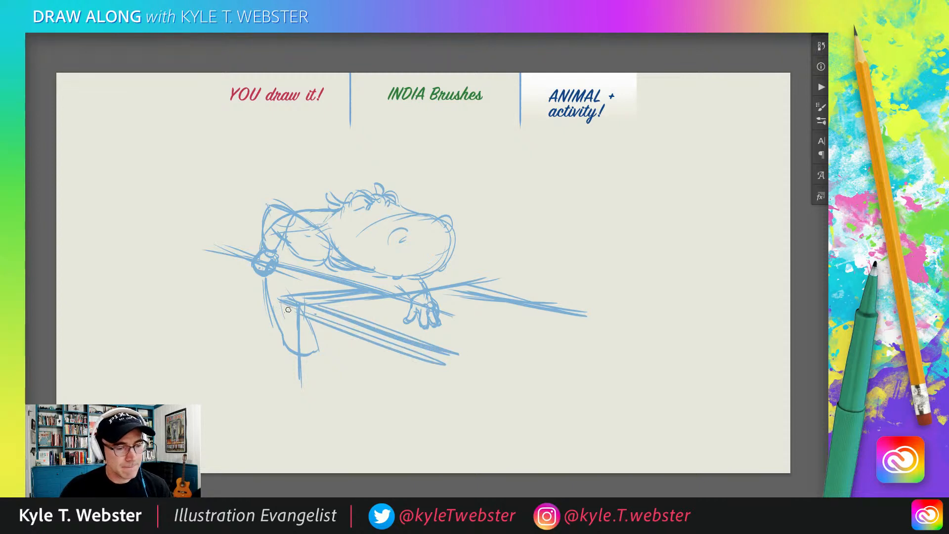
- Thicken the table's corner post and sketch the hippo's lower leg and rounded foot beside it
{"action": "mouse_move", "coordinate": [281, 298]}
{"action": "left_mouse_down"}
{"action": "mouse_move", "coordinate": [284, 336]}
{"action": "mouse_move", "coordinate": [298, 336]}
{"action": "left_mouse_up"}
{"action": "left_click_drag", "start_coordinate": [296, 354], "coordinate": [296, 386]}
{"action": "mouse_move", "coordinate": [298, 356]}
{"action": "left_mouse_down"}
{"action": "mouse_move", "coordinate": [298, 374]}
{"action": "mouse_move", "coordinate": [278, 361]}
{"action": "left_mouse_up"}
{"action": "key", "text": "ctrl+z"}
{"action": "key", "text": "ctrl+z"}
{"action": "mouse_move", "coordinate": [283, 361]}
{"action": "left_mouse_down"}
{"action": "mouse_move", "coordinate": [295, 363]}
{"action": "mouse_move", "coordinate": [286, 360]}
{"action": "mouse_move", "coordinate": [294, 374]}
{"action": "left_mouse_up"}
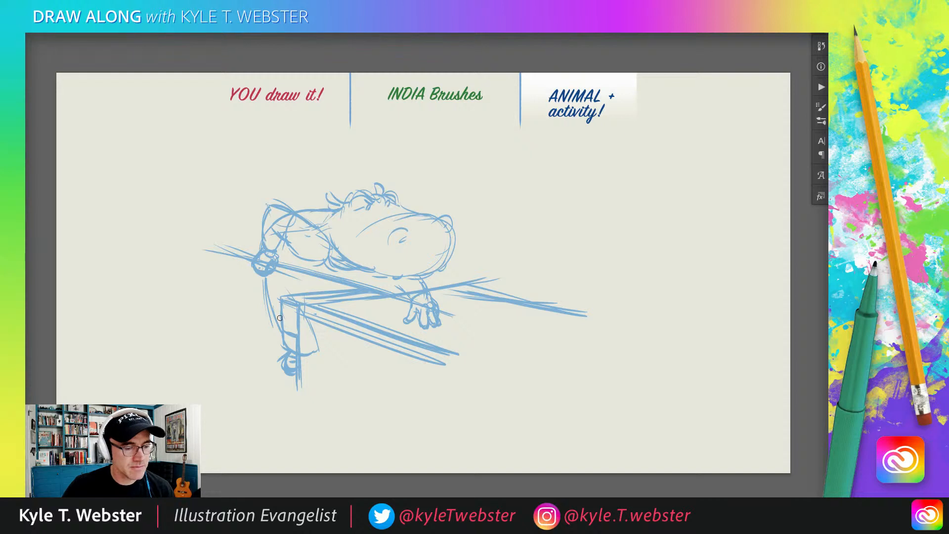
{"action": "mouse_move", "coordinate": [283, 340]}
{"action": "left_mouse_down"}
{"action": "mouse_move", "coordinate": [283, 311]}
{"action": "mouse_move", "coordinate": [280, 339]}
{"action": "mouse_move", "coordinate": [266, 295]}
{"action": "mouse_move", "coordinate": [269, 261]}
{"action": "left_mouse_up"}
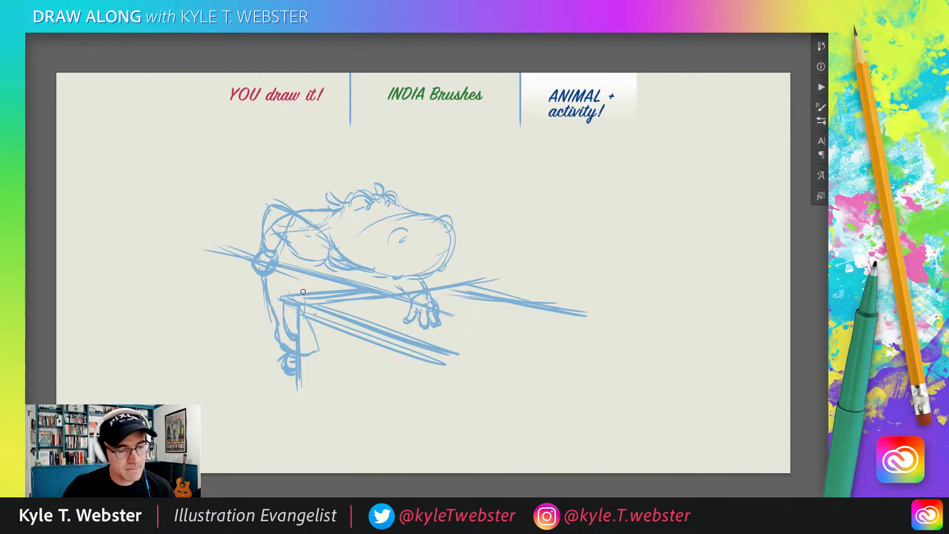
- Sketch the lower edge of the pool table's front side and a tapered table leg at the near corner
{"action": "mouse_move", "coordinate": [317, 345]}
{"action": "left_mouse_down"}
{"action": "mouse_move", "coordinate": [310, 329]}
{"action": "mouse_move", "coordinate": [439, 393]}
{"action": "mouse_move", "coordinate": [372, 369]}
{"action": "left_mouse_up"}
{"action": "left_click_drag", "start_coordinate": [371, 373], "coordinate": [440, 398]}
{"action": "left_click_drag", "start_coordinate": [319, 353], "coordinate": [440, 398]}
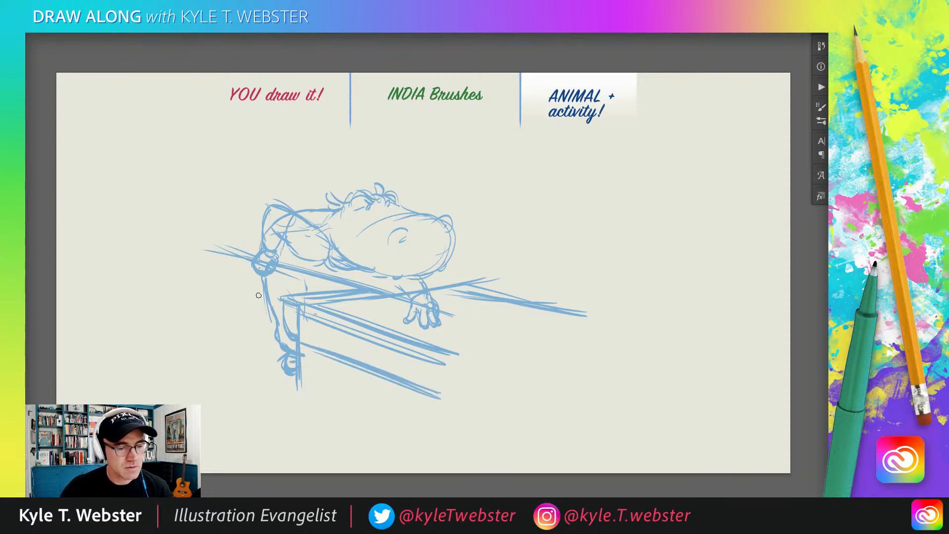
{"action": "left_click_drag", "start_coordinate": [311, 344], "coordinate": [300, 409]}
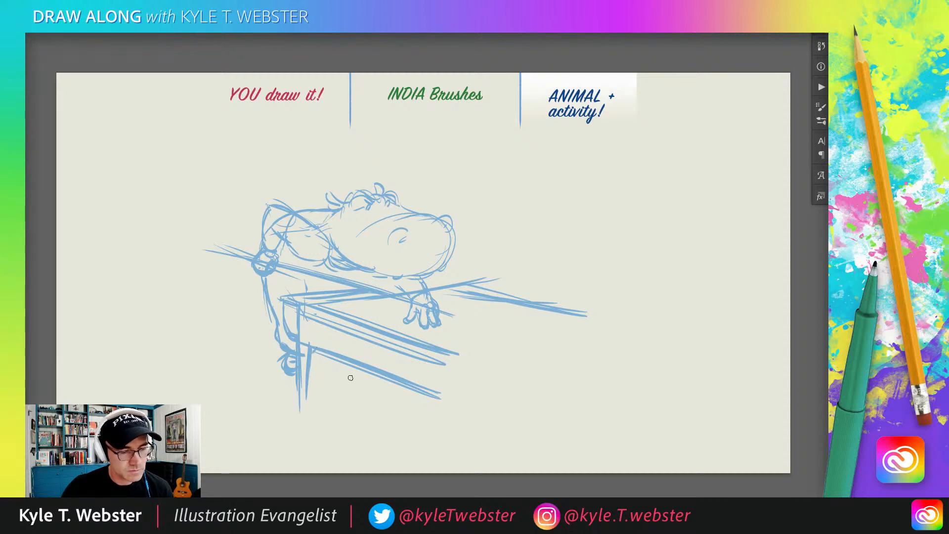
- Add the hippo's belly curve under the cue and strengthen the outlines of the snout, nostrils and jaw
{"action": "mouse_move", "coordinate": [304, 283]}
{"action": "left_mouse_down"}
{"action": "mouse_move", "coordinate": [308, 272]}
{"action": "mouse_move", "coordinate": [283, 267]}
{"action": "mouse_move", "coordinate": [346, 275]}
{"action": "mouse_move", "coordinate": [371, 266]}
{"action": "mouse_move", "coordinate": [314, 283]}
{"action": "mouse_move", "coordinate": [279, 271]}
{"action": "left_mouse_up"}
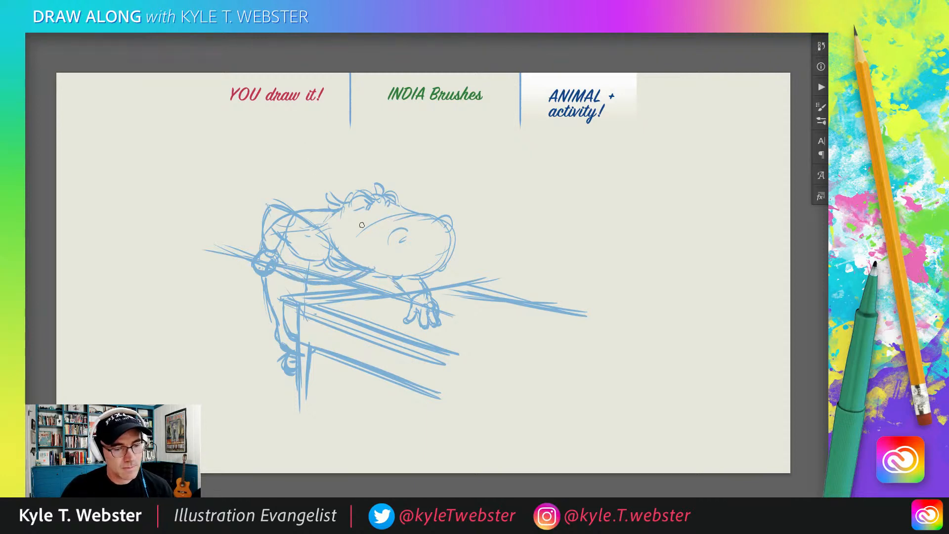
{"action": "mouse_move", "coordinate": [365, 265]}
{"action": "left_mouse_down"}
{"action": "mouse_move", "coordinate": [443, 263]}
{"action": "mouse_move", "coordinate": [448, 229]}
{"action": "left_mouse_up"}
{"action": "mouse_move", "coordinate": [388, 216]}
{"action": "left_mouse_down"}
{"action": "mouse_move", "coordinate": [441, 218]}
{"action": "mouse_move", "coordinate": [435, 231]}
{"action": "mouse_move", "coordinate": [430, 218]}
{"action": "mouse_move", "coordinate": [395, 231]}
{"action": "mouse_move", "coordinate": [403, 239]}
{"action": "left_mouse_up"}
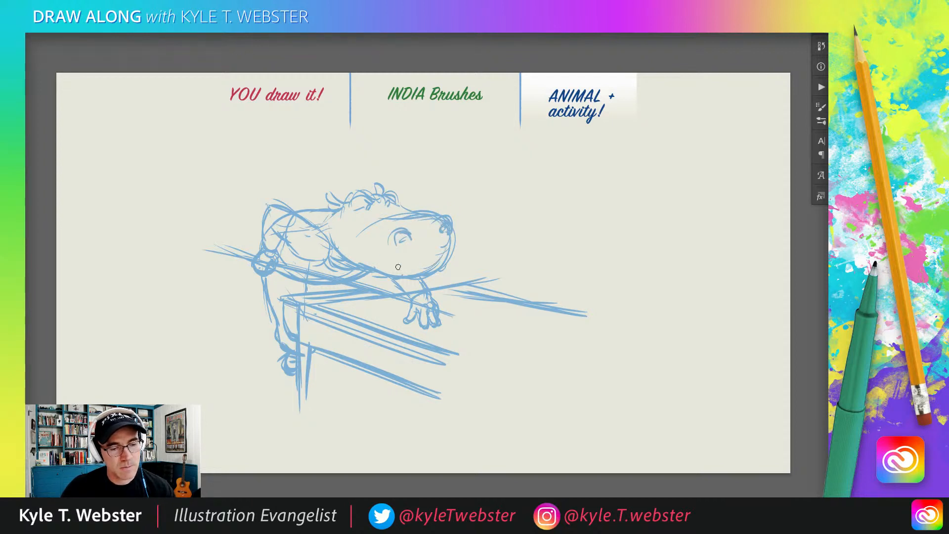
{"action": "left_click_drag", "start_coordinate": [346, 252], "coordinate": [355, 256]}
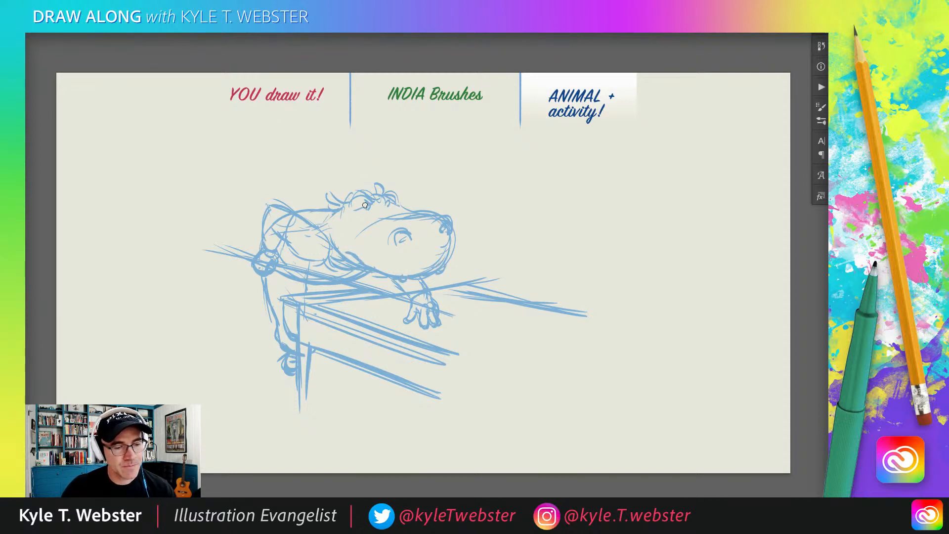
- Reinforce the table's far rail and mark dark corner pockets at its far and near corners
{"action": "scroll", "coordinate": [258, 212], "scroll_direction": "down", "scroll_amount": 2}
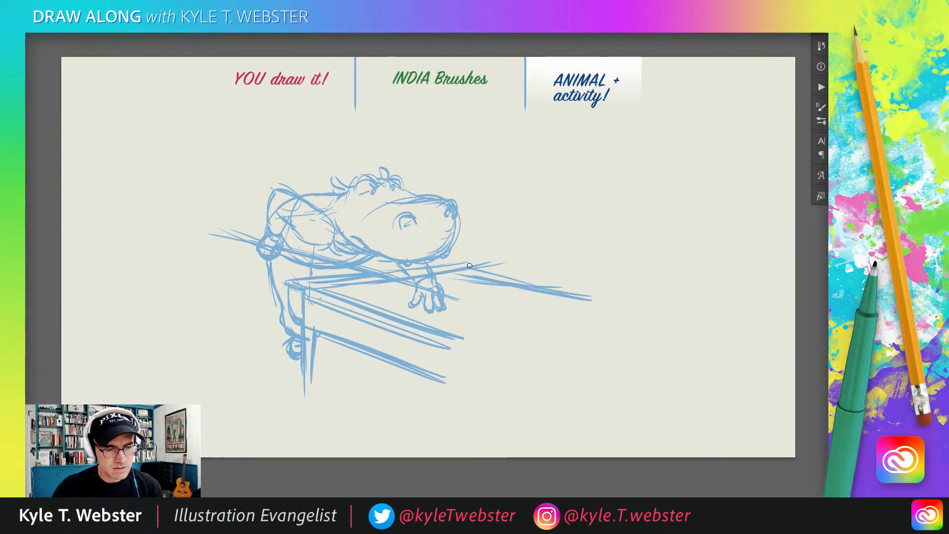
{"action": "mouse_move", "coordinate": [468, 264]}
{"action": "left_mouse_down"}
{"action": "mouse_move", "coordinate": [623, 296]}
{"action": "mouse_move", "coordinate": [596, 299]}
{"action": "left_mouse_up"}
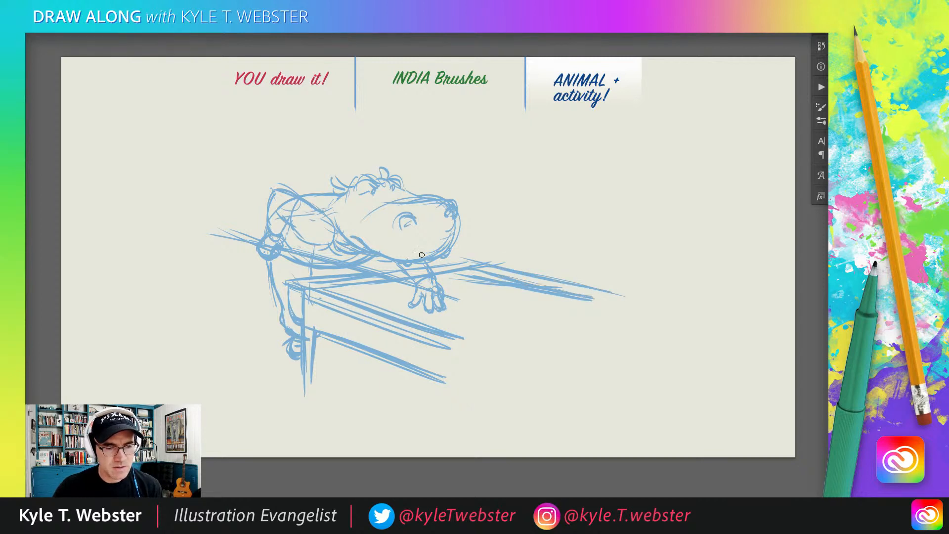
{"action": "left_click_drag", "start_coordinate": [475, 277], "coordinate": [466, 268]}
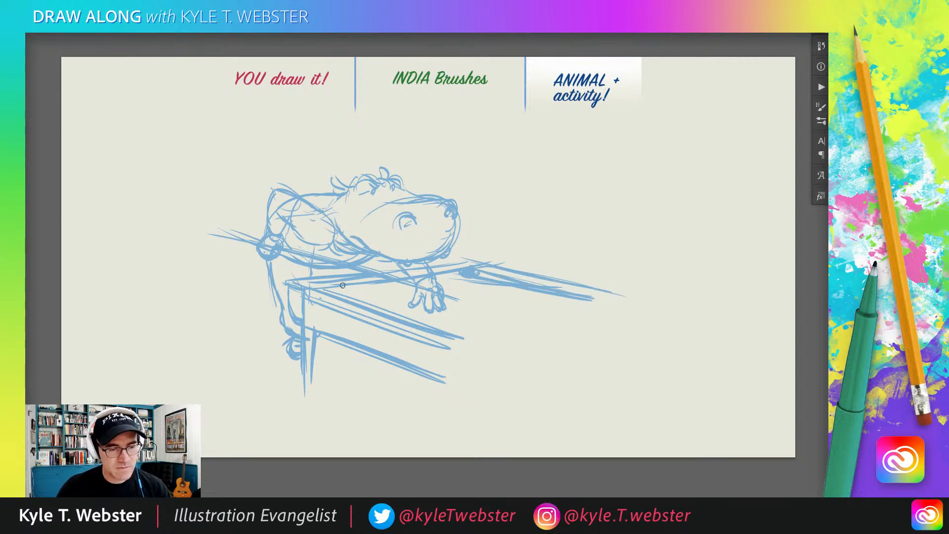
{"action": "left_click_drag", "start_coordinate": [334, 287], "coordinate": [339, 290]}
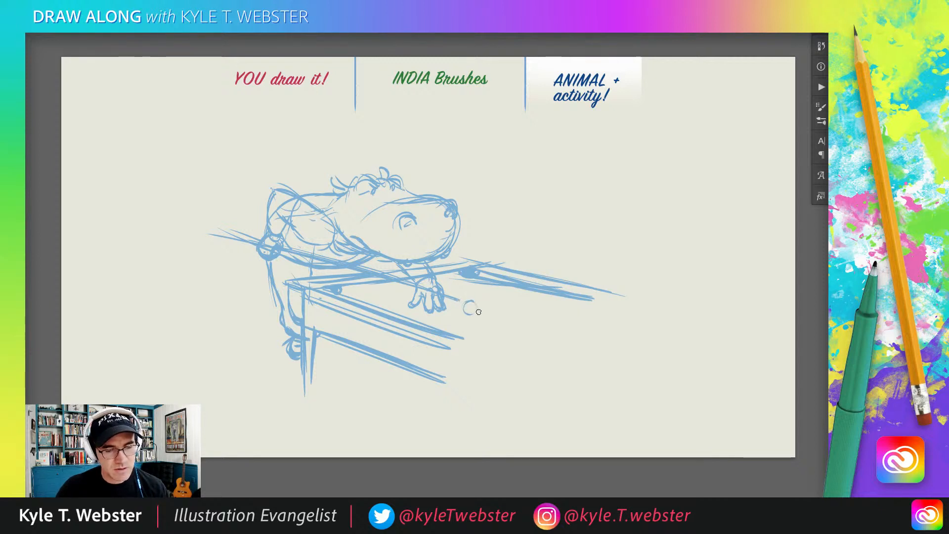
- Draw a small round cue ball in front of the cue tip and extend the table's front and far rails
{"action": "mouse_move", "coordinate": [467, 312]}
{"action": "left_mouse_down"}
{"action": "mouse_move", "coordinate": [465, 302]}
{"action": "mouse_move", "coordinate": [472, 312]}
{"action": "left_mouse_up"}
{"action": "key", "text": "ctrl+z"}
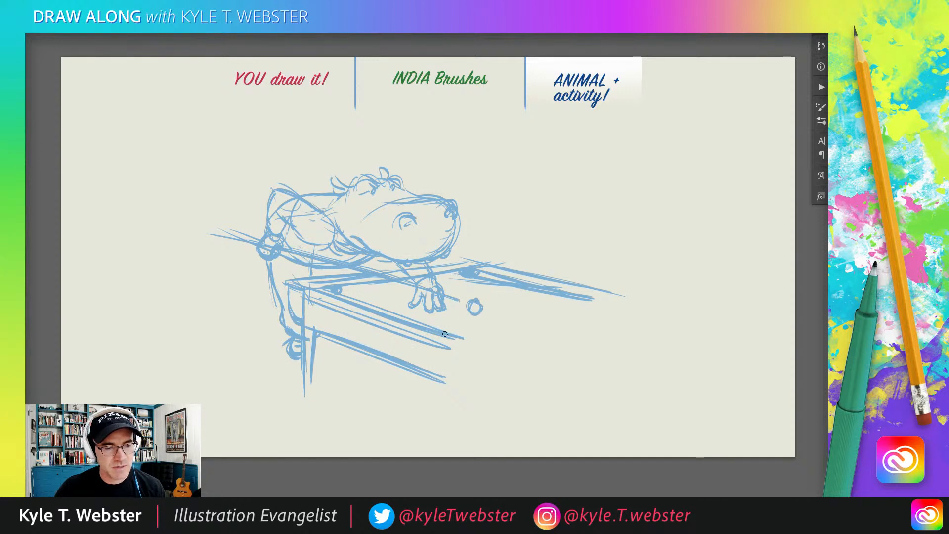
{"action": "left_click_drag", "start_coordinate": [523, 354], "coordinate": [390, 312]}
{"action": "mouse_move", "coordinate": [494, 273]}
{"action": "left_mouse_down"}
{"action": "mouse_move", "coordinate": [639, 297]}
{"action": "mouse_move", "coordinate": [595, 286]}
{"action": "left_mouse_up"}
- Shift the whole sketch toward the left side of the canvas and set its layer opacity to 30%
{"action": "left_click_drag", "start_coordinate": [292, 244], "coordinate": [218, 231]}
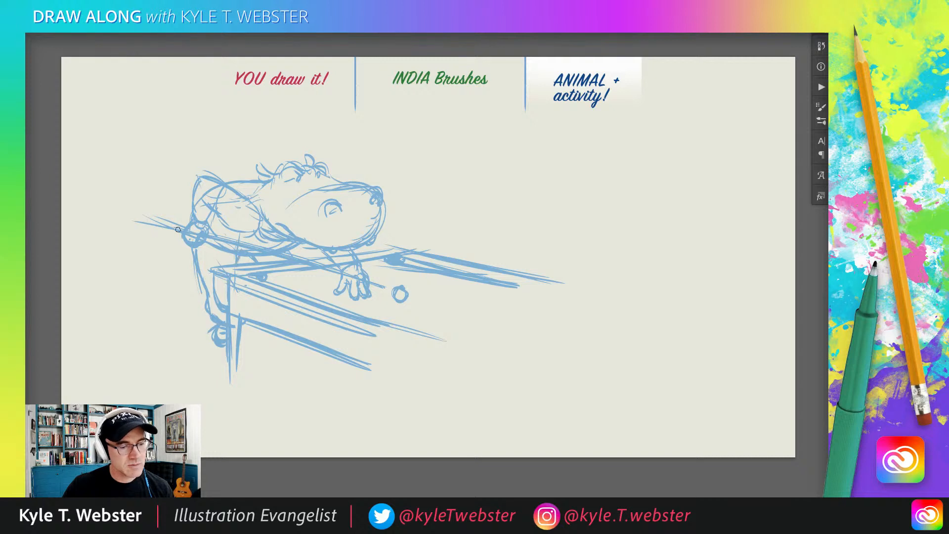
{"action": "left_click_drag", "start_coordinate": [250, 298], "coordinate": [243, 299]}
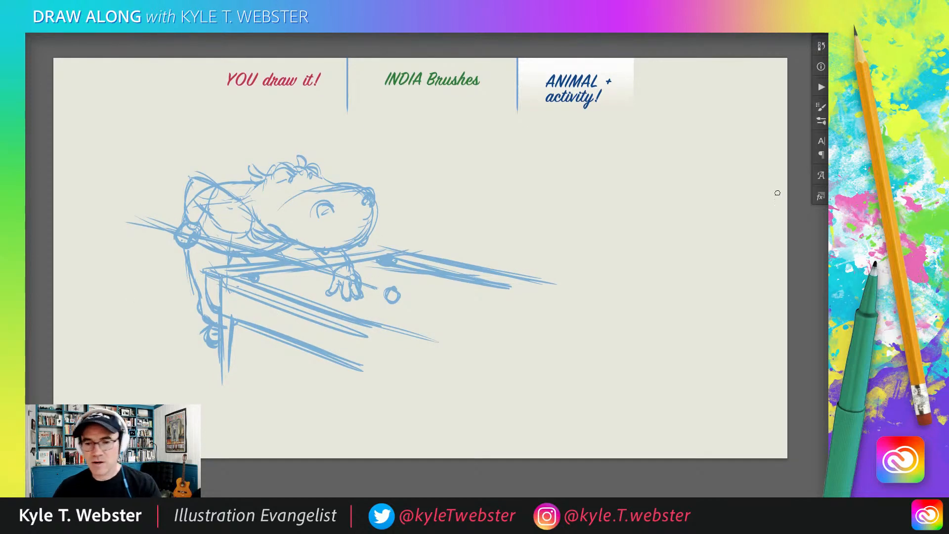
{"action": "type", "text": "30"}
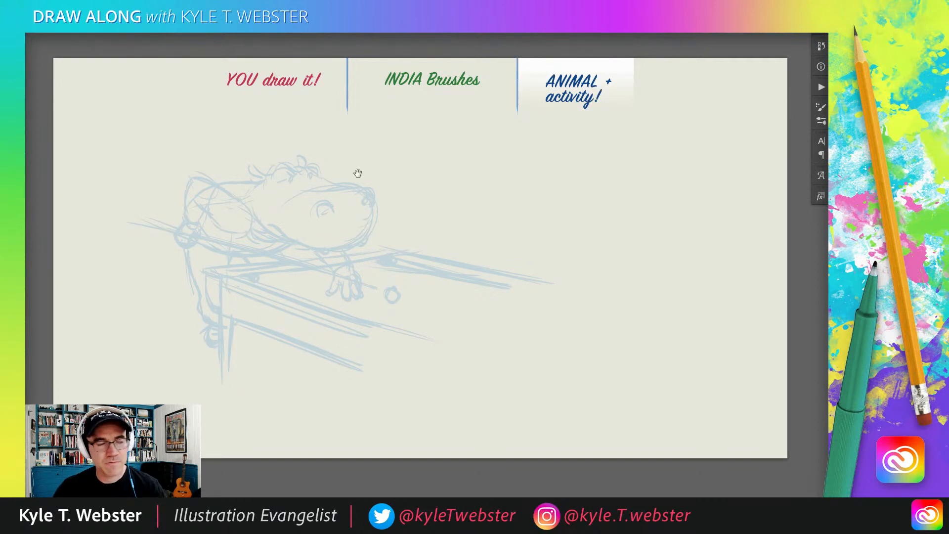
- Ink the hippo's jawline, chin, lower teeth bumps and nostrils in dark blue over the faded sketch
{"action": "scroll", "coordinate": [229, 264], "scroll_direction": "up", "scroll_amount": 2}
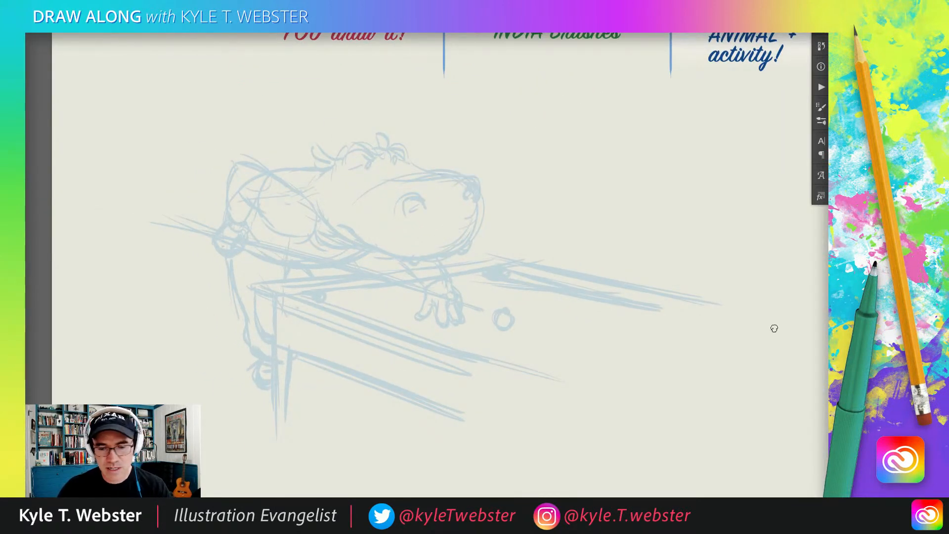
{"action": "mouse_move", "coordinate": [477, 204]}
{"action": "left_mouse_down"}
{"action": "mouse_move", "coordinate": [433, 254]}
{"action": "mouse_move", "coordinate": [355, 233]}
{"action": "mouse_move", "coordinate": [421, 255]}
{"action": "left_mouse_up"}
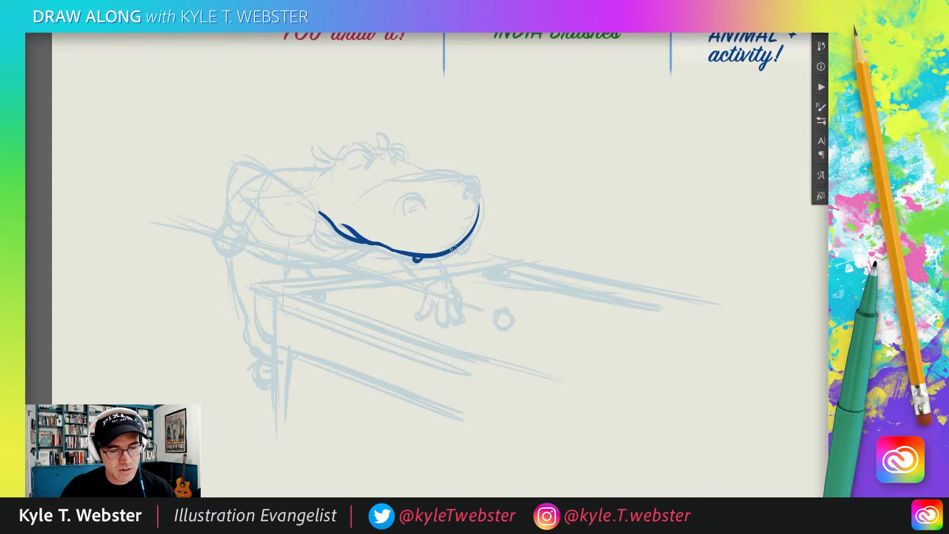
{"action": "left_click_drag", "start_coordinate": [467, 235], "coordinate": [464, 249]}
{"action": "mouse_move", "coordinate": [478, 210]}
{"action": "left_mouse_down"}
{"action": "mouse_move", "coordinate": [465, 187]}
{"action": "mouse_move", "coordinate": [464, 195]}
{"action": "mouse_move", "coordinate": [406, 211]}
{"action": "mouse_move", "coordinate": [418, 207]}
{"action": "left_mouse_up"}
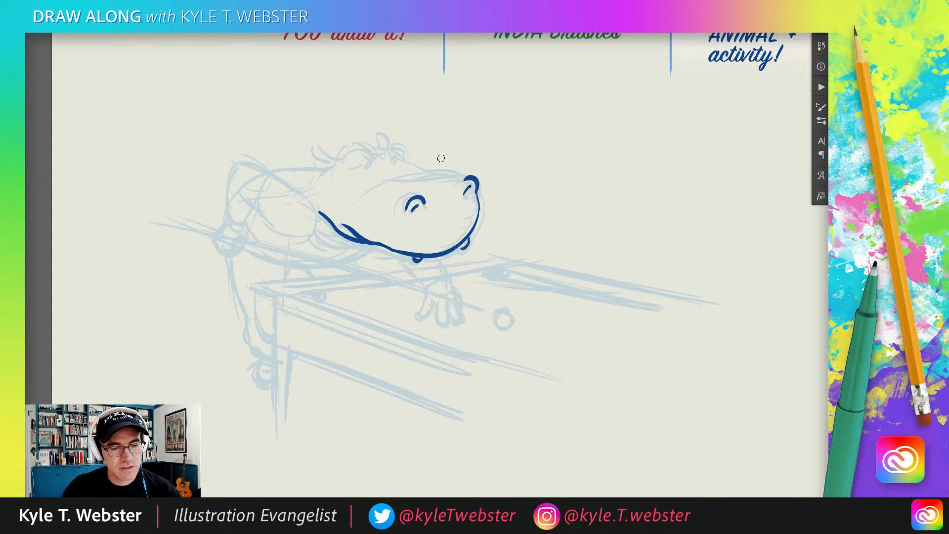
- Ink the top of the hippo's snout, its eyes and ears, then its back and bent rear arm in dark blue
{"action": "mouse_move", "coordinate": [465, 179]}
{"action": "left_mouse_down"}
{"action": "mouse_move", "coordinate": [392, 174]}
{"action": "mouse_move", "coordinate": [399, 161]}
{"action": "mouse_move", "coordinate": [385, 154]}
{"action": "mouse_move", "coordinate": [388, 165]}
{"action": "mouse_move", "coordinate": [354, 159]}
{"action": "mouse_move", "coordinate": [377, 149]}
{"action": "mouse_move", "coordinate": [382, 134]}
{"action": "mouse_move", "coordinate": [395, 147]}
{"action": "mouse_move", "coordinate": [337, 158]}
{"action": "mouse_move", "coordinate": [315, 152]}
{"action": "mouse_move", "coordinate": [349, 160]}
{"action": "mouse_move", "coordinate": [311, 194]}
{"action": "left_mouse_up"}
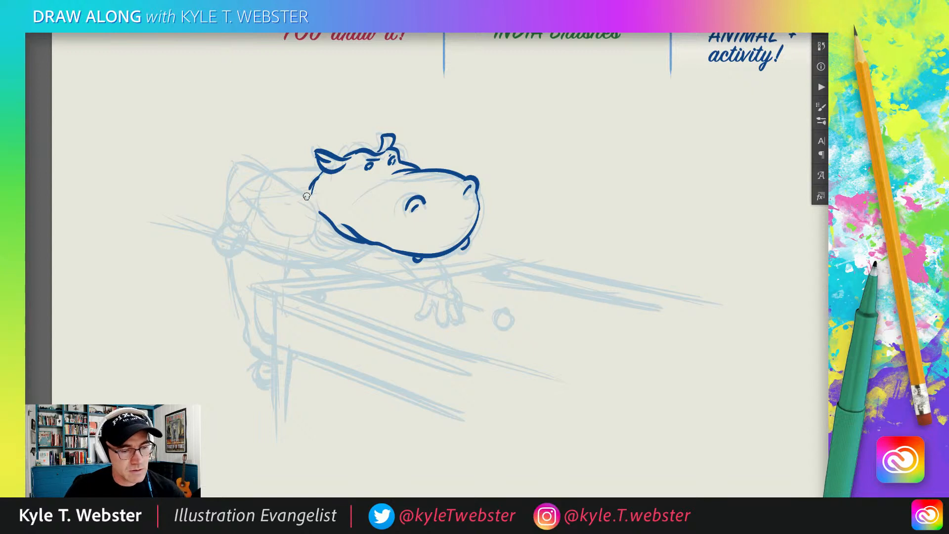
{"action": "left_click_drag", "start_coordinate": [304, 195], "coordinate": [242, 178]}
{"action": "mouse_move", "coordinate": [228, 214]}
{"action": "left_mouse_down"}
{"action": "mouse_move", "coordinate": [247, 217]}
{"action": "mouse_move", "coordinate": [256, 198]}
{"action": "mouse_move", "coordinate": [274, 216]}
{"action": "mouse_move", "coordinate": [309, 222]}
{"action": "mouse_move", "coordinate": [298, 180]}
{"action": "mouse_move", "coordinate": [270, 176]}
{"action": "left_mouse_up"}
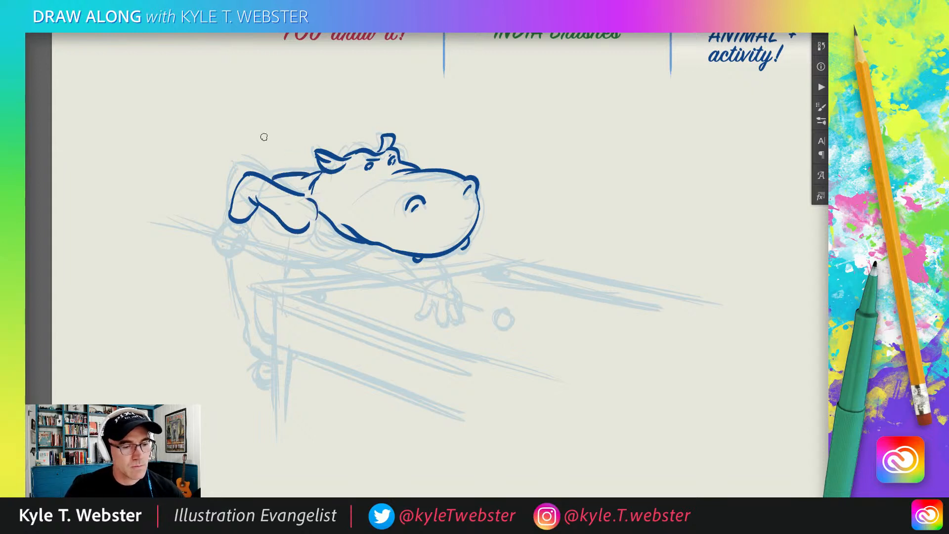
- Ink the hippo's gripping hand, the full cue stick up to the cue ball, and the fingers of the bridge hand
{"action": "mouse_move", "coordinate": [239, 220]}
{"action": "left_mouse_down"}
{"action": "mouse_move", "coordinate": [250, 236]}
{"action": "mouse_move", "coordinate": [235, 250]}
{"action": "mouse_move", "coordinate": [222, 232]}
{"action": "mouse_move", "coordinate": [240, 186]}
{"action": "mouse_move", "coordinate": [309, 257]}
{"action": "mouse_move", "coordinate": [421, 291]}
{"action": "left_mouse_up"}
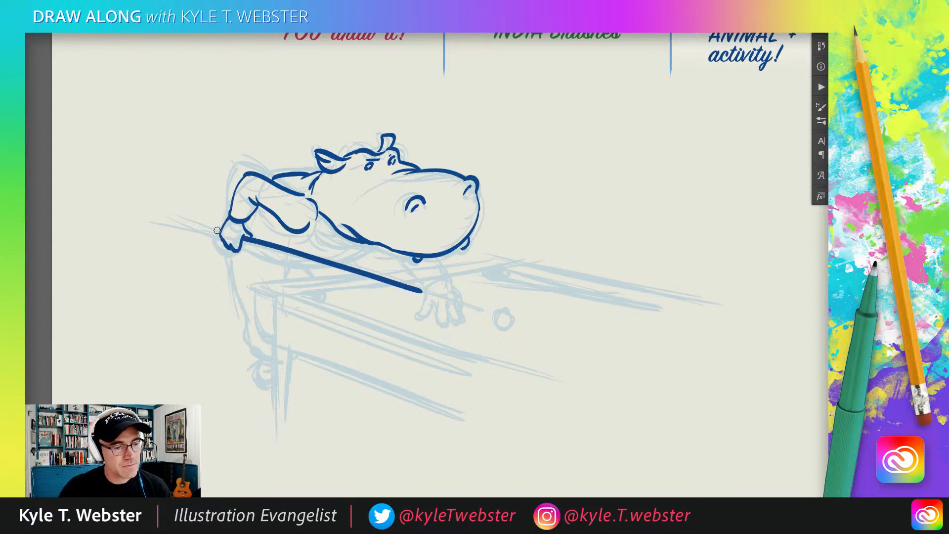
{"action": "left_click_drag", "start_coordinate": [219, 230], "coordinate": [178, 221]}
{"action": "left_click_drag", "start_coordinate": [413, 288], "coordinate": [499, 314]}
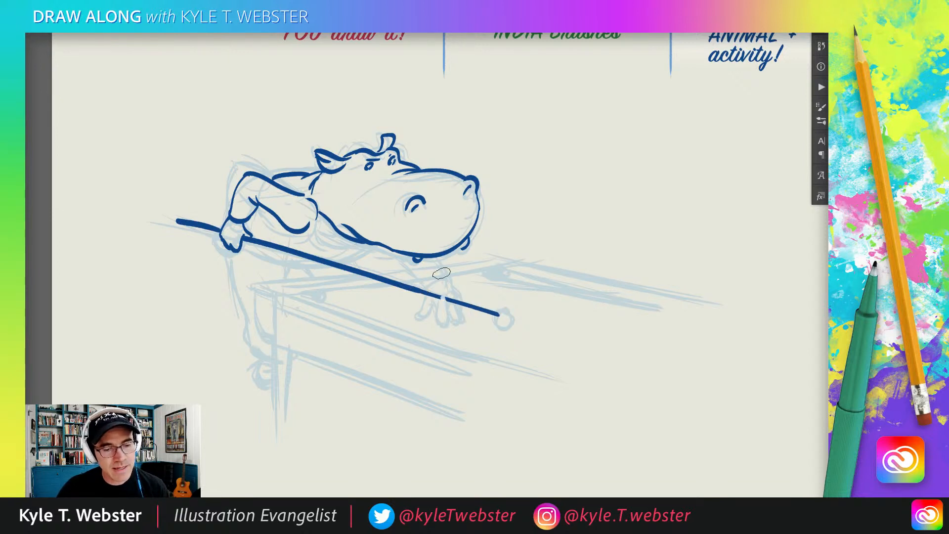
{"action": "mouse_move", "coordinate": [444, 296]}
{"action": "left_mouse_down"}
{"action": "mouse_move", "coordinate": [449, 321]}
{"action": "mouse_move", "coordinate": [448, 301]}
{"action": "mouse_move", "coordinate": [421, 311]}
{"action": "mouse_move", "coordinate": [451, 288]}
{"action": "mouse_move", "coordinate": [460, 292]}
{"action": "mouse_move", "coordinate": [454, 306]}
{"action": "left_mouse_up"}
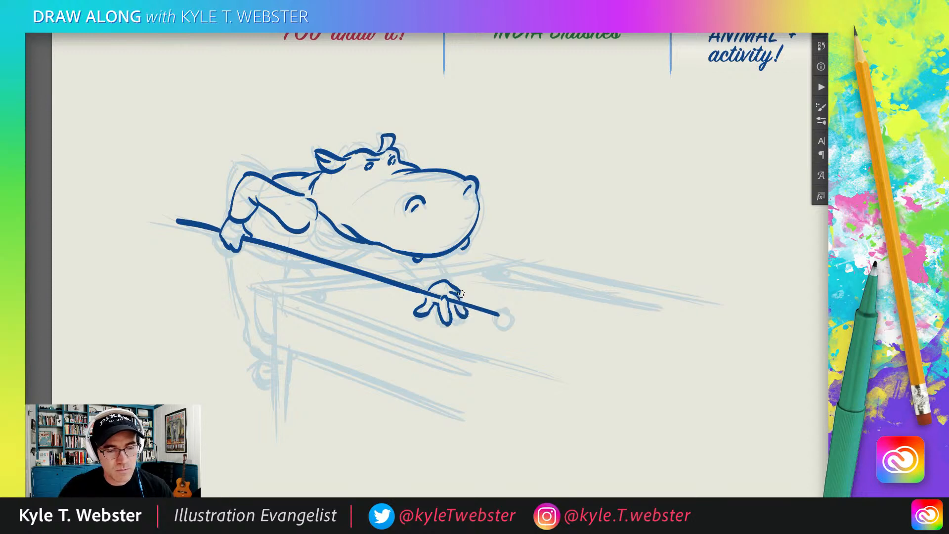
- Ink the hippo's outstretched forearm, belly, leg and foot, plus both edges of the pool table's near leg
{"action": "mouse_move", "coordinate": [447, 284]}
{"action": "left_mouse_down"}
{"action": "mouse_move", "coordinate": [436, 258]}
{"action": "mouse_move", "coordinate": [384, 255]}
{"action": "left_mouse_up"}
{"action": "key", "text": "ctrl+z"}
{"action": "mouse_move", "coordinate": [426, 288]}
{"action": "left_mouse_down"}
{"action": "mouse_move", "coordinate": [385, 255]}
{"action": "mouse_move", "coordinate": [284, 261]}
{"action": "mouse_move", "coordinate": [256, 242]}
{"action": "mouse_move", "coordinate": [251, 219]}
{"action": "mouse_move", "coordinate": [254, 311]}
{"action": "mouse_move", "coordinate": [284, 363]}
{"action": "mouse_move", "coordinate": [285, 298]}
{"action": "left_mouse_up"}
{"action": "scroll", "coordinate": [246, 247], "scroll_direction": "down", "scroll_amount": 2}
{"action": "mouse_move", "coordinate": [271, 245]}
{"action": "left_mouse_down"}
{"action": "mouse_move", "coordinate": [269, 296]}
{"action": "mouse_move", "coordinate": [291, 294]}
{"action": "mouse_move", "coordinate": [293, 401]}
{"action": "left_mouse_up"}
{"action": "left_click_drag", "start_coordinate": [311, 307], "coordinate": [304, 377]}
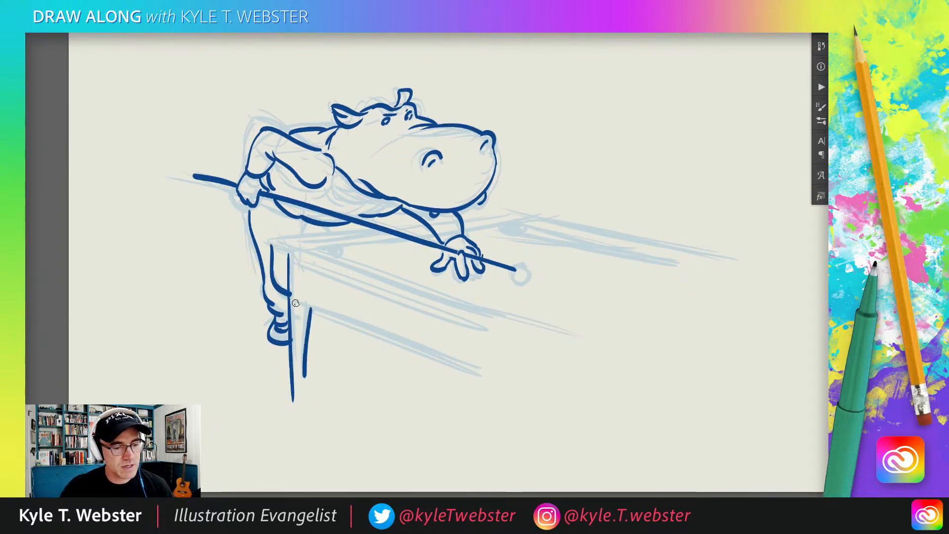
- Ink the table's lower side edge, front and end rails, and fill the dark near and far corner pockets
{"action": "left_click_drag", "start_coordinate": [290, 300], "coordinate": [500, 378]}
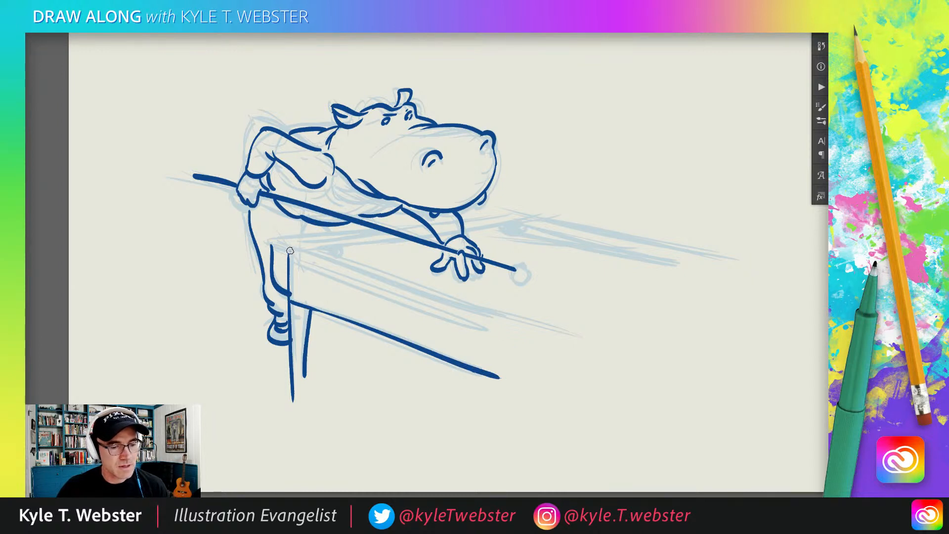
{"action": "mouse_move", "coordinate": [290, 251]}
{"action": "left_mouse_down"}
{"action": "mouse_move", "coordinate": [524, 324]}
{"action": "mouse_move", "coordinate": [494, 301]}
{"action": "mouse_move", "coordinate": [575, 333]}
{"action": "mouse_move", "coordinate": [277, 240]}
{"action": "mouse_move", "coordinate": [320, 243]}
{"action": "left_mouse_up"}
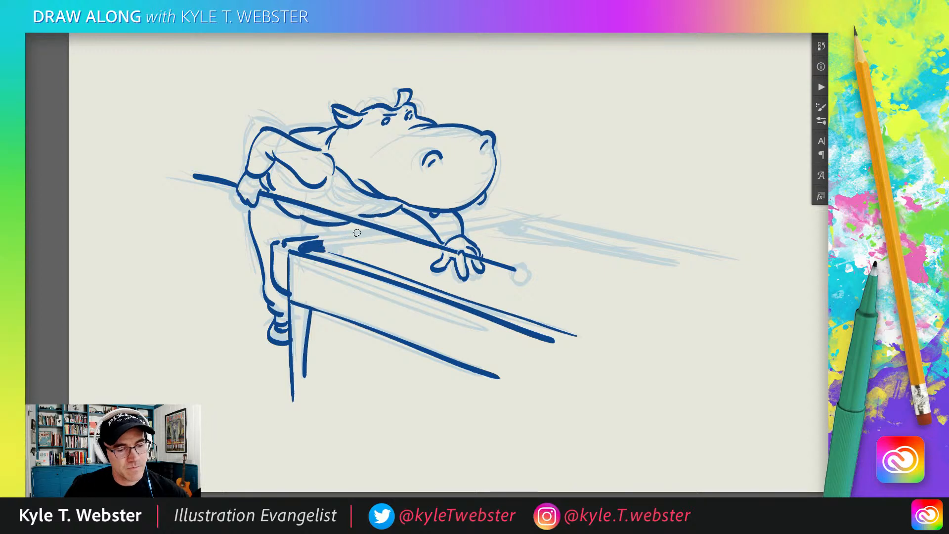
{"action": "mouse_move", "coordinate": [398, 241]}
{"action": "left_mouse_down"}
{"action": "mouse_move", "coordinate": [355, 235]}
{"action": "mouse_move", "coordinate": [374, 231]}
{"action": "mouse_move", "coordinate": [326, 237]}
{"action": "mouse_move", "coordinate": [394, 242]}
{"action": "mouse_move", "coordinate": [371, 244]}
{"action": "mouse_move", "coordinate": [420, 229]}
{"action": "left_mouse_up"}
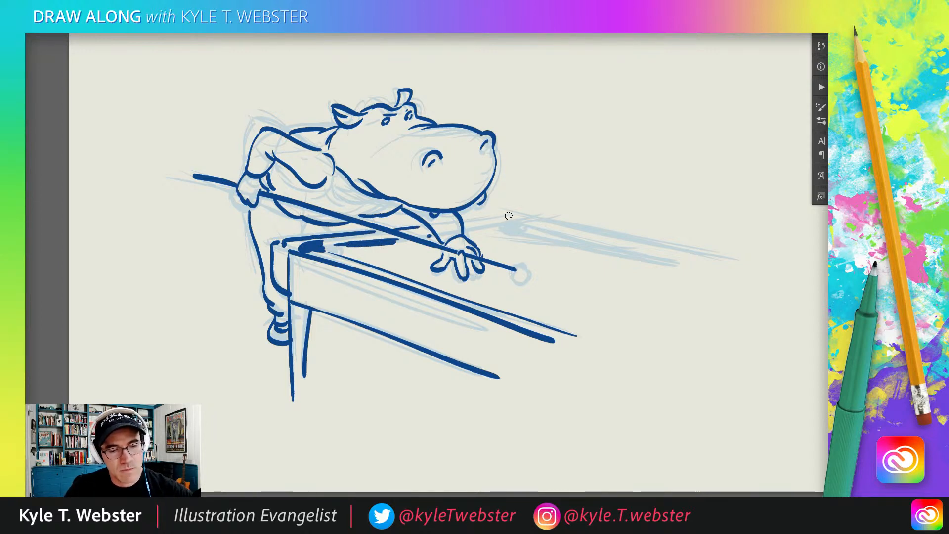
{"action": "mouse_move", "coordinate": [516, 215]}
{"action": "left_mouse_down"}
{"action": "mouse_move", "coordinate": [464, 222]}
{"action": "mouse_move", "coordinate": [472, 232]}
{"action": "mouse_move", "coordinate": [528, 230]}
{"action": "mouse_move", "coordinate": [512, 227]}
{"action": "left_mouse_up"}
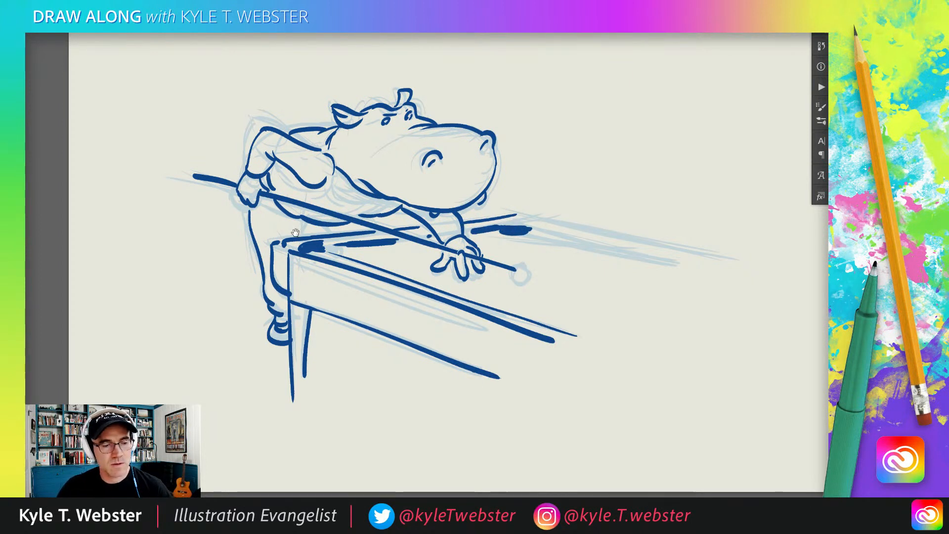
- Ink the table's long far rail with a thick dark cushion line beneath it
{"action": "left_click_drag", "start_coordinate": [346, 224], "coordinate": [237, 209]}
{"action": "left_click_drag", "start_coordinate": [400, 215], "coordinate": [616, 242]}
{"action": "mouse_move", "coordinate": [418, 209]}
{"action": "left_mouse_down"}
{"action": "mouse_move", "coordinate": [581, 245]}
{"action": "mouse_move", "coordinate": [444, 220]}
{"action": "left_mouse_up"}
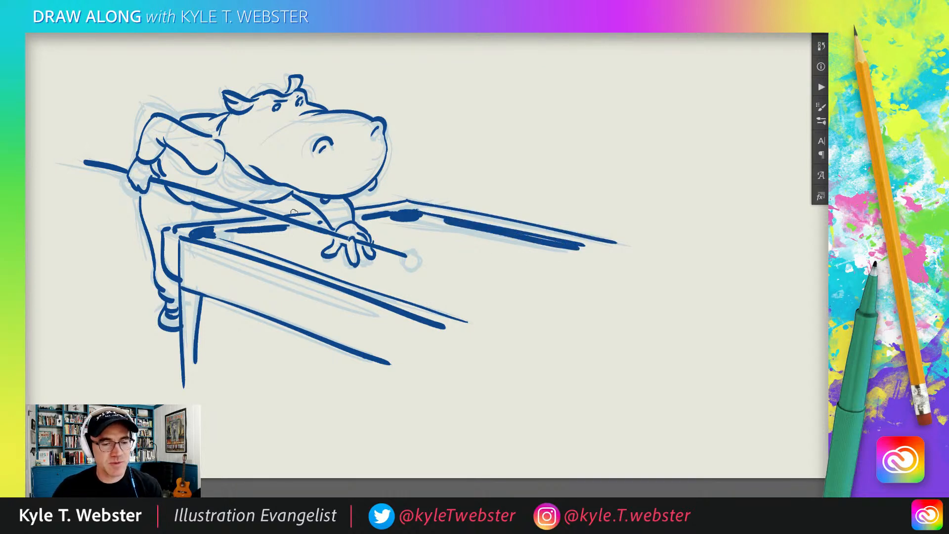
{"action": "left_click_drag", "start_coordinate": [565, 244], "coordinate": [521, 234]}
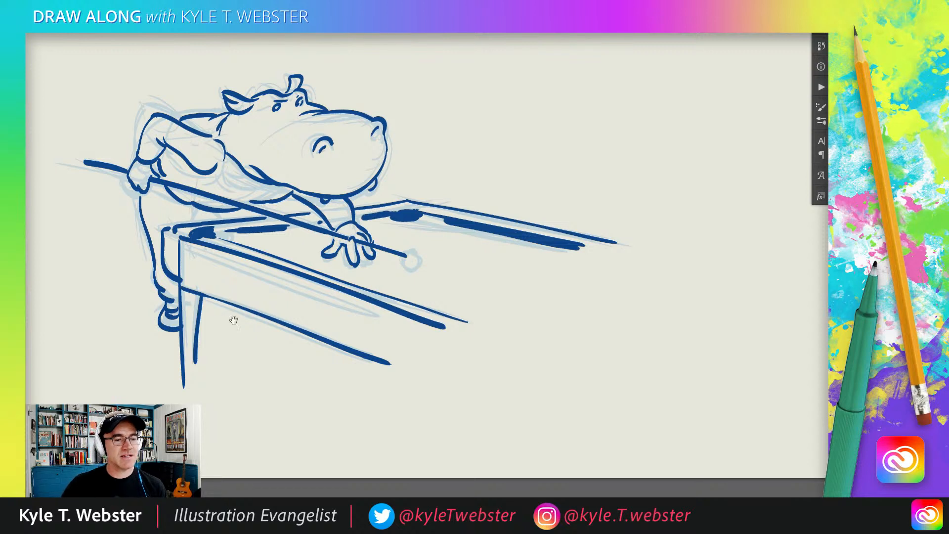
- Add shadows at the top of the table leg and under the hippo's belly, and hatch the area beside its leg
{"action": "left_click_drag", "start_coordinate": [233, 320], "coordinate": [310, 316]}
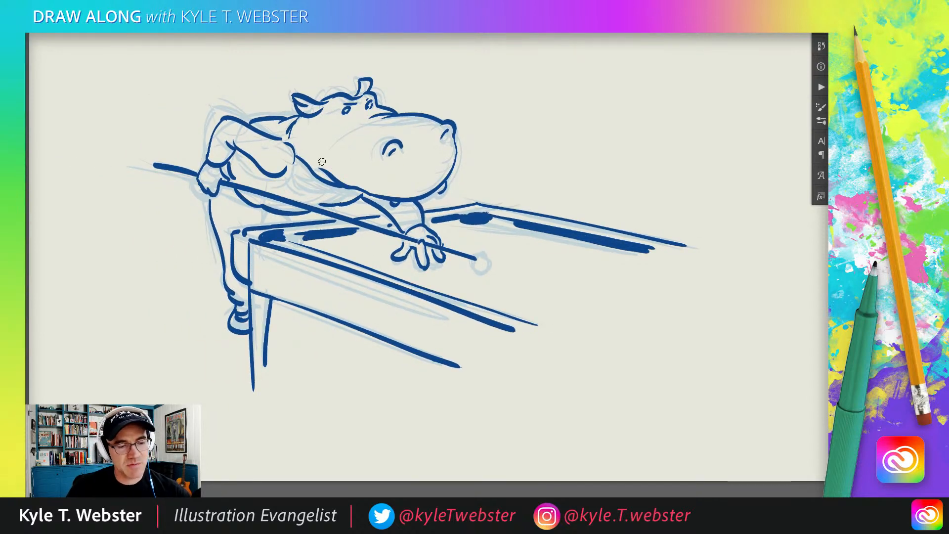
{"action": "left_click_drag", "start_coordinate": [265, 299], "coordinate": [258, 298]}
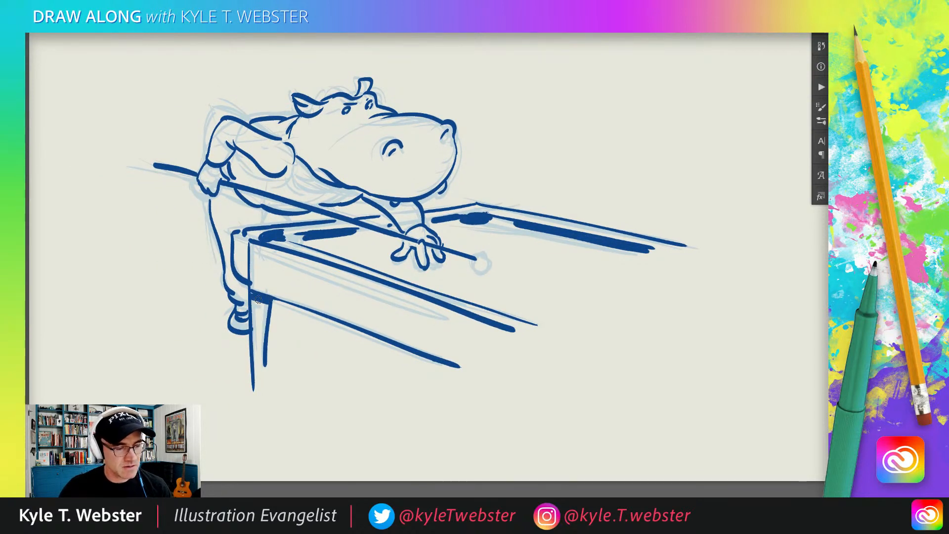
{"action": "left_click_drag", "start_coordinate": [246, 261], "coordinate": [236, 263]}
{"action": "mouse_move", "coordinate": [243, 248]}
{"action": "left_mouse_down"}
{"action": "mouse_move", "coordinate": [236, 258]}
{"action": "mouse_move", "coordinate": [246, 267]}
{"action": "left_mouse_up"}
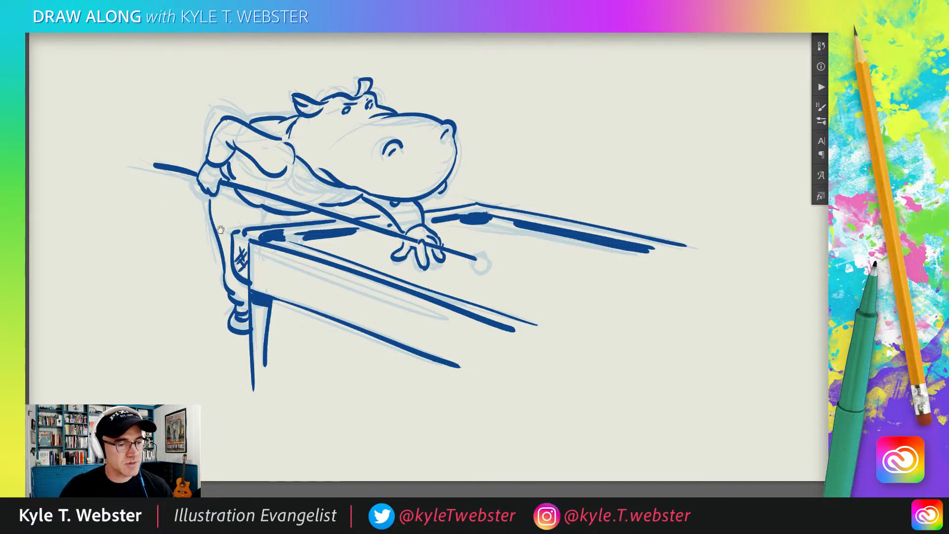
{"action": "mouse_move", "coordinate": [251, 206]}
{"action": "left_mouse_down"}
{"action": "mouse_move", "coordinate": [276, 216]}
{"action": "mouse_move", "coordinate": [283, 235]}
{"action": "mouse_move", "coordinate": [293, 229]}
{"action": "mouse_move", "coordinate": [275, 230]}
{"action": "left_mouse_up"}
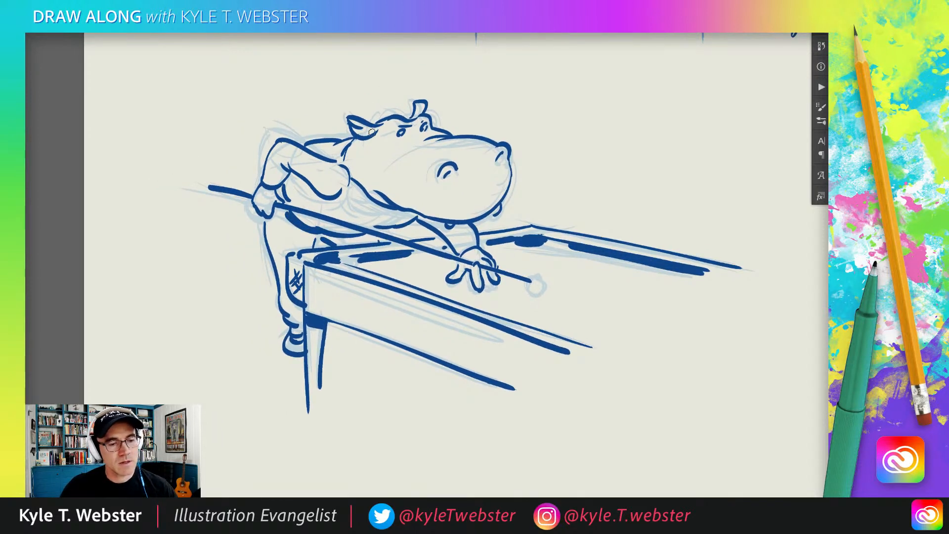
- Add a pointed shirt collar, under-eye lines, dark nostrils, chin creases and hair tufts to the hippo
{"action": "mouse_move", "coordinate": [373, 198]}
{"action": "left_mouse_down"}
{"action": "mouse_move", "coordinate": [353, 177]}
{"action": "mouse_move", "coordinate": [365, 214]}
{"action": "mouse_move", "coordinate": [380, 195]}
{"action": "mouse_move", "coordinate": [358, 197]}
{"action": "left_mouse_up"}
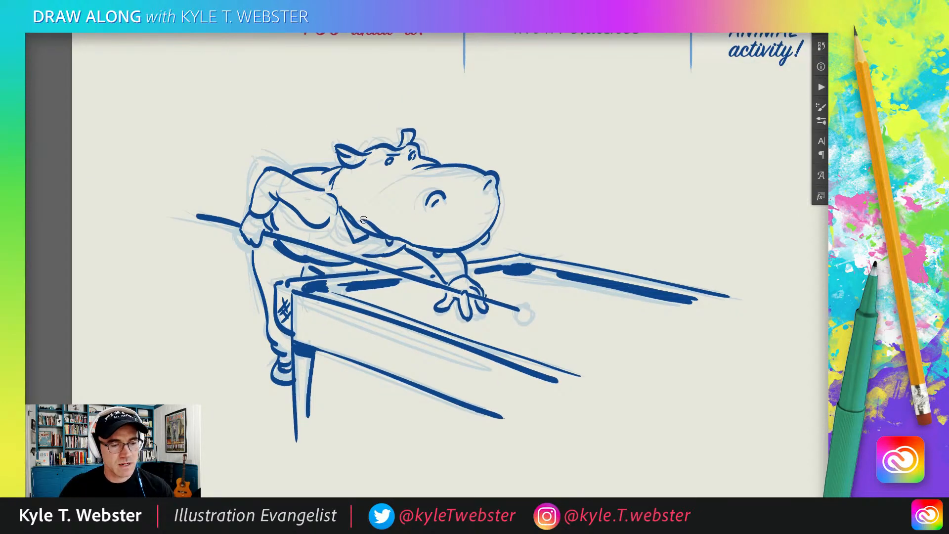
{"action": "mouse_move", "coordinate": [401, 171]}
{"action": "left_mouse_down"}
{"action": "mouse_move", "coordinate": [376, 178]}
{"action": "mouse_move", "coordinate": [406, 183]}
{"action": "mouse_move", "coordinate": [422, 206]}
{"action": "left_mouse_up"}
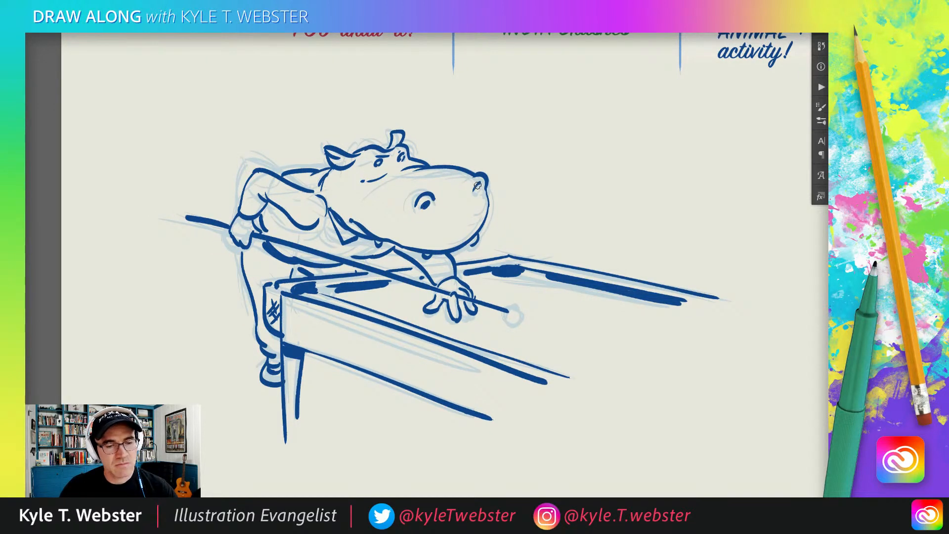
{"action": "left_click_drag", "start_coordinate": [472, 226], "coordinate": [440, 237]}
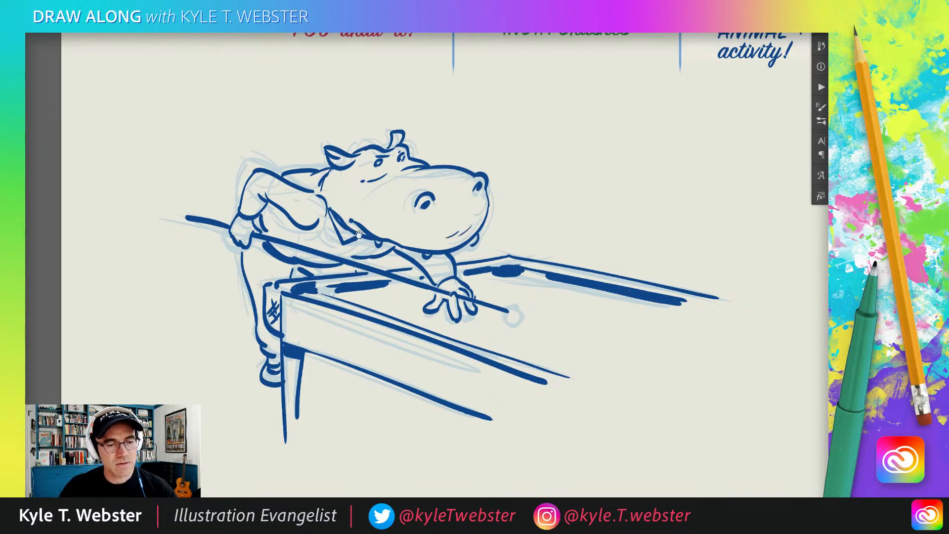
{"action": "mouse_move", "coordinate": [384, 112]}
{"action": "left_mouse_down"}
{"action": "mouse_move", "coordinate": [400, 111]}
{"action": "mouse_move", "coordinate": [393, 131]}
{"action": "left_mouse_up"}
{"action": "left_click_drag", "start_coordinate": [391, 142], "coordinate": [378, 137]}
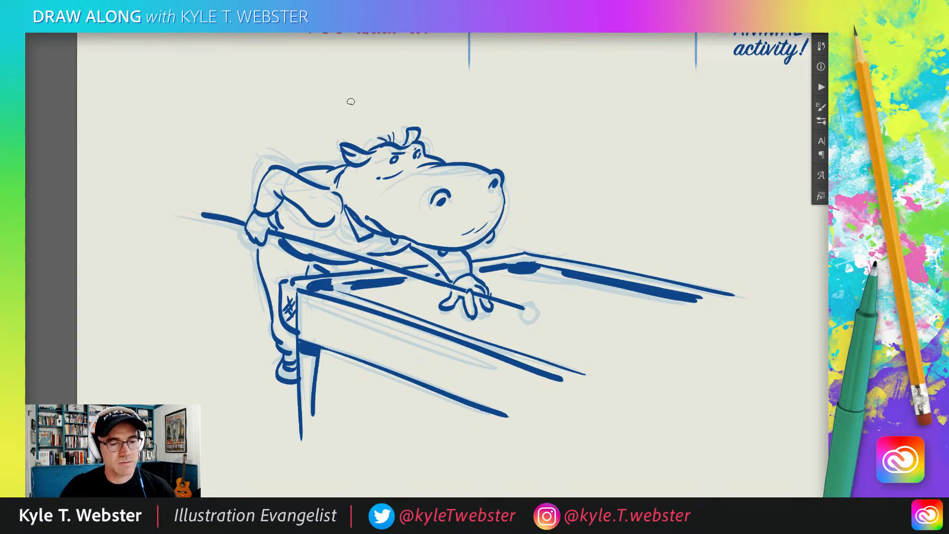
- Add short ground dashes beside the hippo's foot and fit the whole canvas in view
{"action": "left_click_drag", "start_coordinate": [219, 255], "coordinate": [224, 241]}
{"action": "left_click", "coordinate": [257, 303], "text": "alt"}
{"action": "left_click_drag", "start_coordinate": [273, 330], "coordinate": [206, 344]}
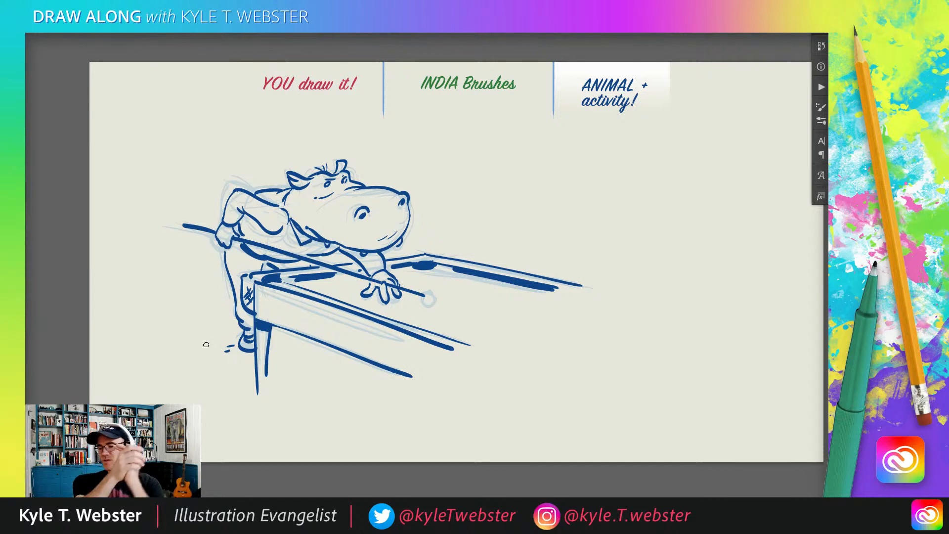